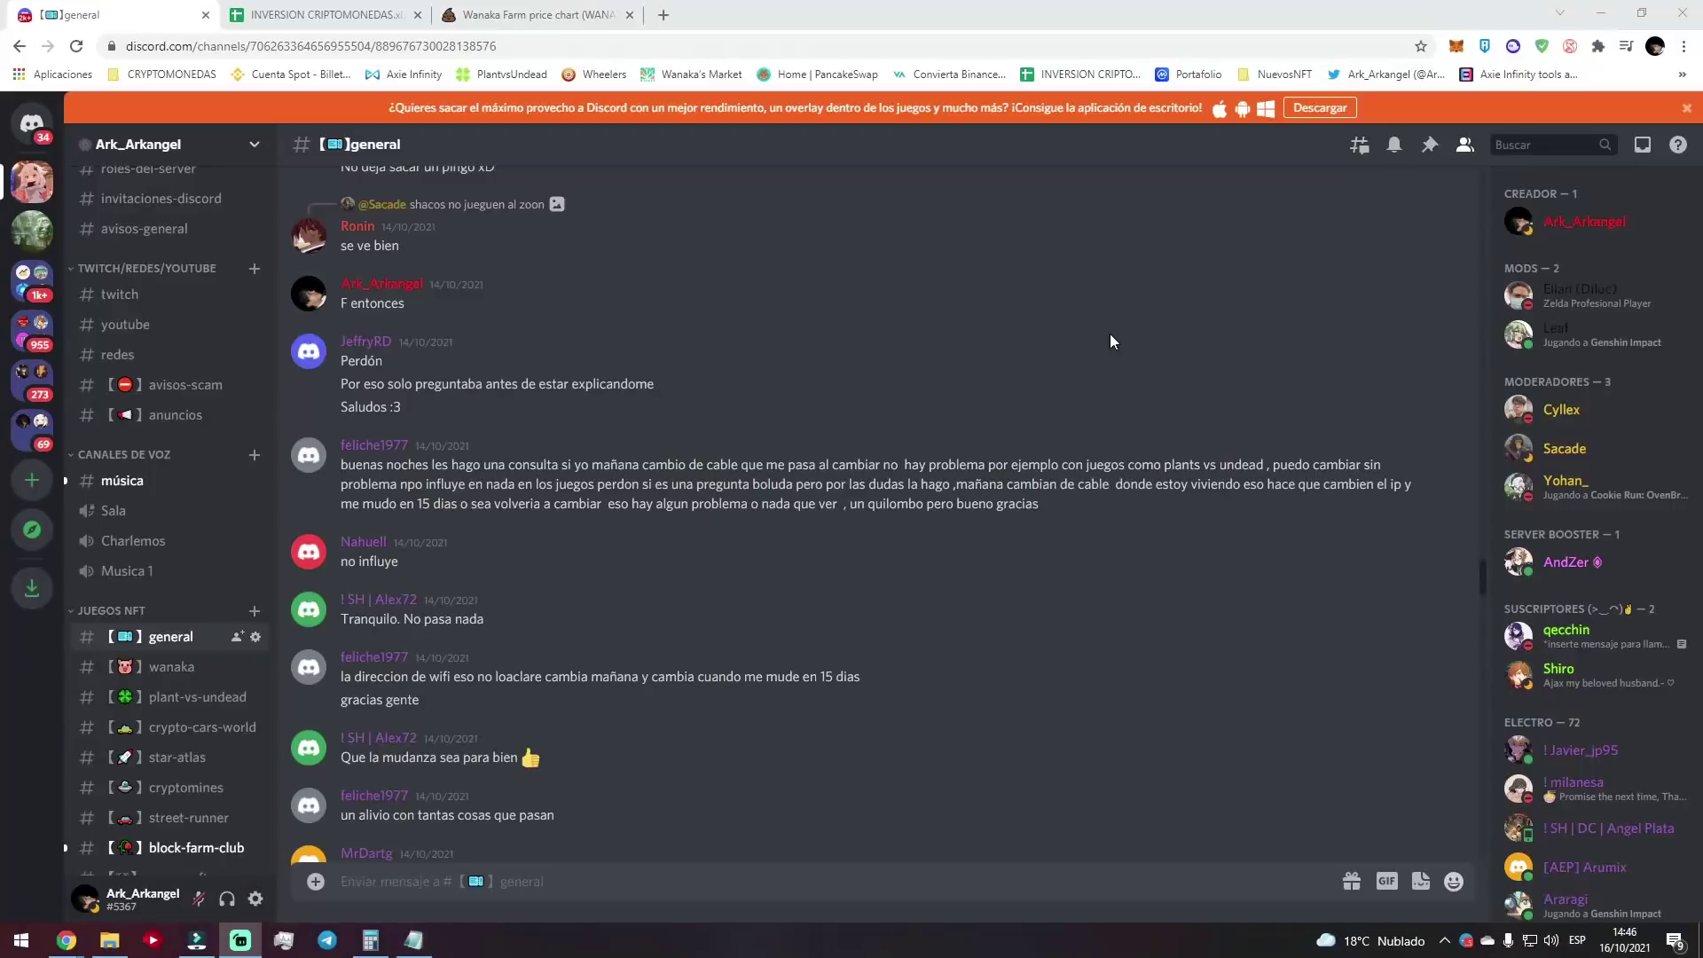
pyautogui.scroll(-2, 1109, 335)
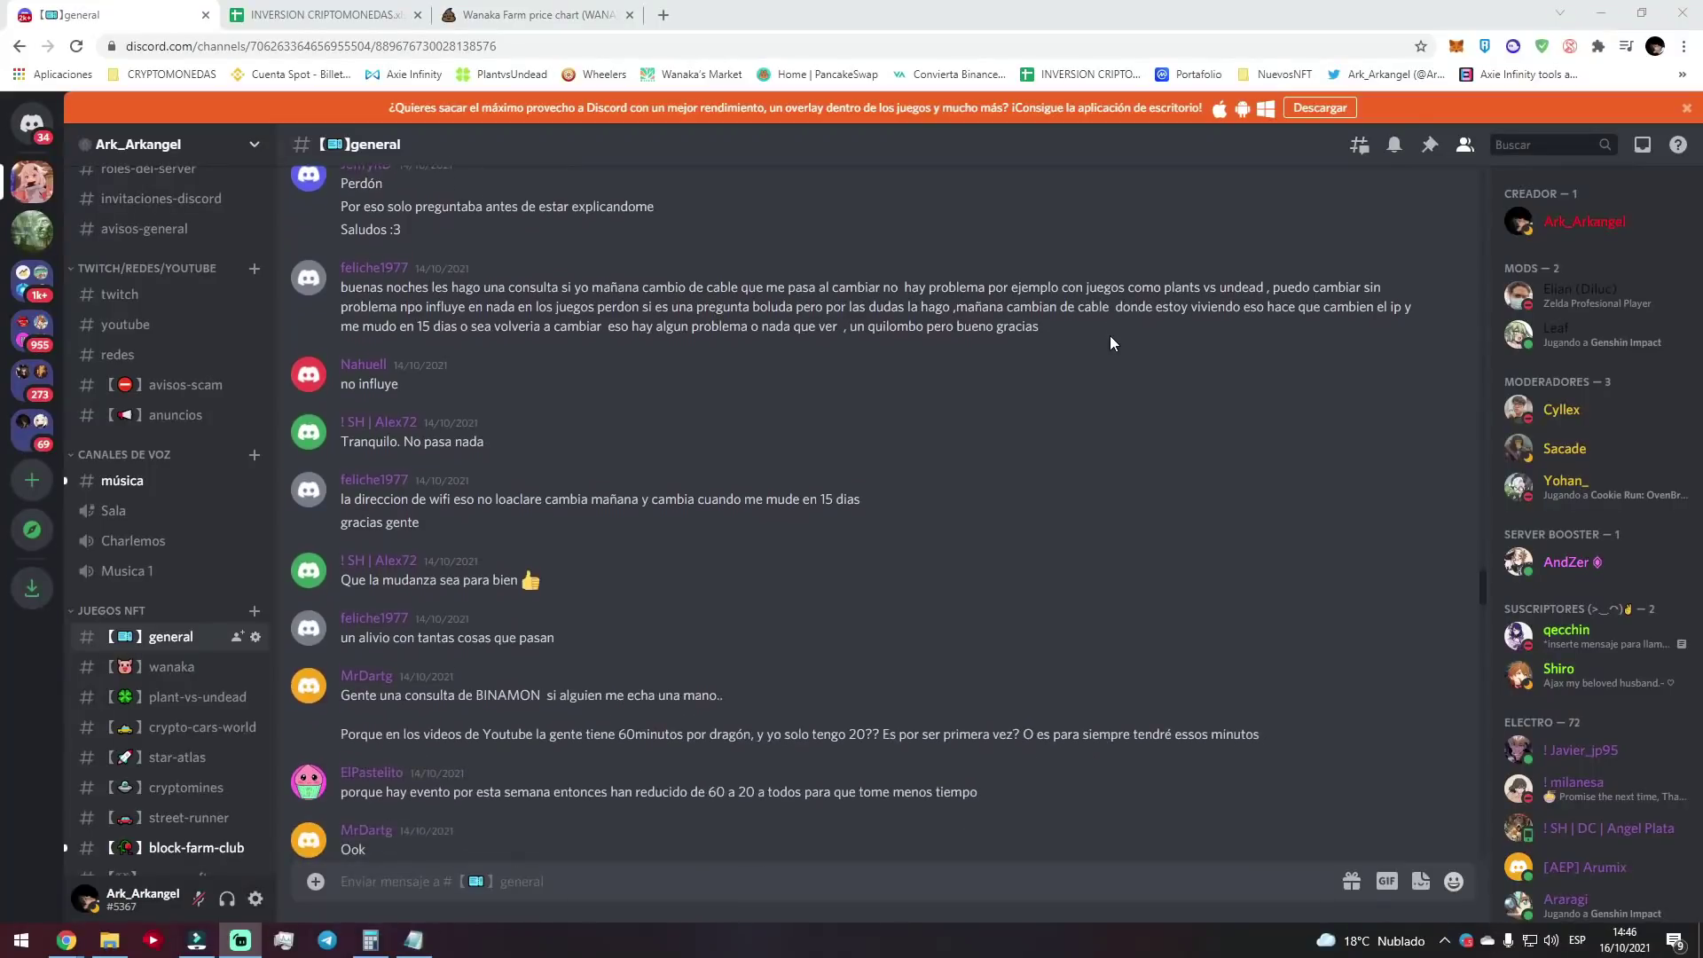
pyautogui.scroll(-1, 1110, 337)
pyautogui.scroll(-1, 1089, 307)
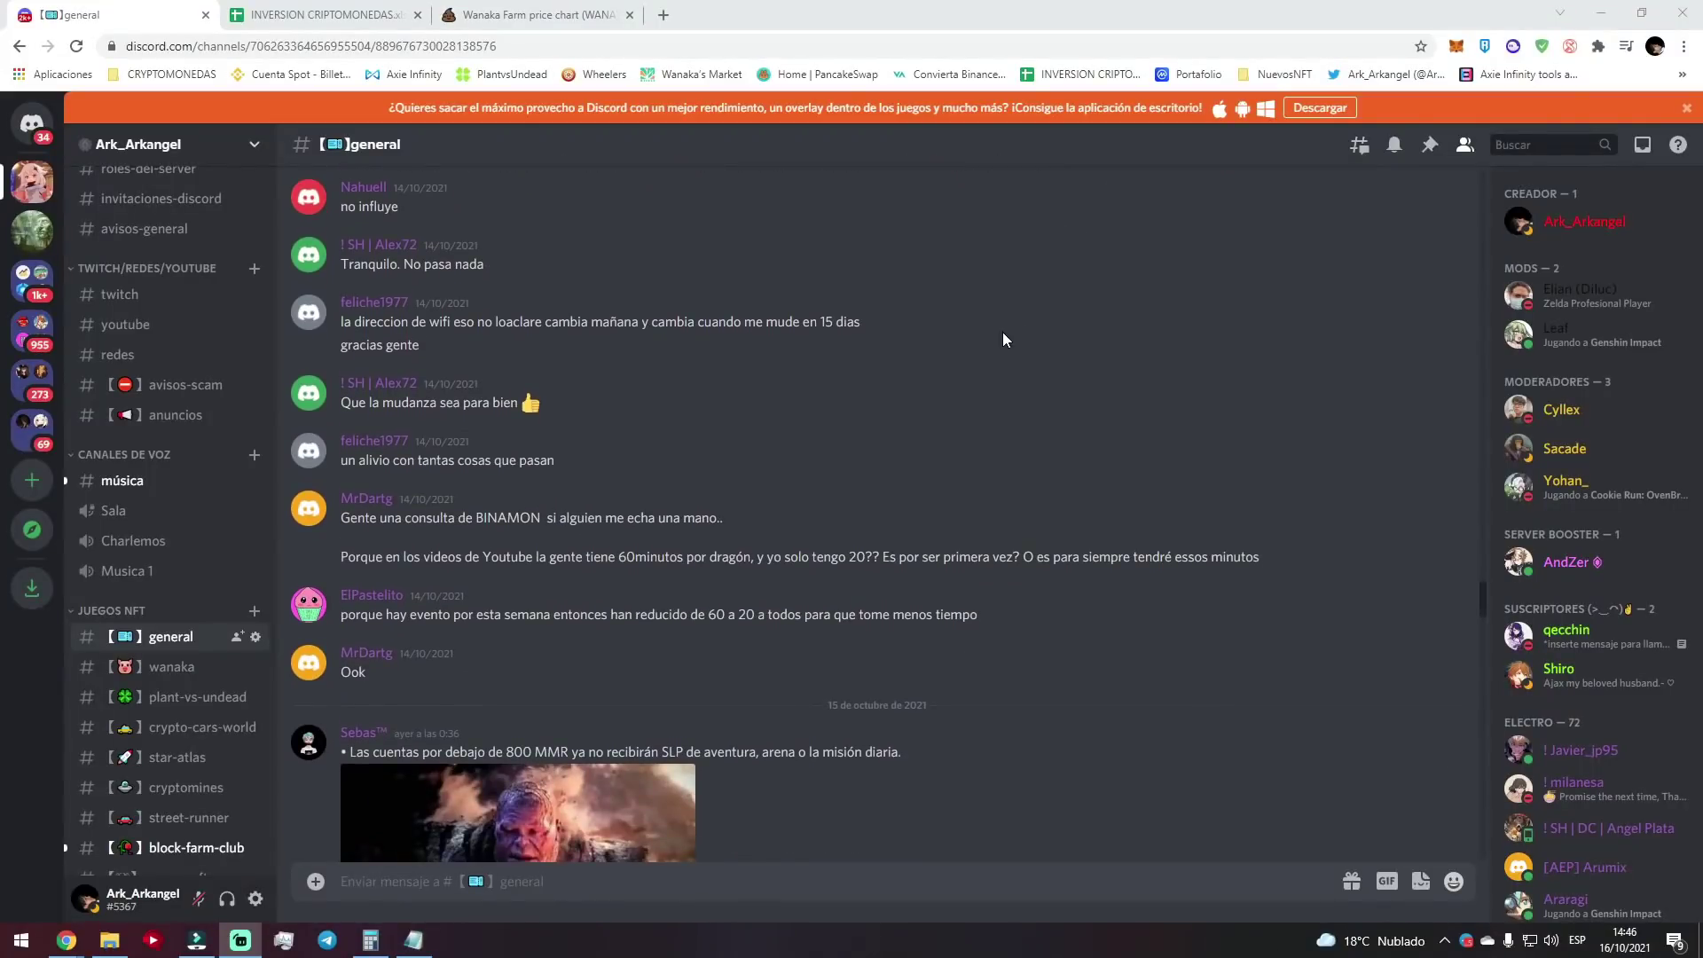
# Switch to the Wanaka Farm price chart and examine the recent WANA/BUSD price movement.
pyautogui.click(541, 12)
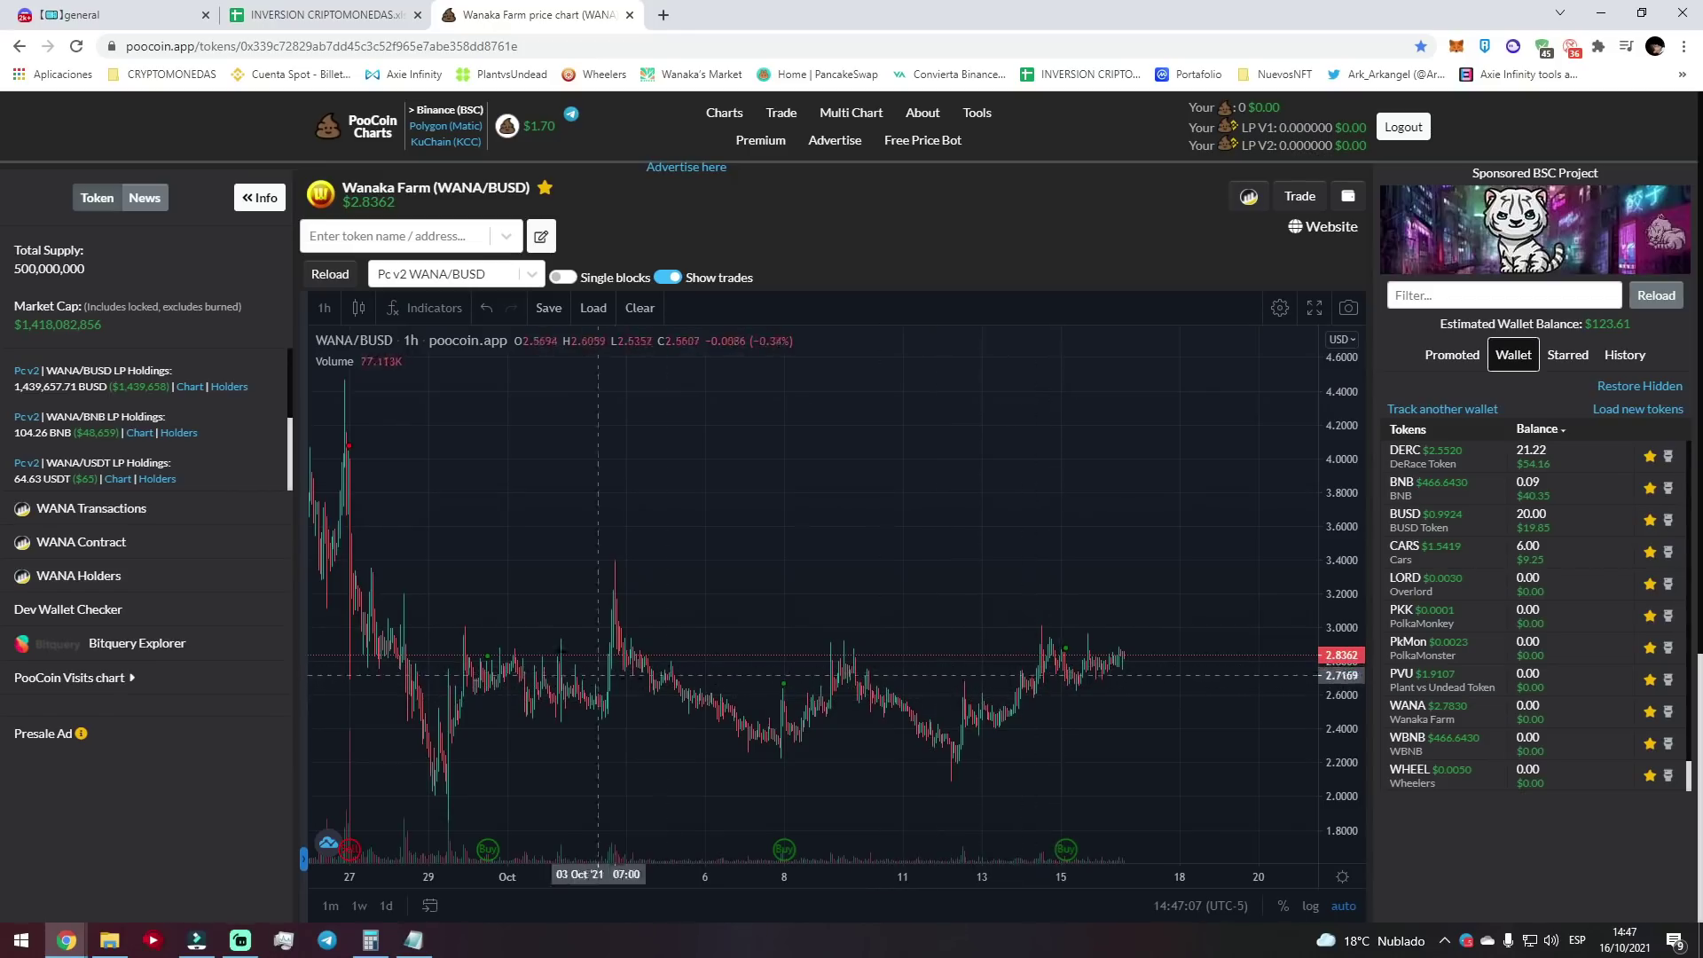
pyautogui.moveTo(529, 714)
pyautogui.scroll(5, 798, 709)
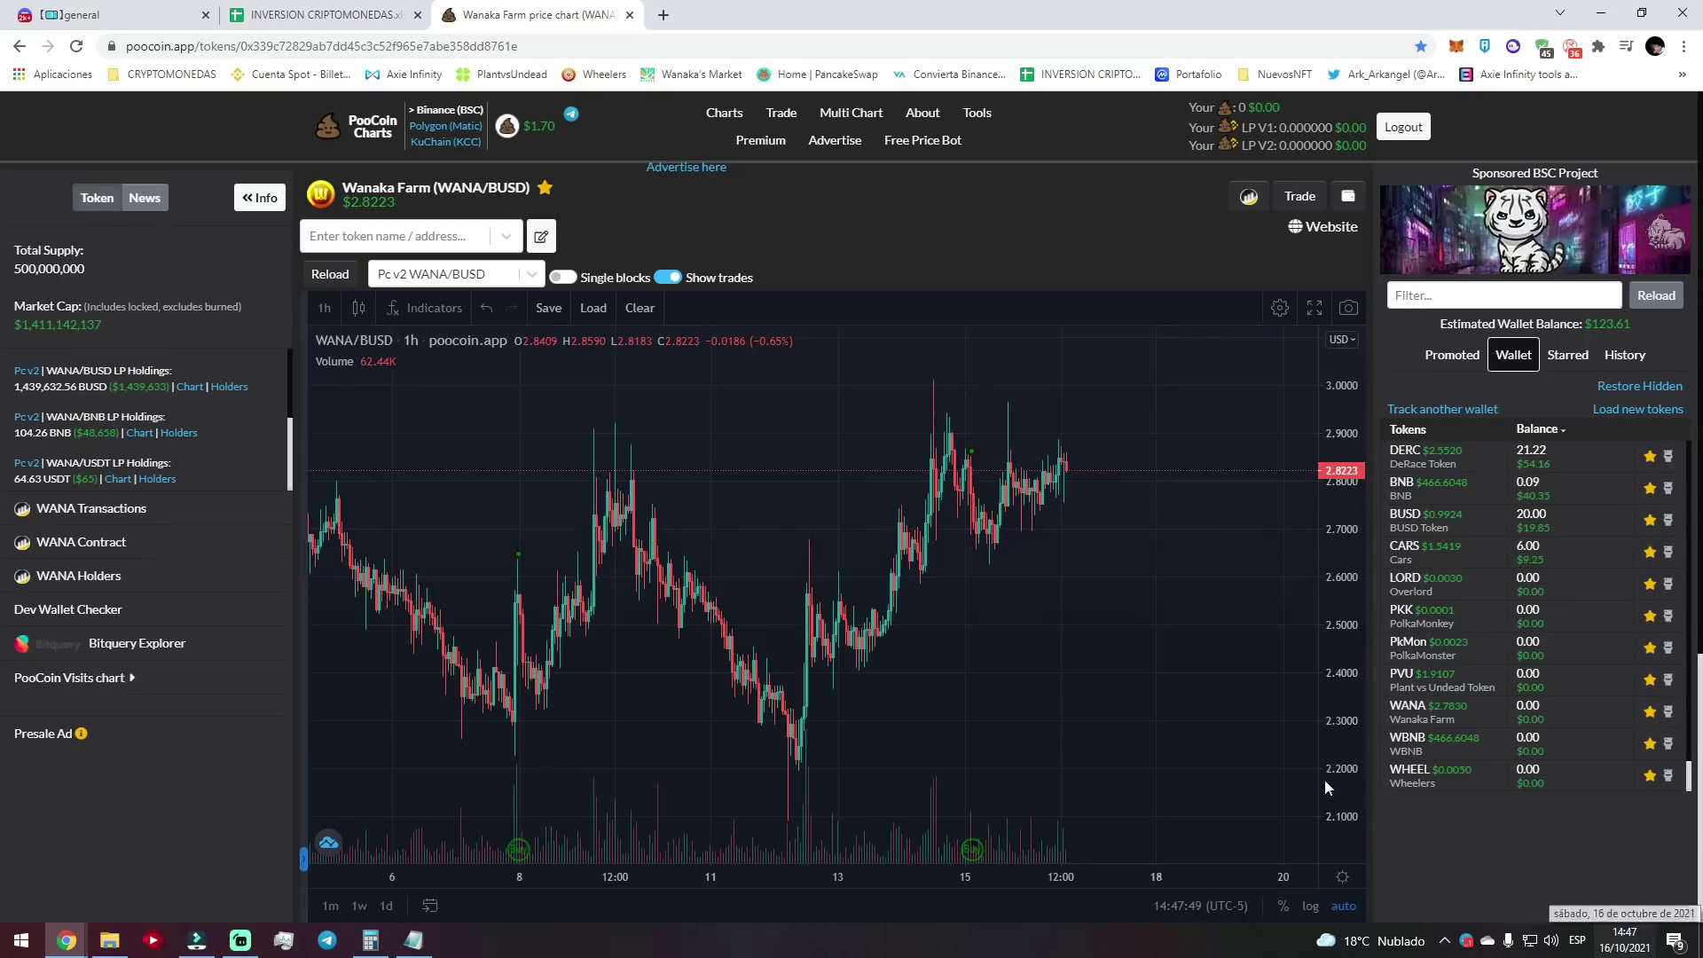
pyautogui.scroll(-3, 1064, 486)
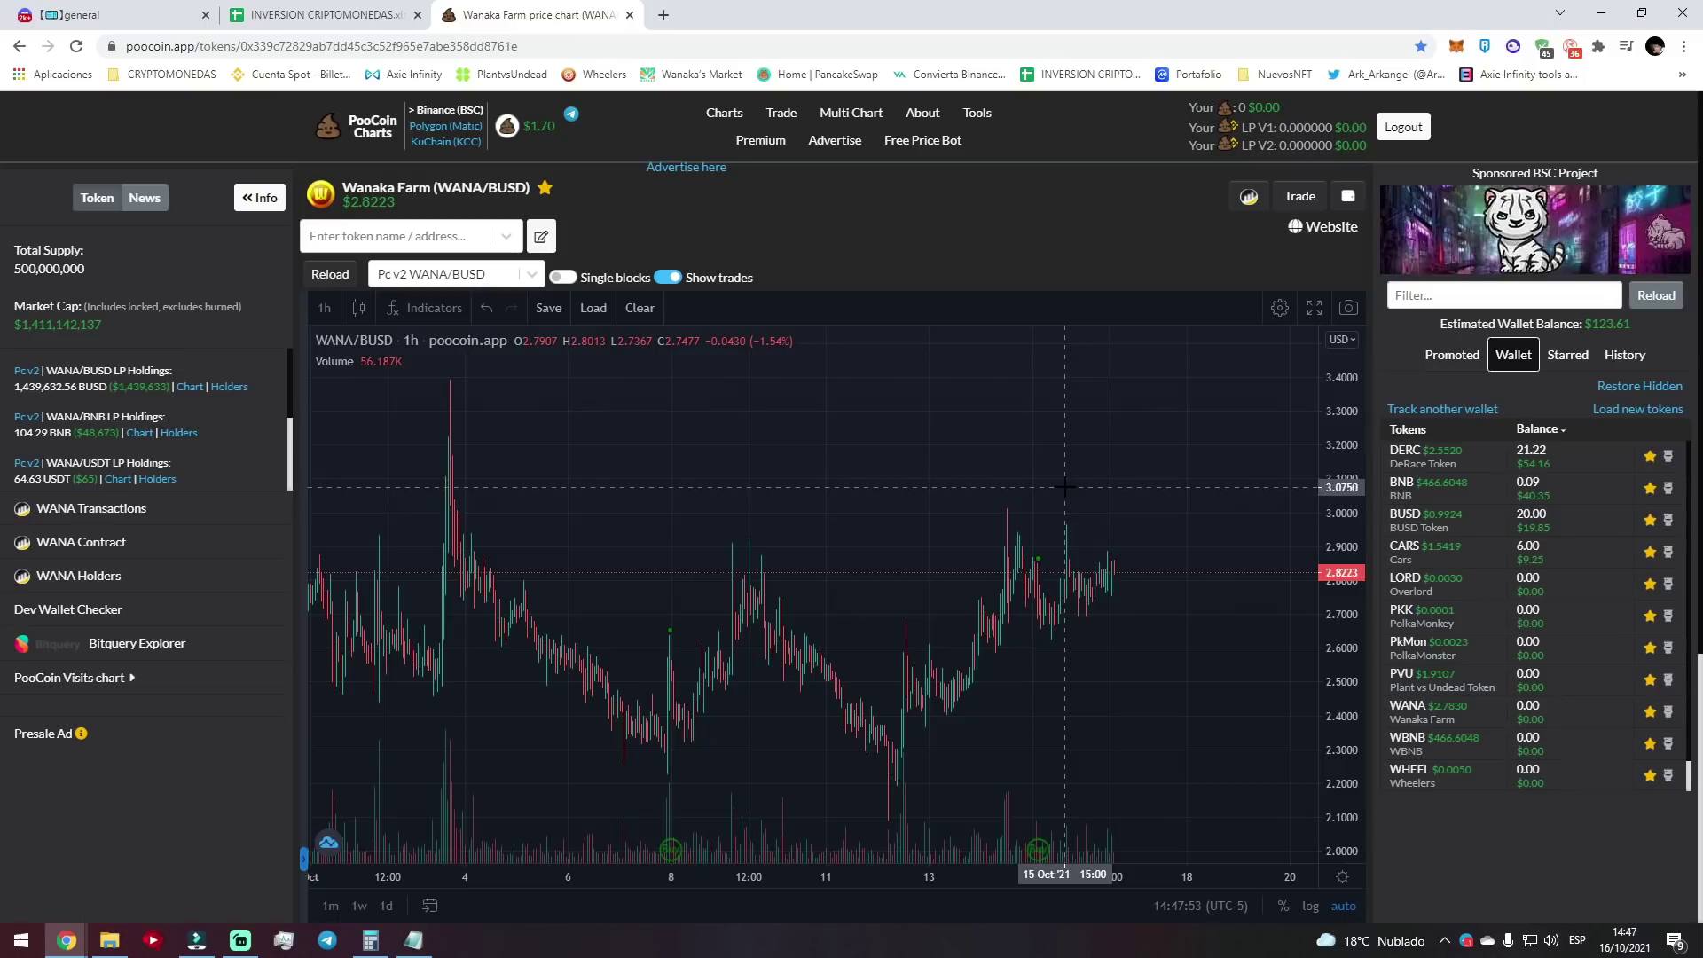
# Switch to the INVERSION CRIPTOMONEDAS spreadsheet and set the ENERGIA value above the energy table to 480.
pyautogui.click(328, 14)
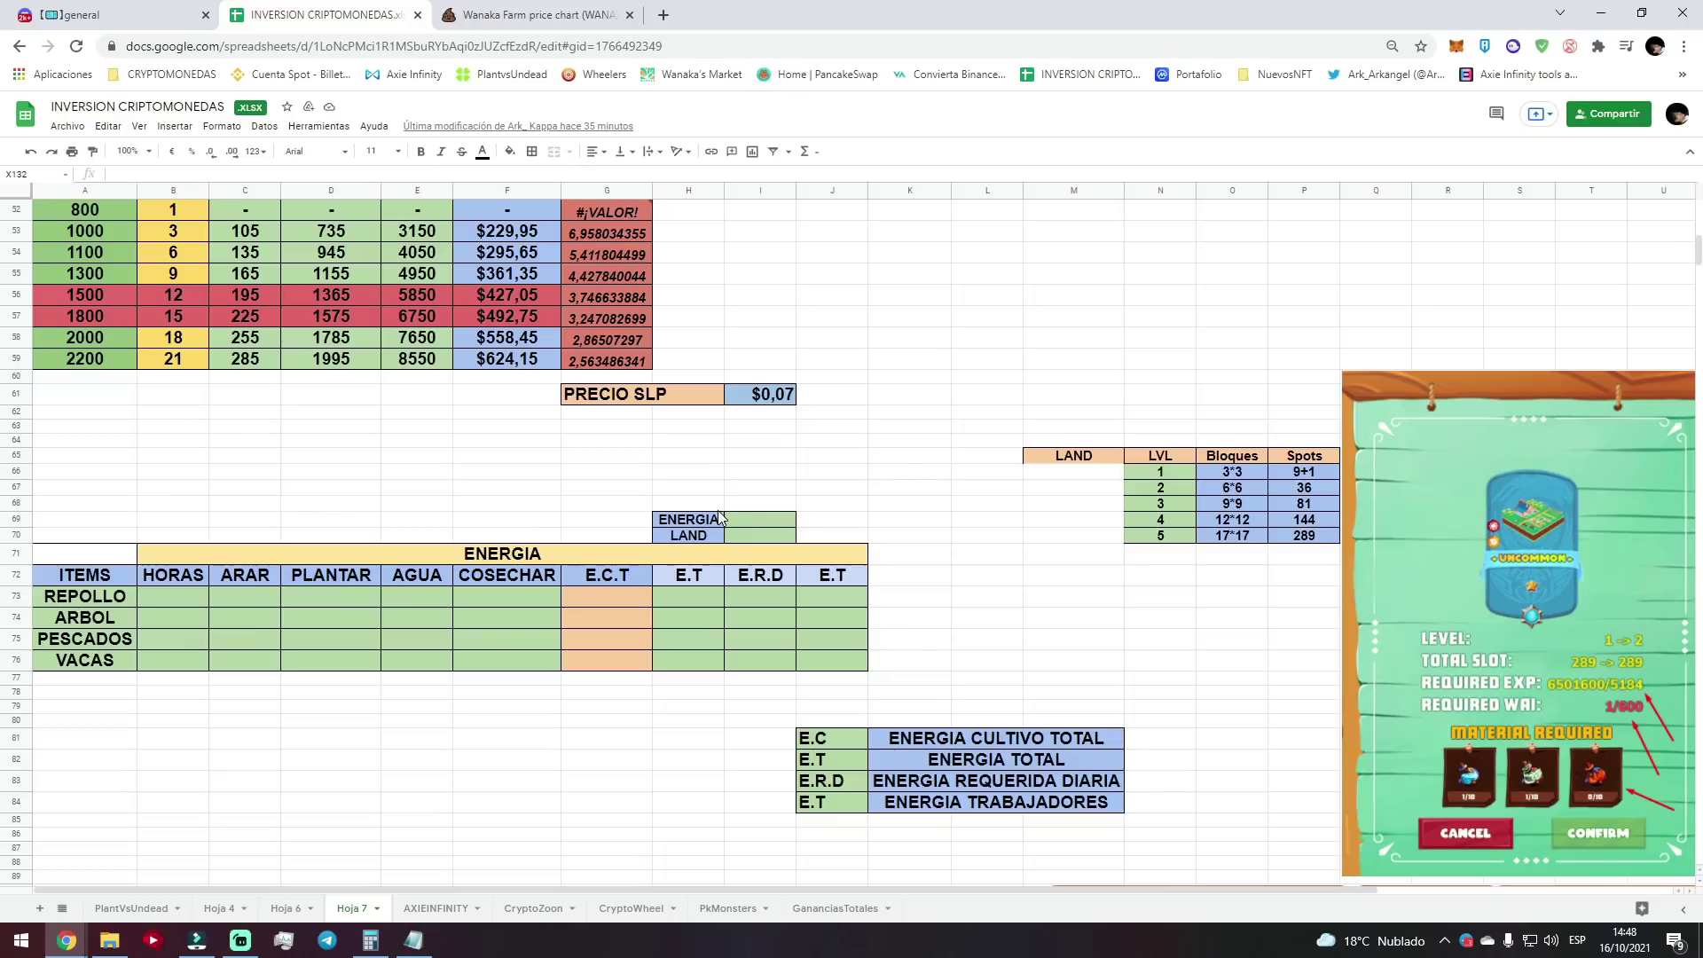
pyautogui.click(753, 521)
pyautogui.write('480')
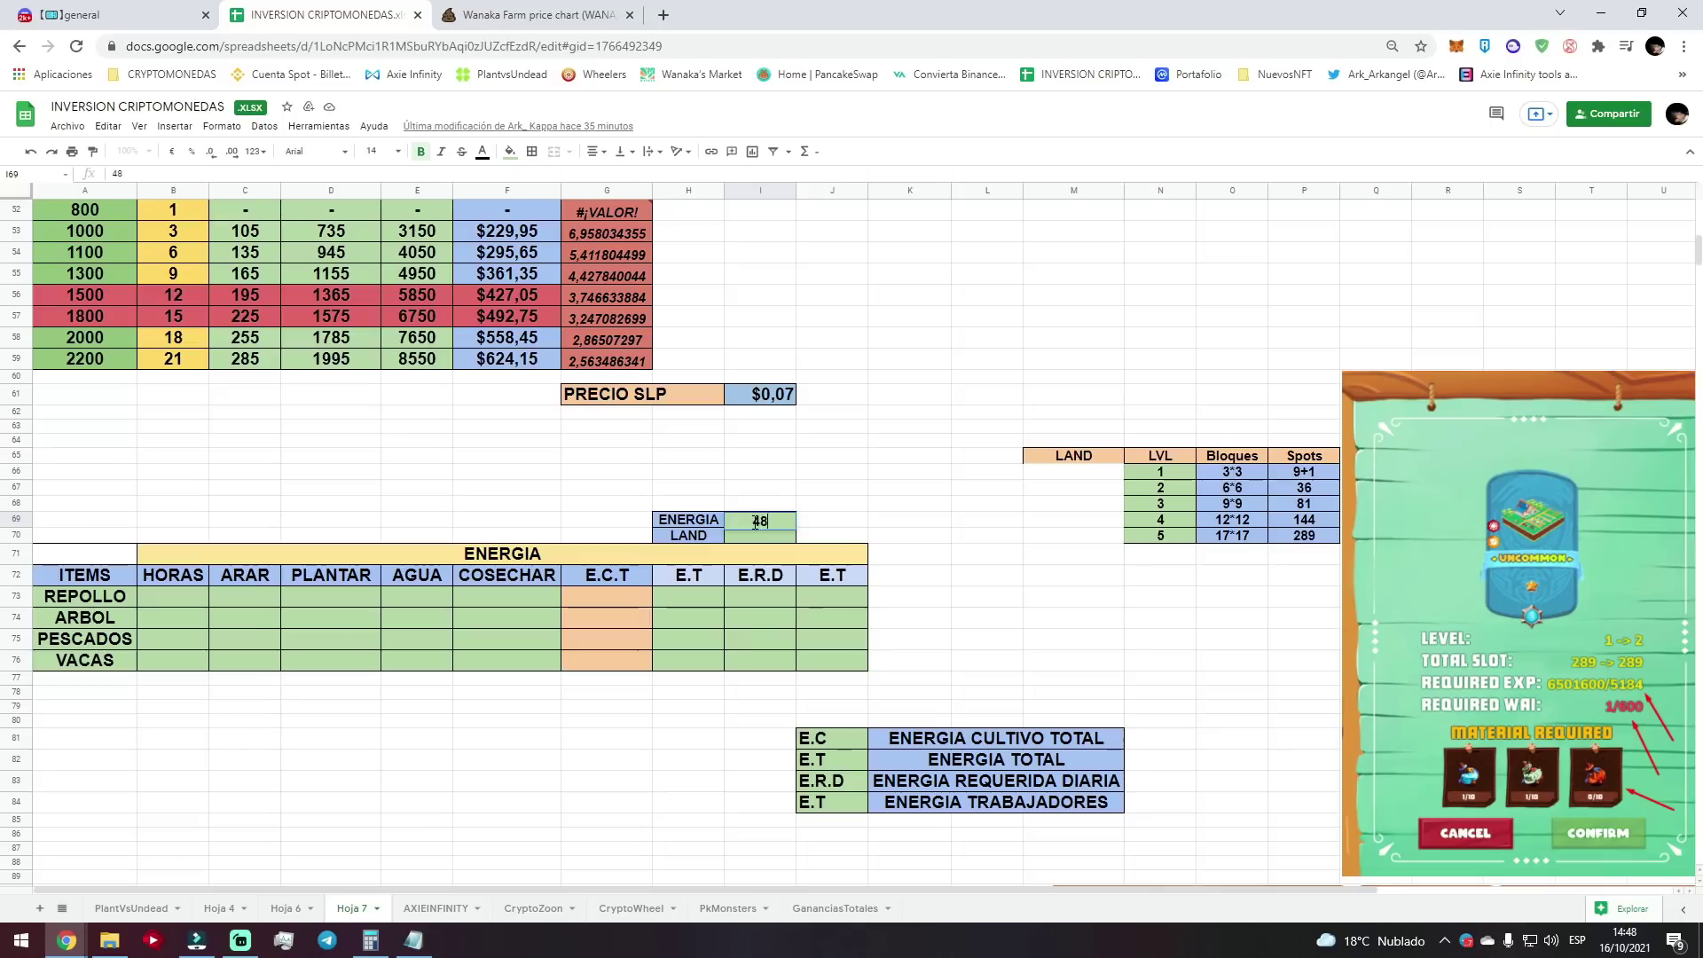
pyautogui.click(884, 523)
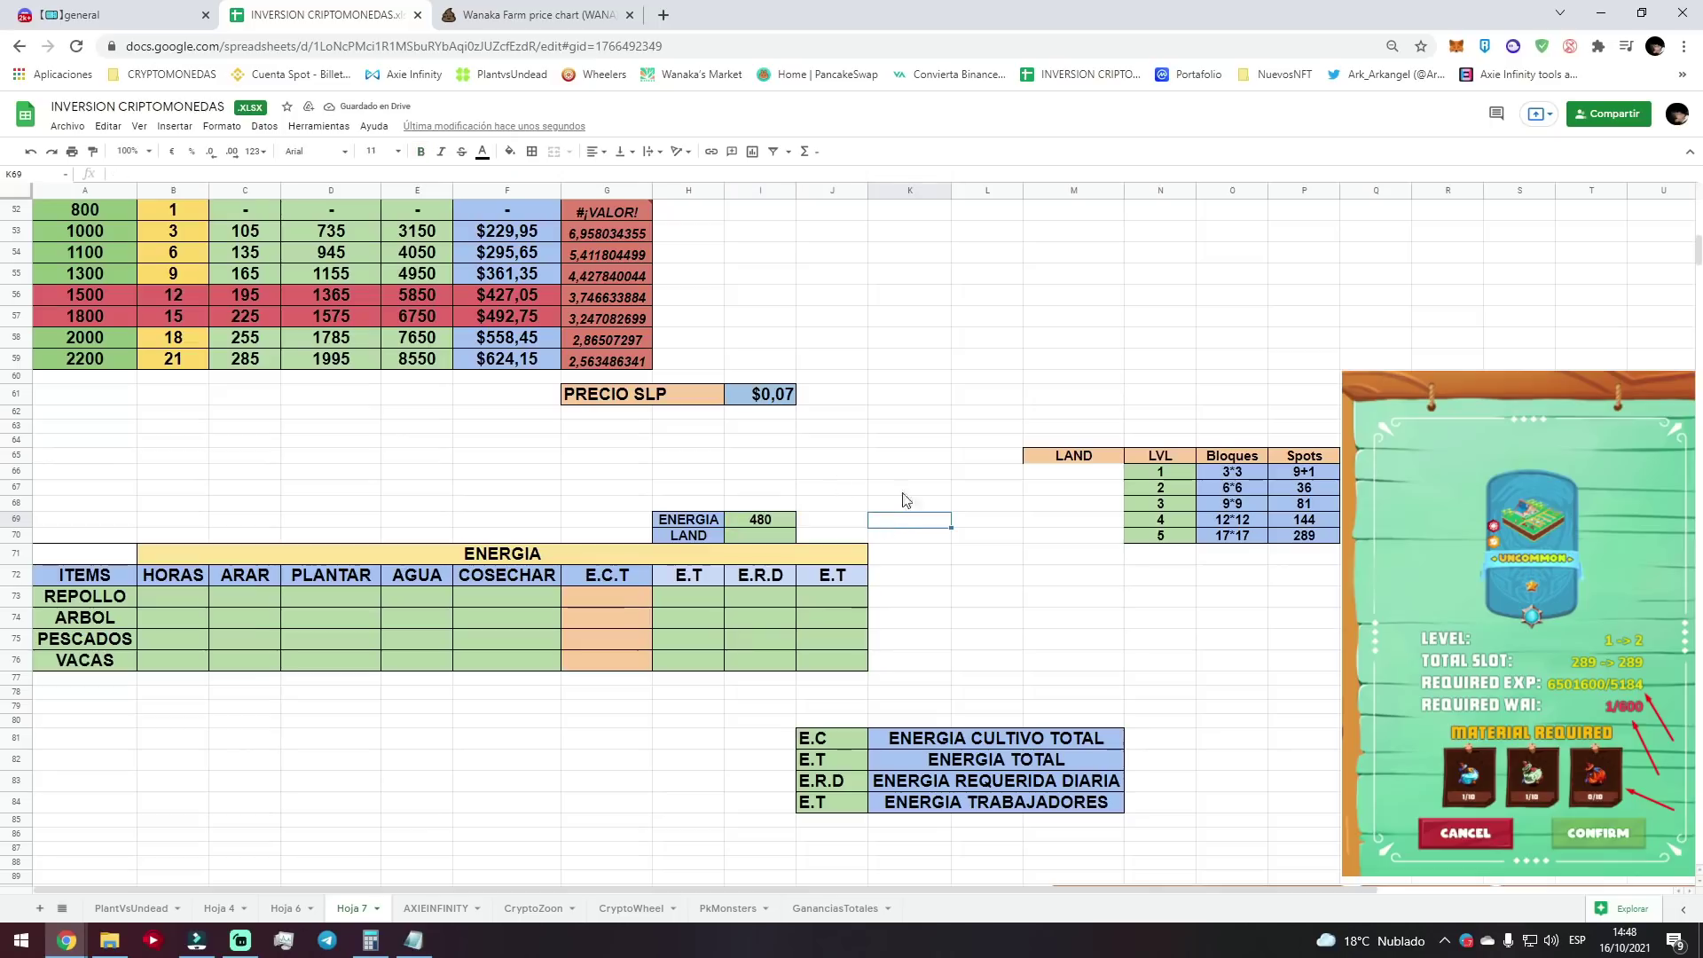
# Move the land upgrade picture slightly up and to the right, beside the LAND level table.
pyautogui.scroll(-1, 1300, 621)
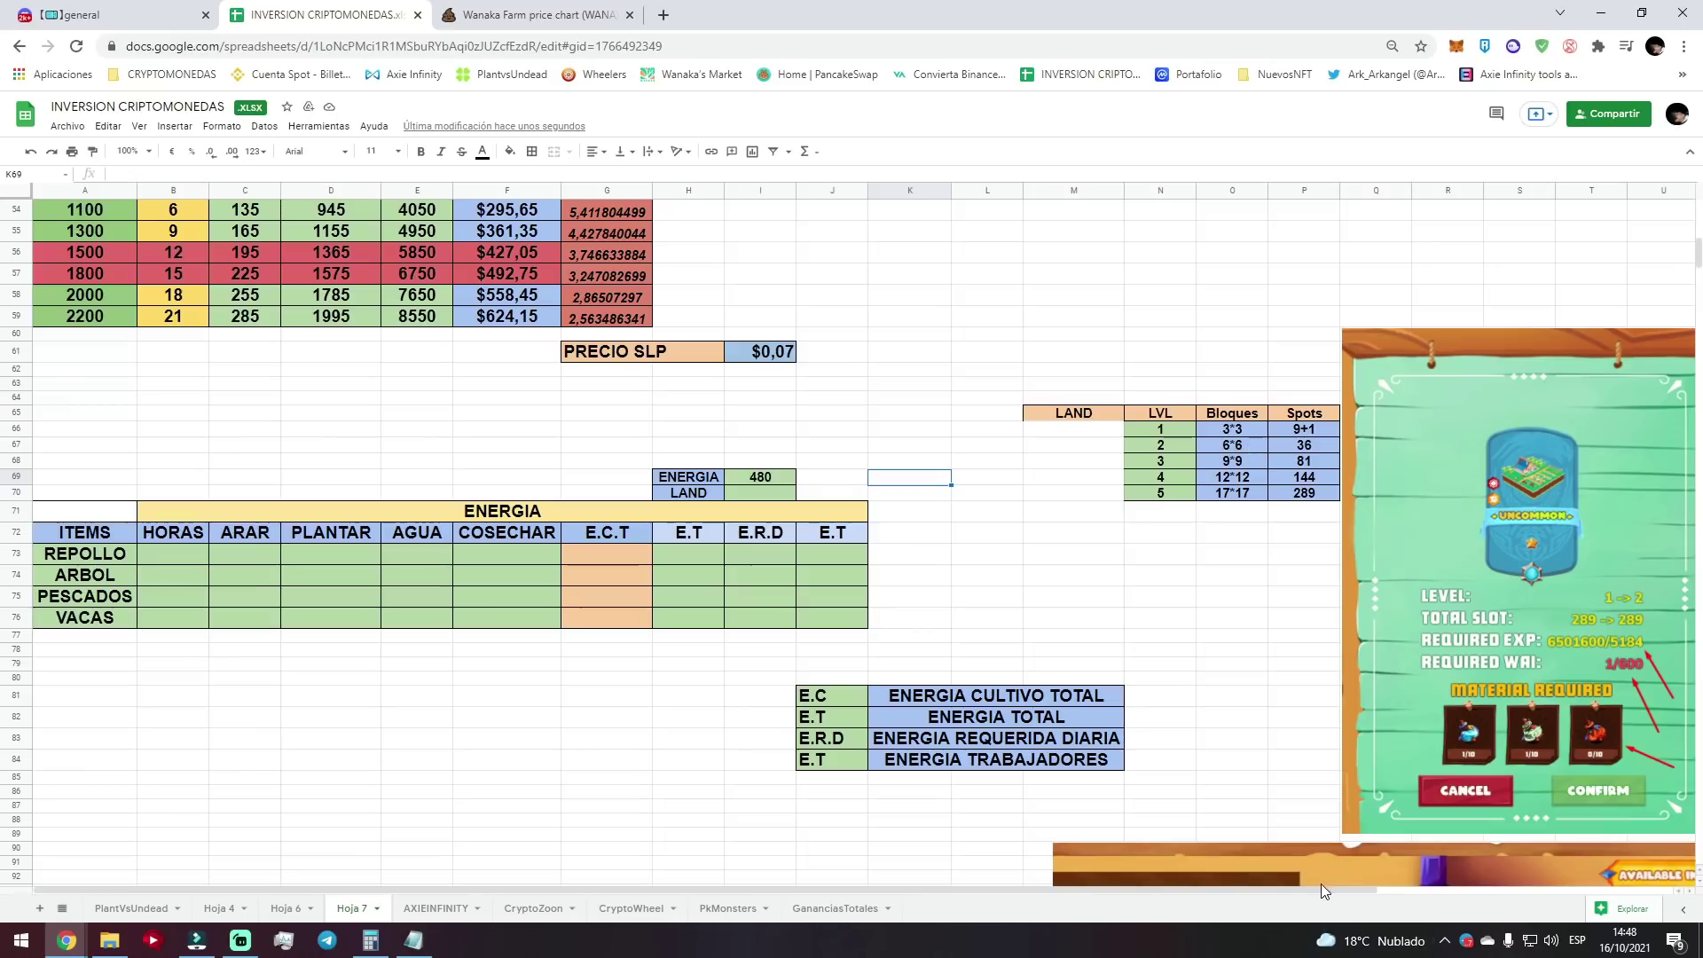
pyautogui.hscroll(2, 1343, 890)
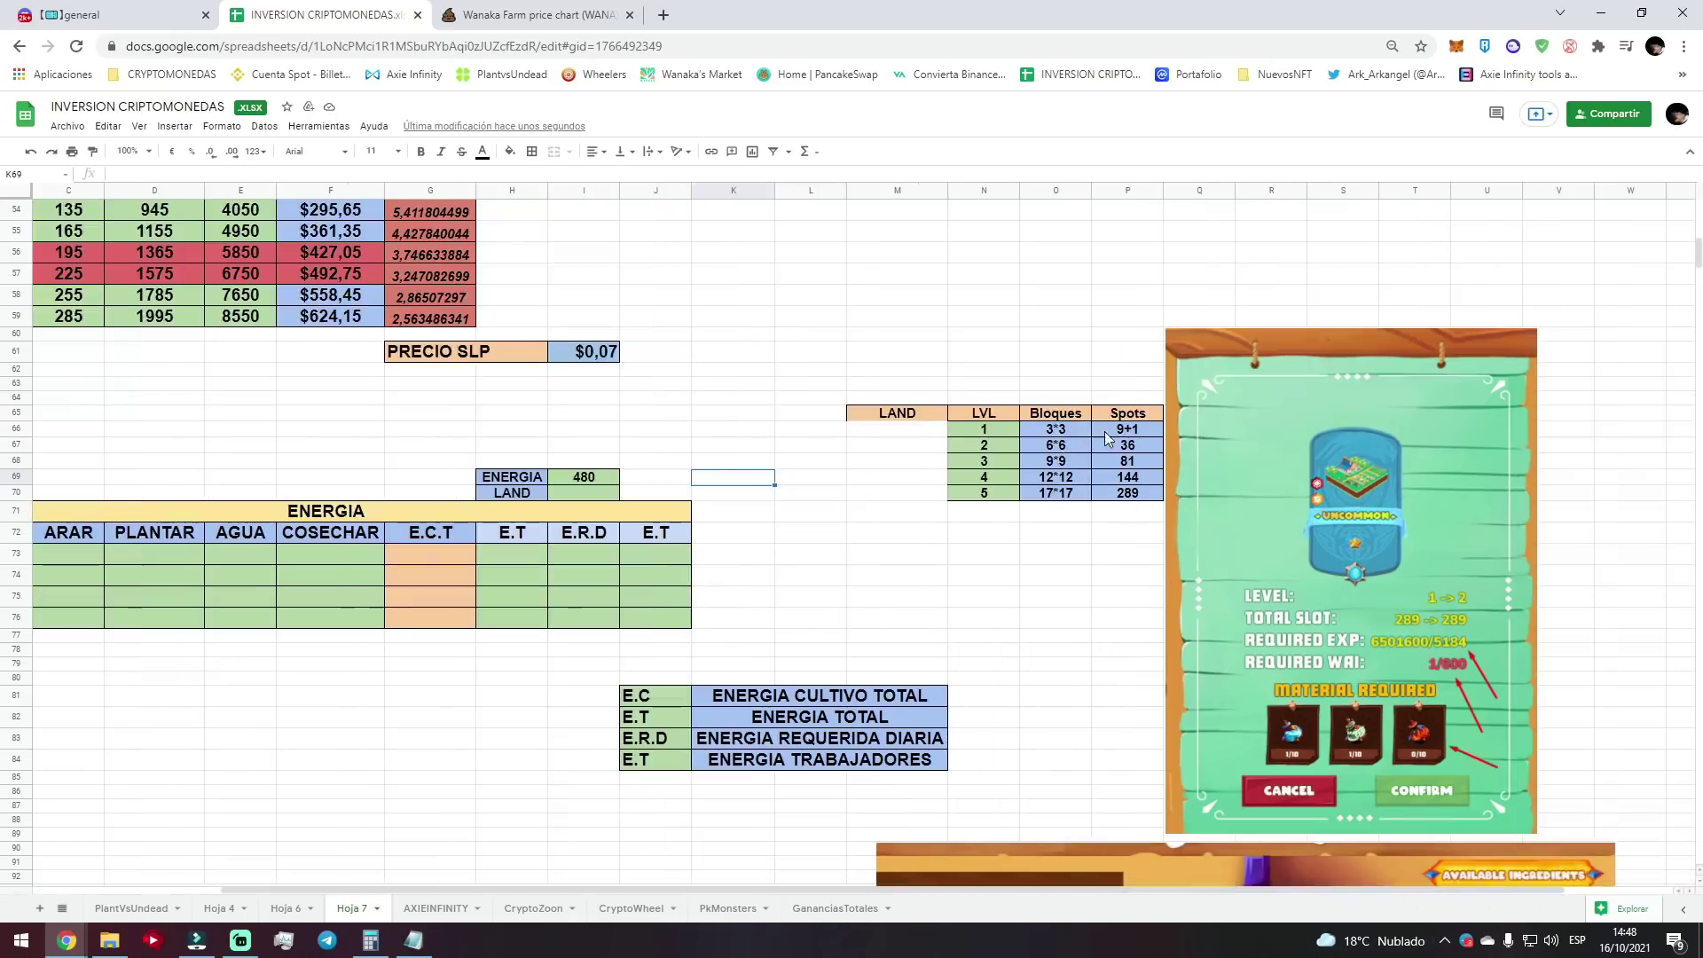
pyautogui.doubleClick(1150, 429)
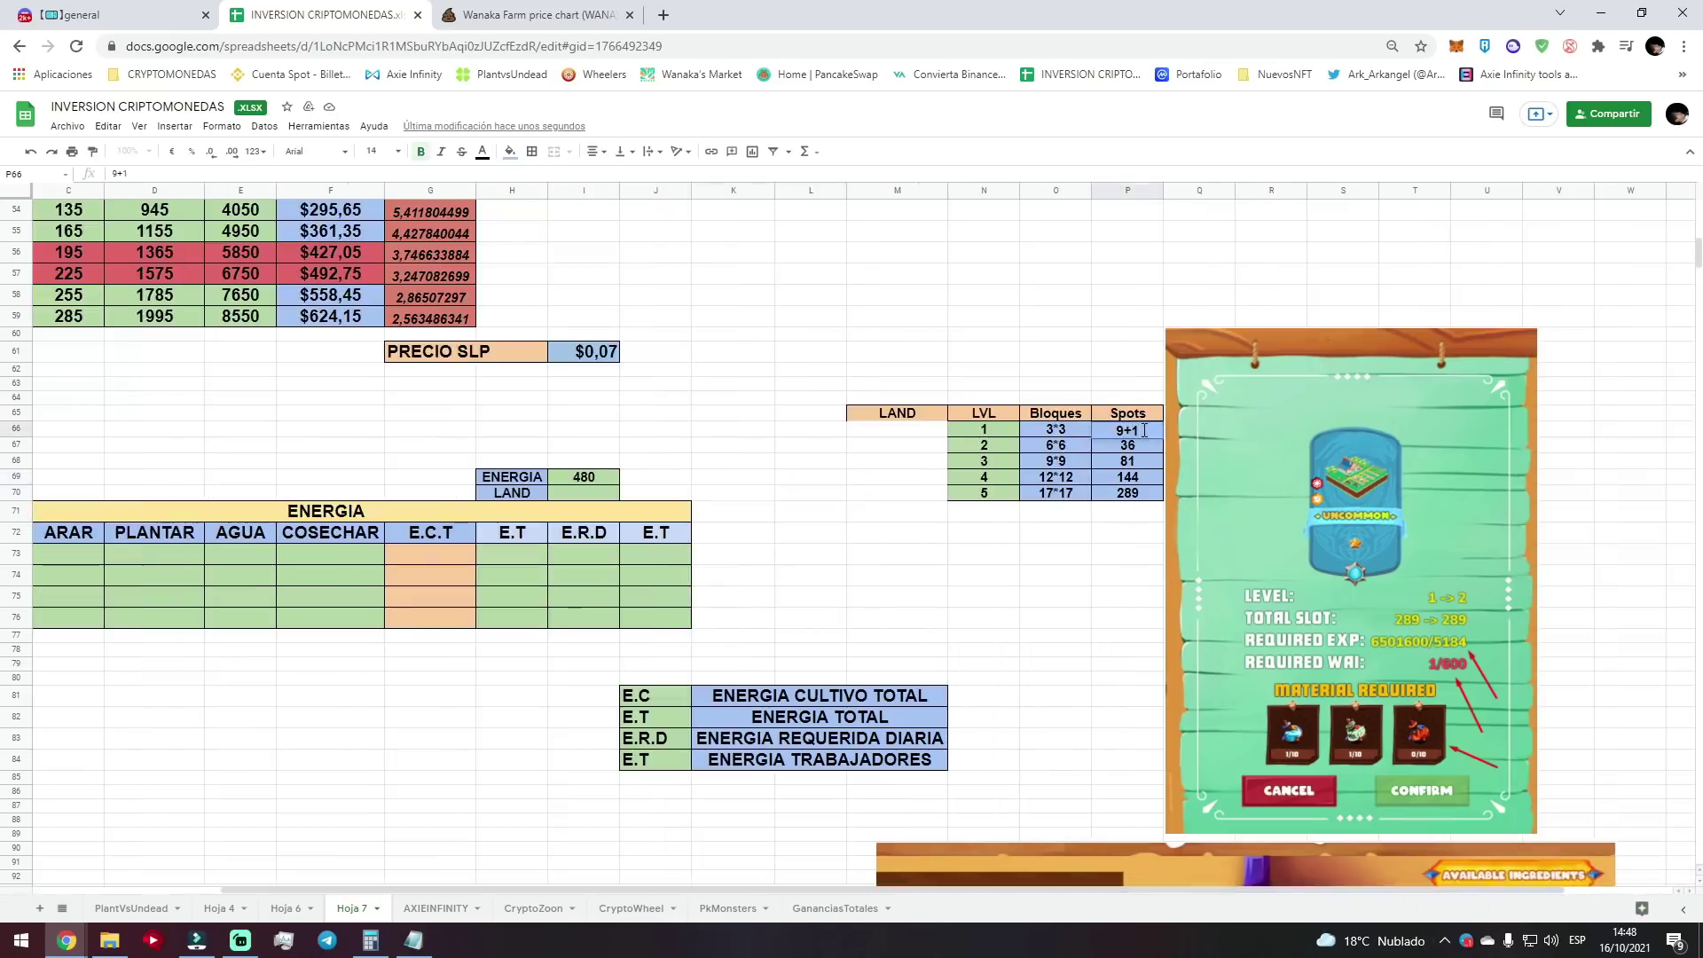
pyautogui.click(1075, 433)
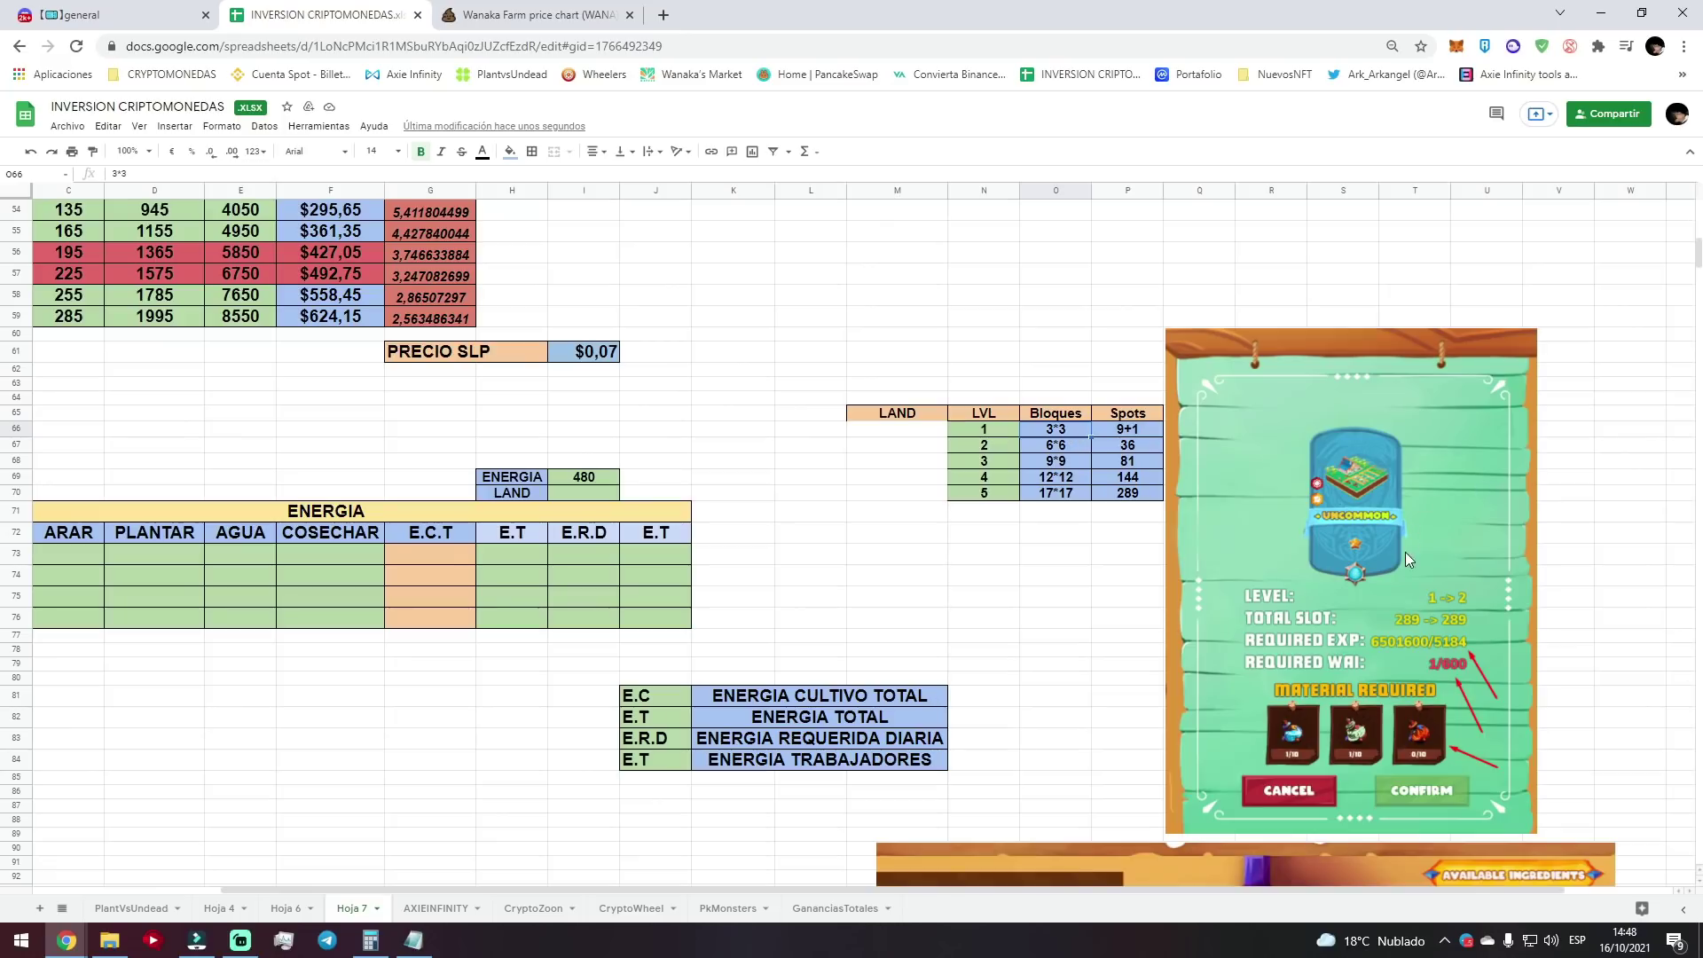
pyautogui.moveTo(1383, 508); pyautogui.dragTo(1395, 468)
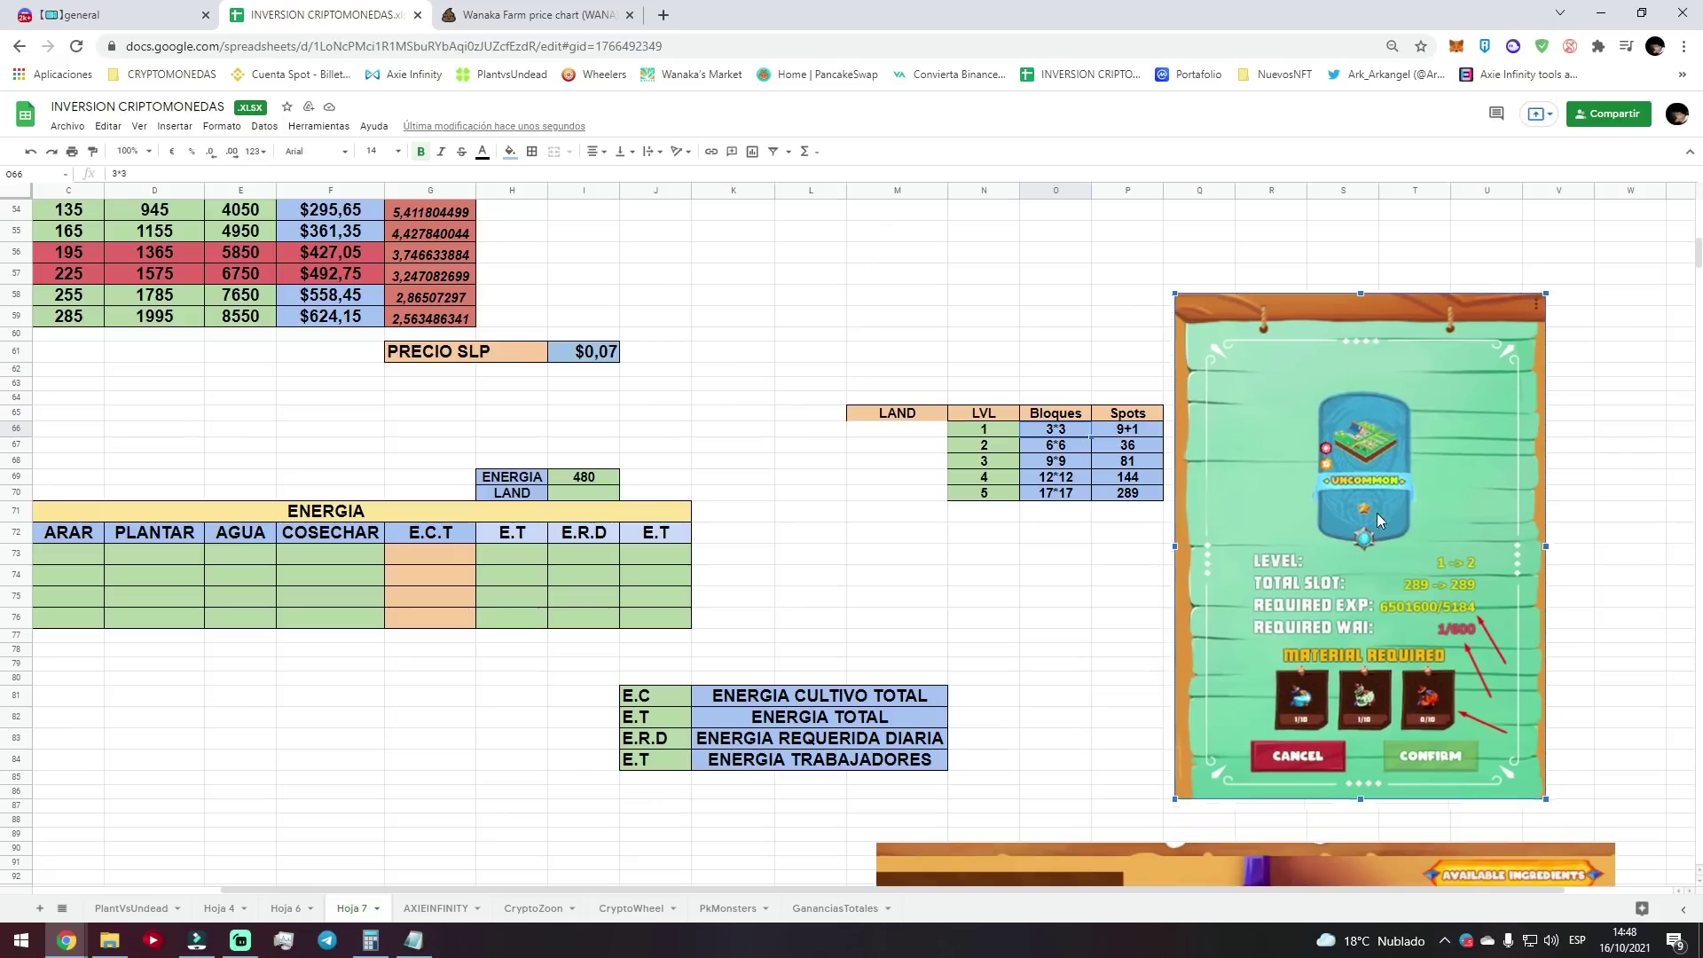
pyautogui.click(1114, 639)
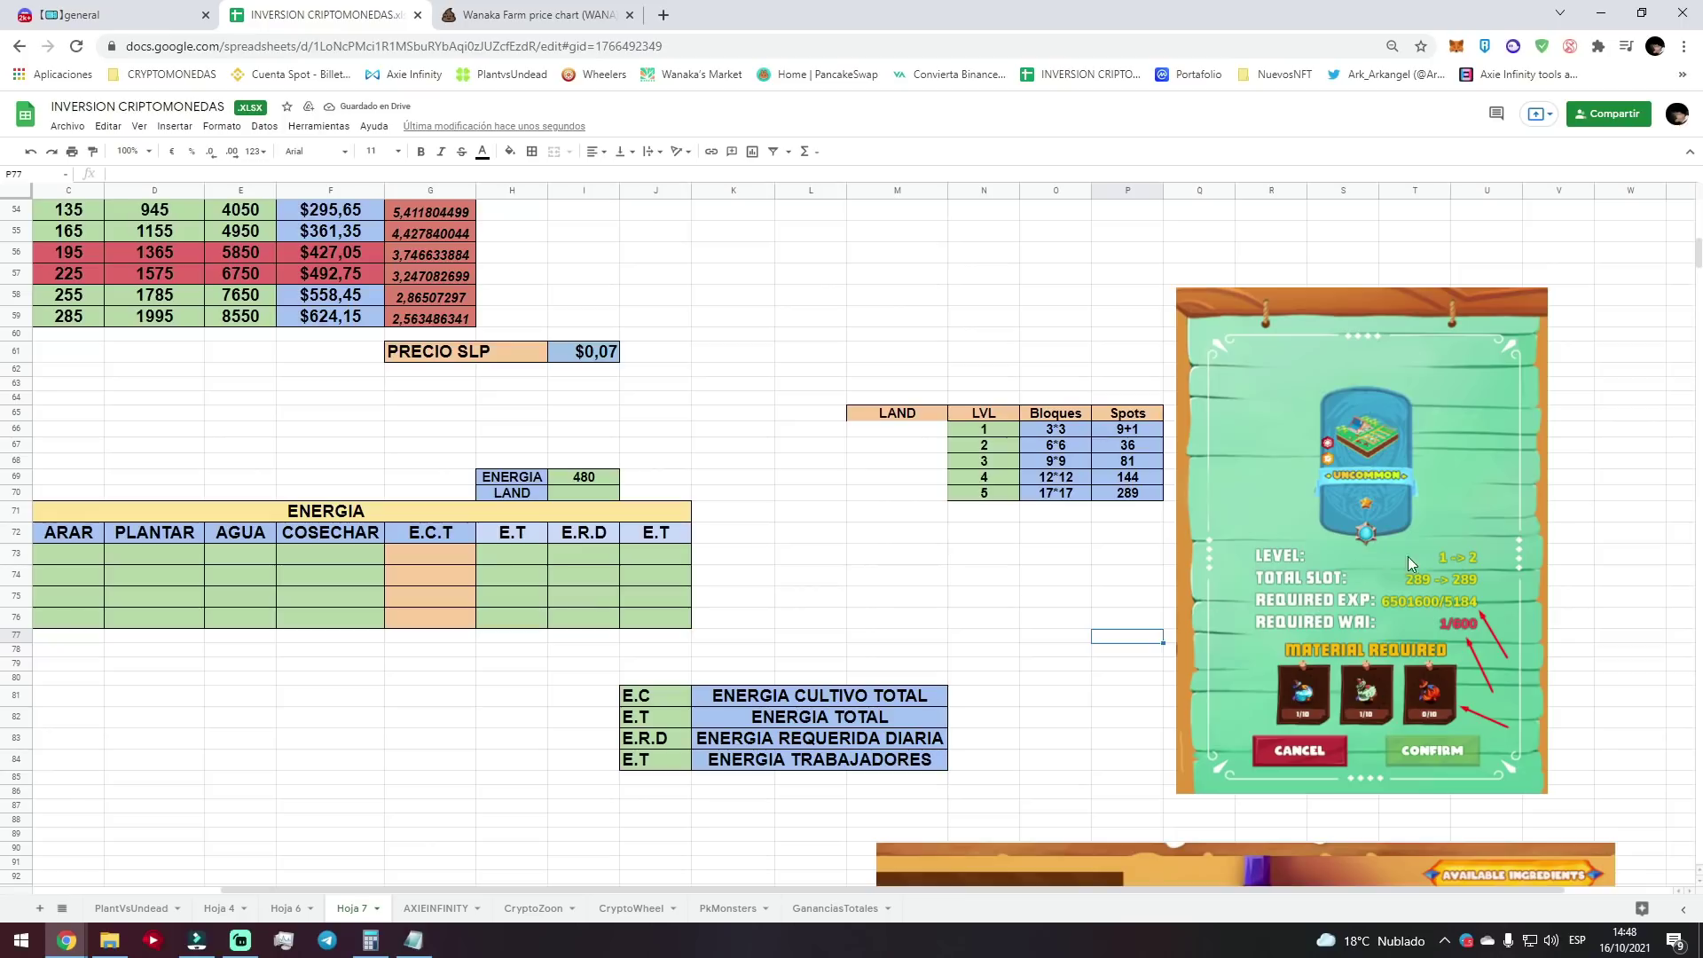
# Set the Spots value for land level 1 to 10.
pyautogui.click(1127, 429)
pyautogui.write('10')
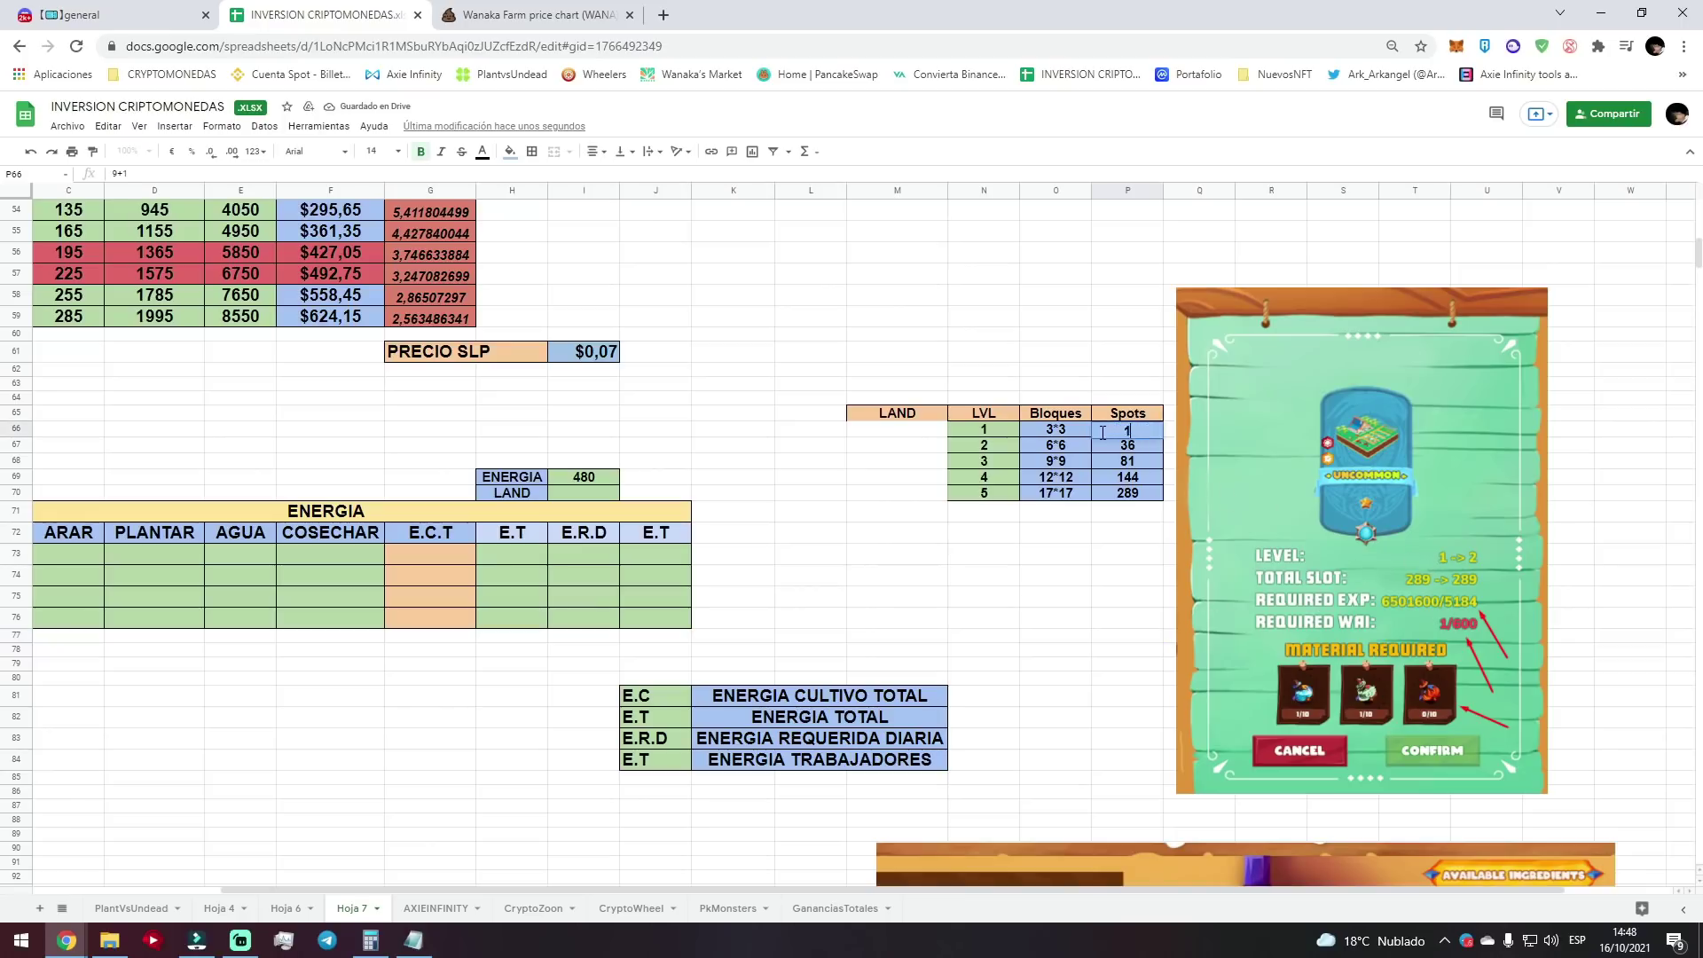
pyautogui.click(1036, 564)
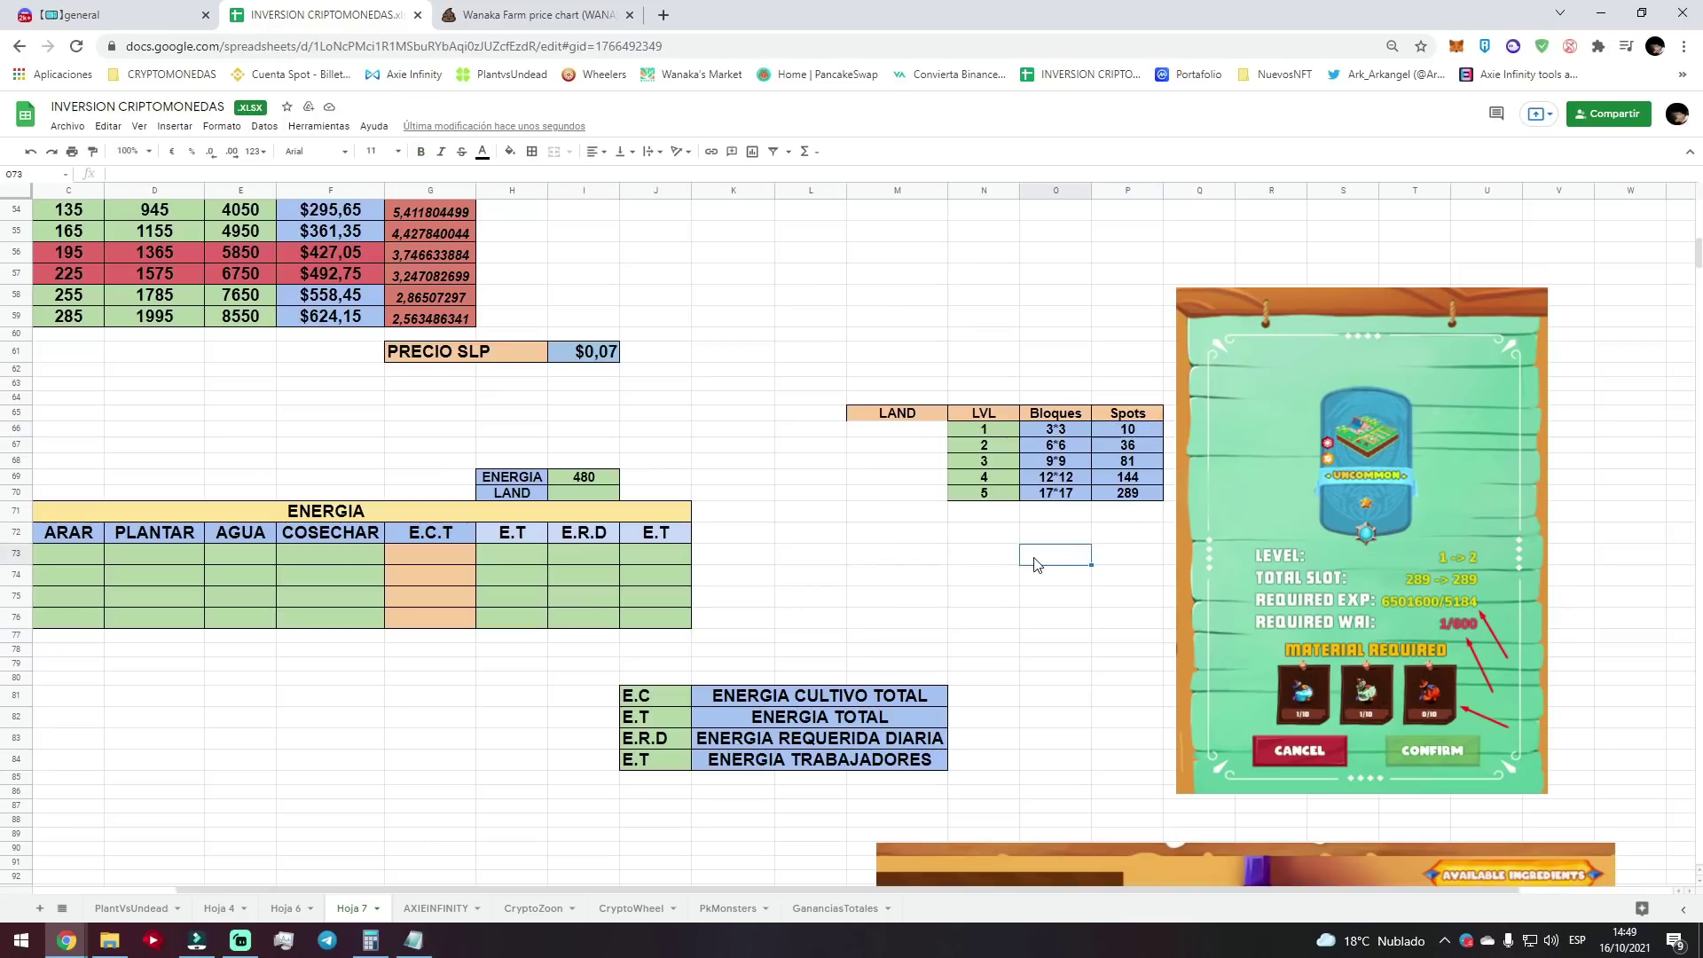
# Examine the land upgrade requirements and the pictures of ingredients obtained by processing cabbages, cows and fish.
pyautogui.click(1132, 500)
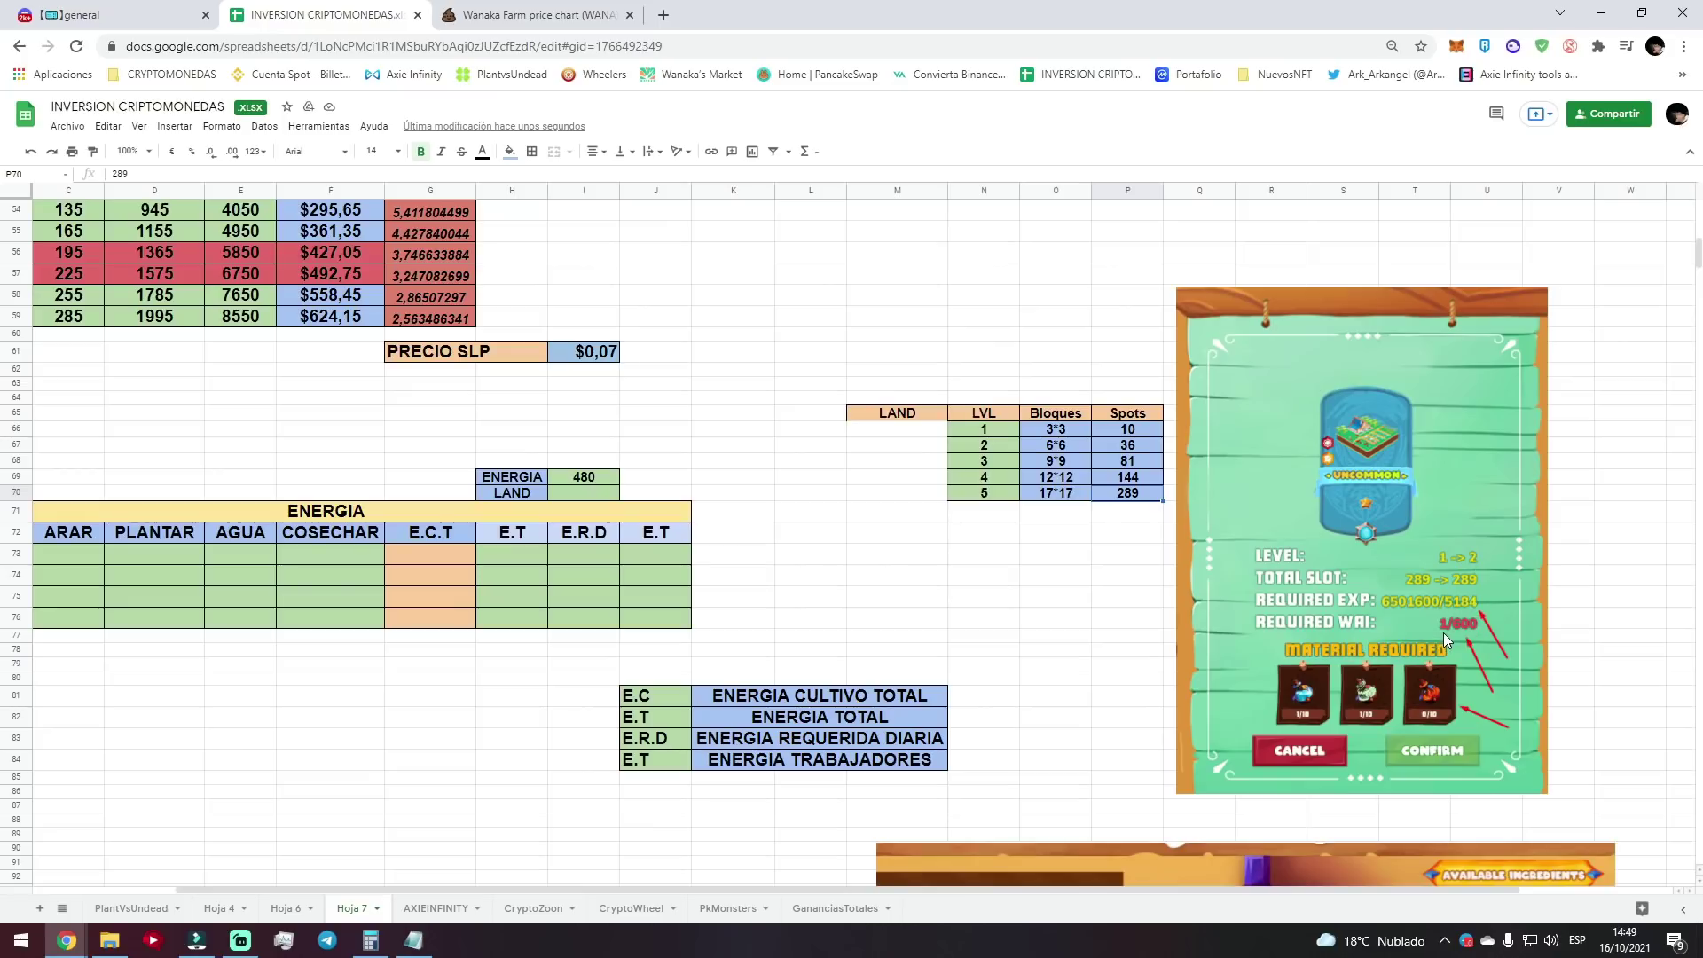
pyautogui.scroll(-1, 1444, 631)
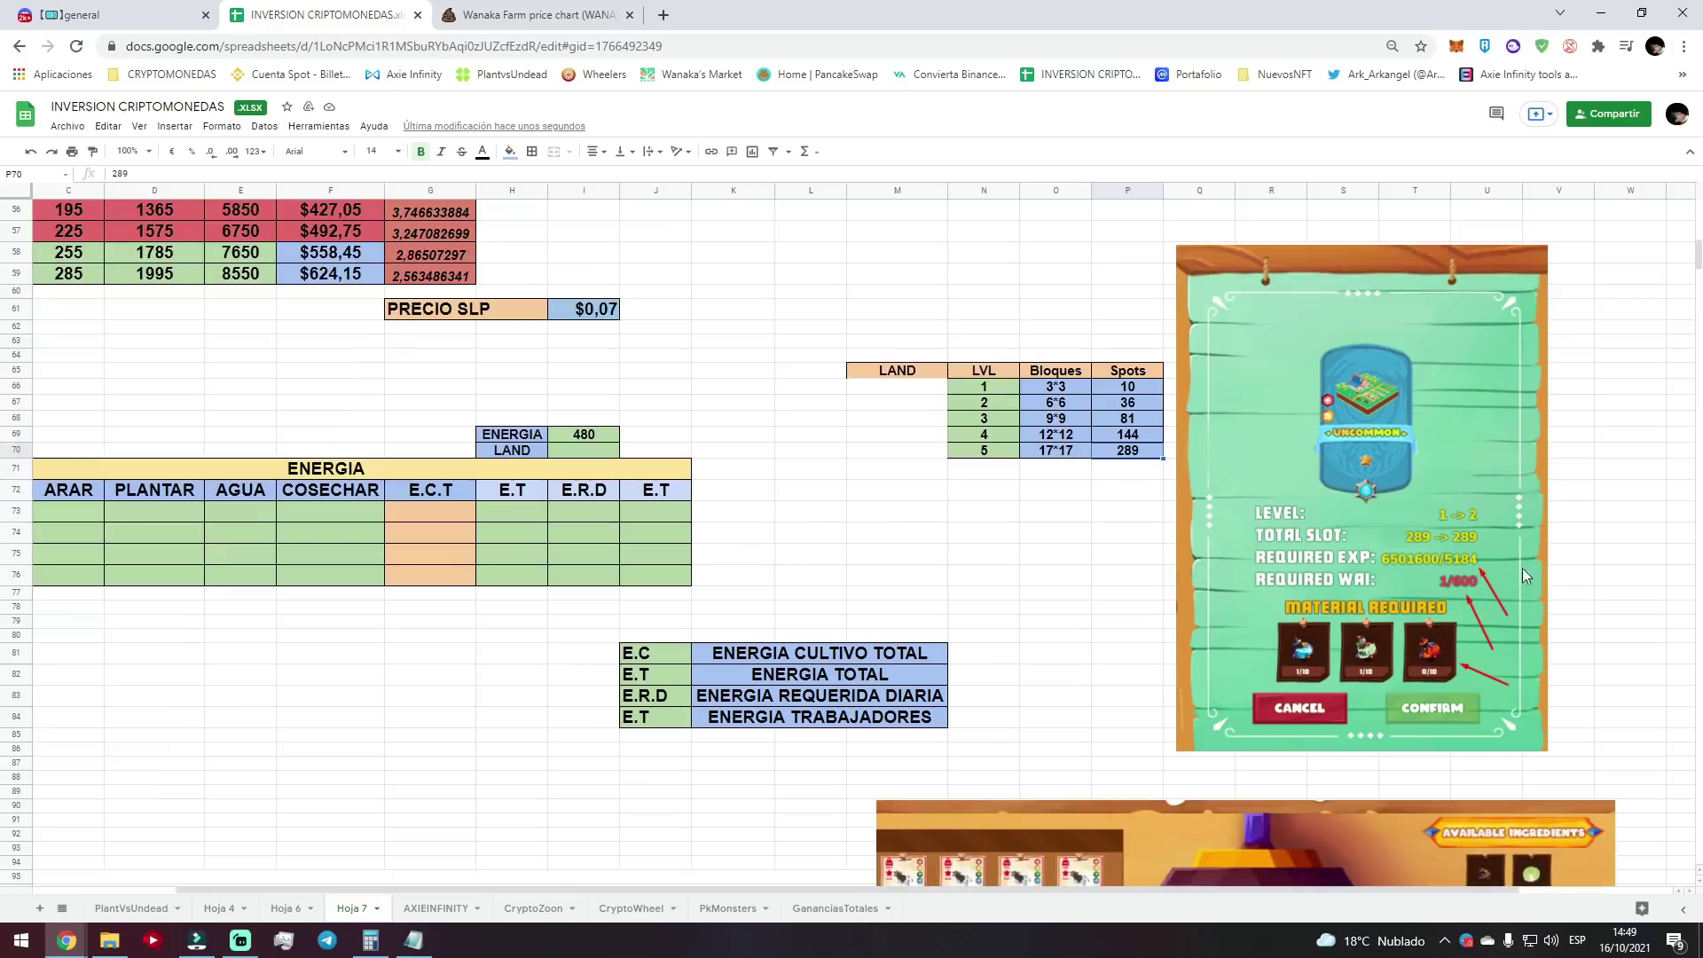
pyautogui.click(1309, 648)
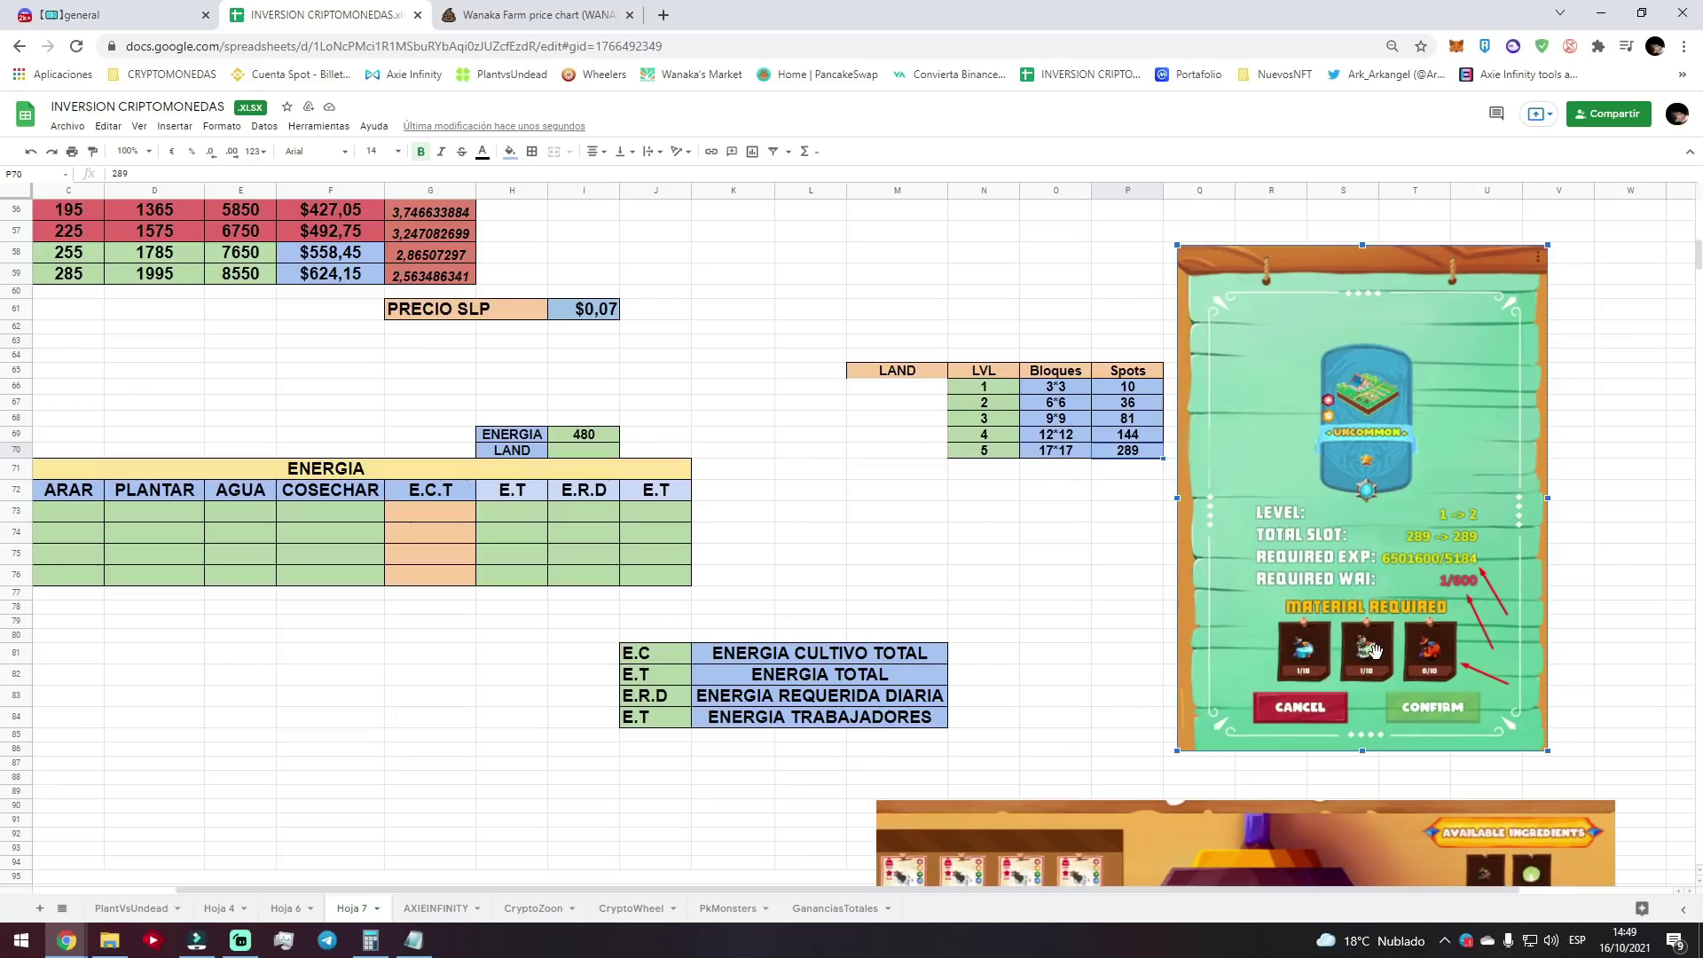
pyautogui.click(1592, 468)
pyautogui.scroll(-7, 1280, 567)
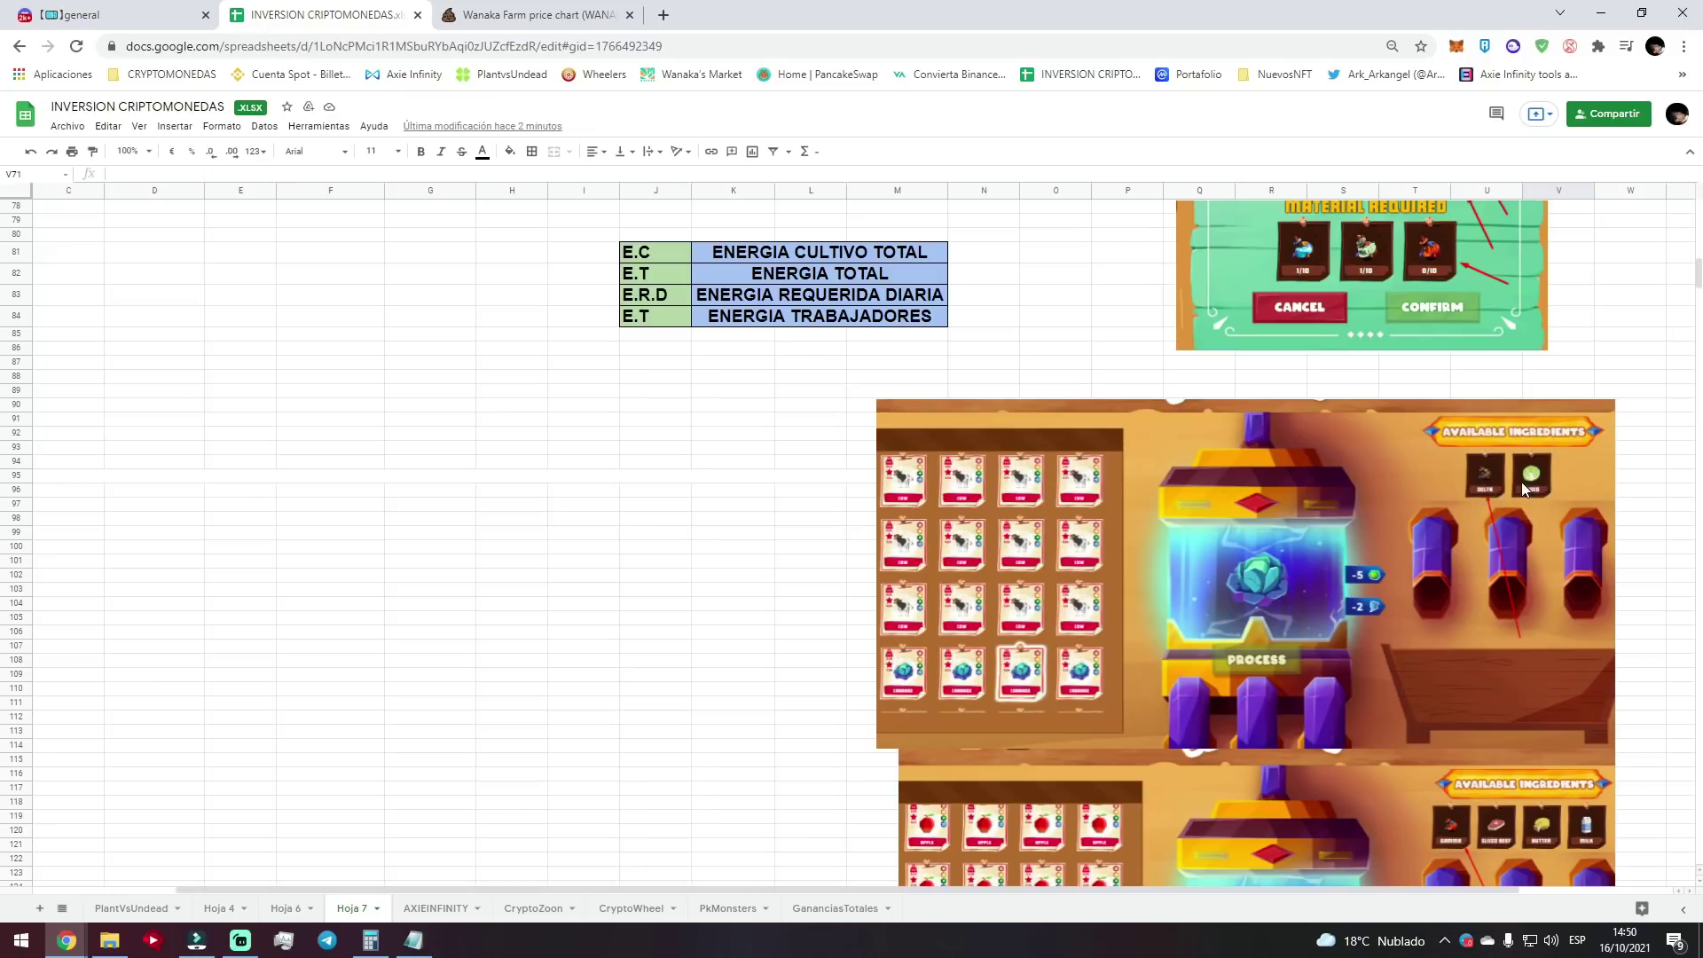
pyautogui.scroll(-2, 1540, 508)
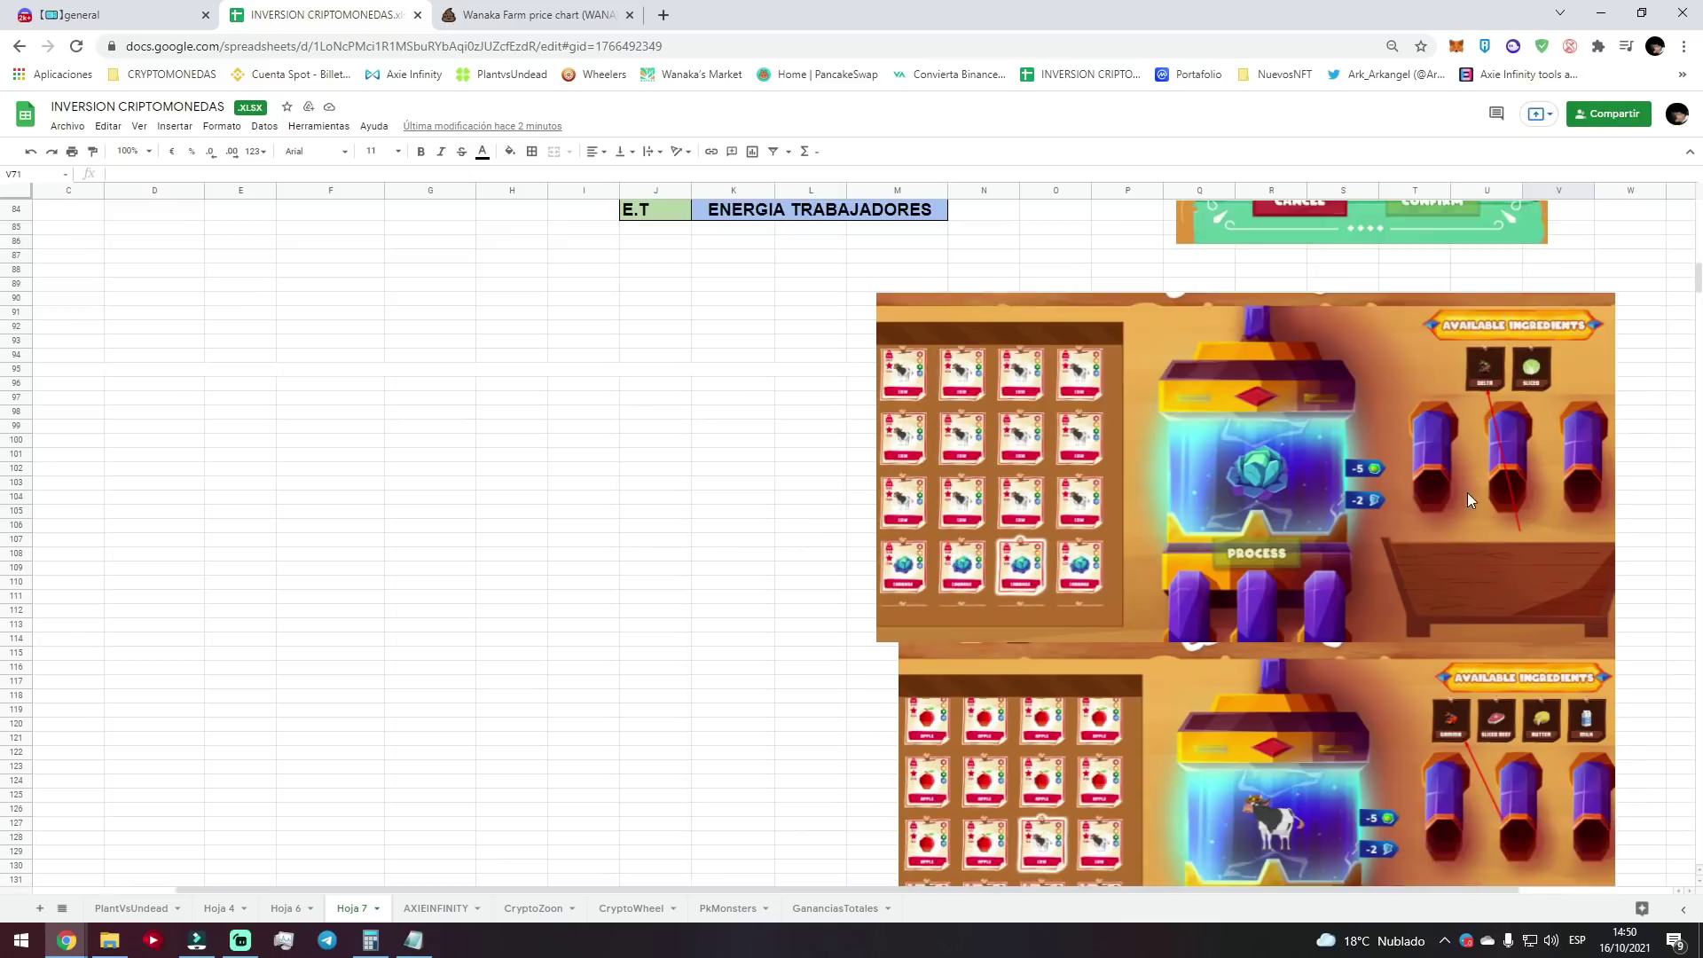
pyautogui.scroll(-4, 1463, 501)
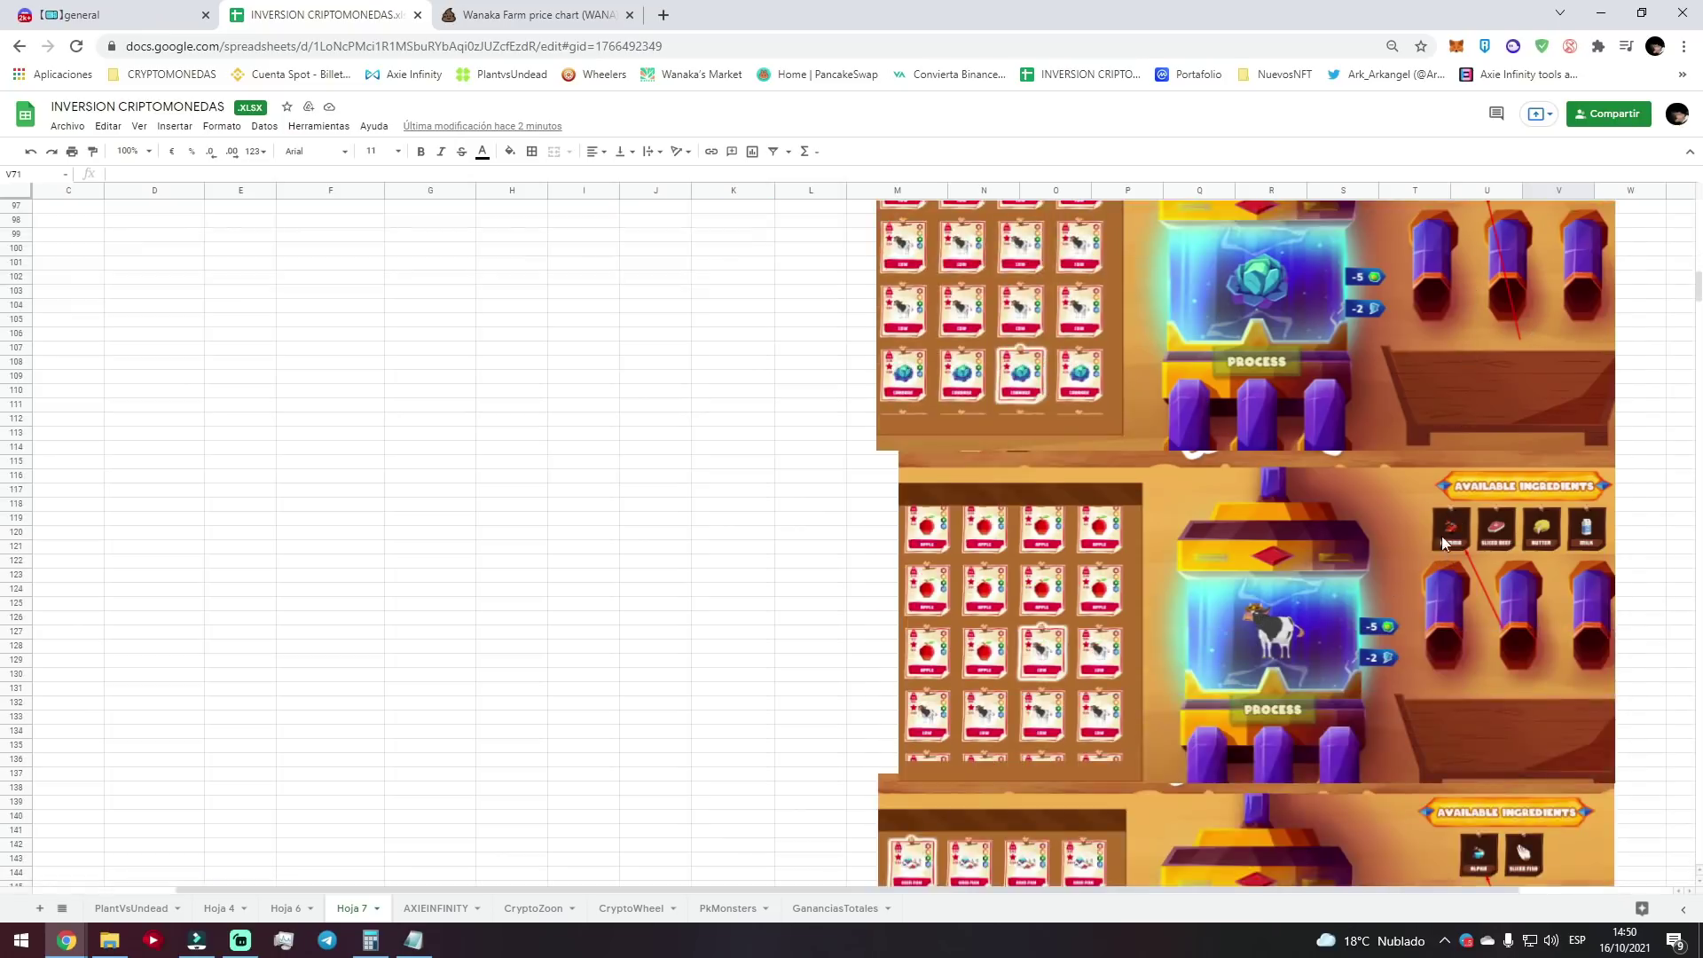
pyautogui.click(1635, 521)
pyautogui.scroll(-7, 1605, 575)
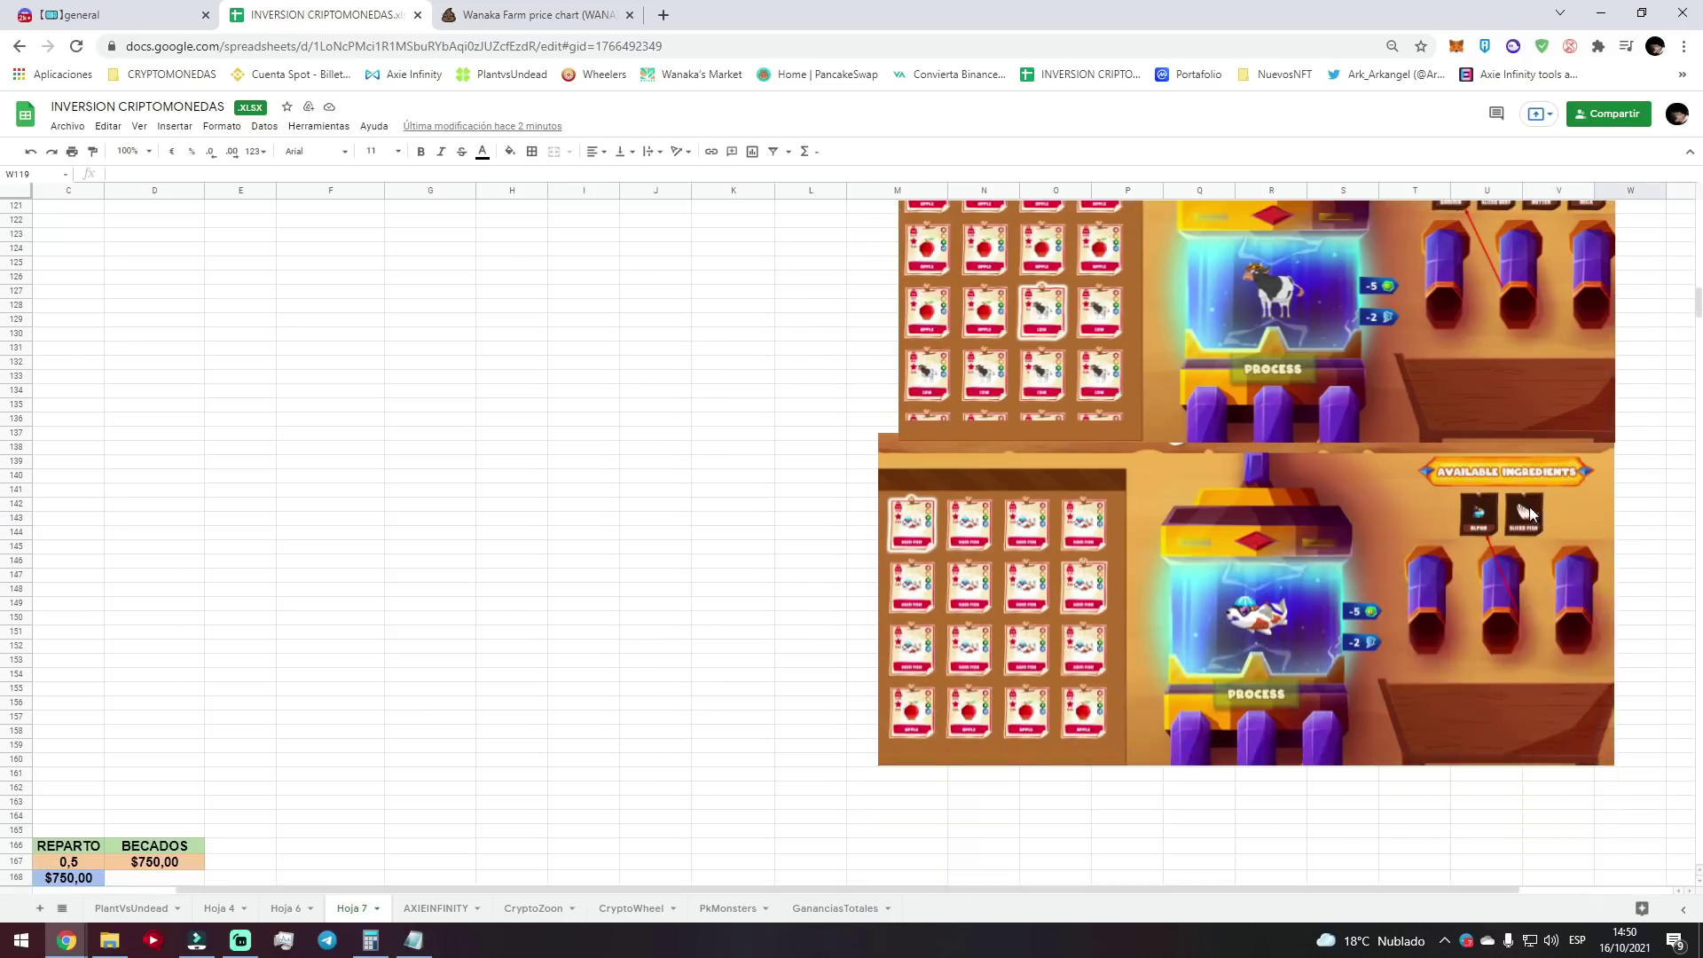
pyautogui.click(1634, 522)
# Set the LAND value above the energy table to 289, matching the level 5 spots.
pyautogui.scroll(15, 1635, 527)
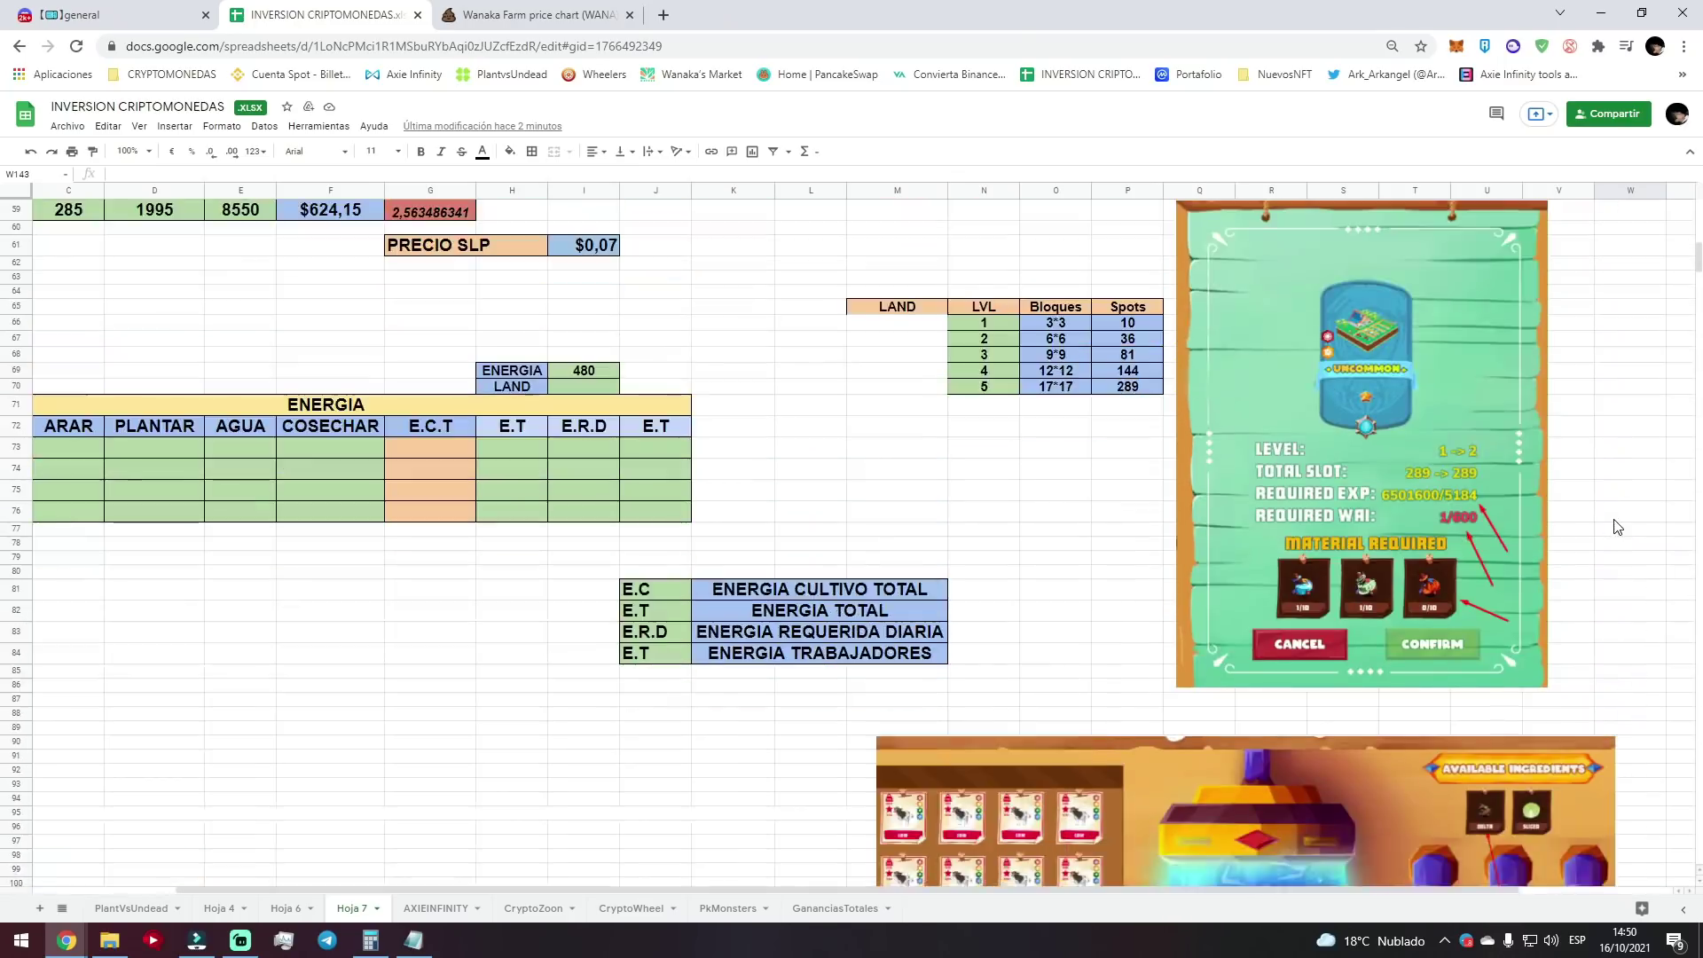
pyautogui.scroll(2, 1617, 525)
pyautogui.scroll(-1, 1552, 509)
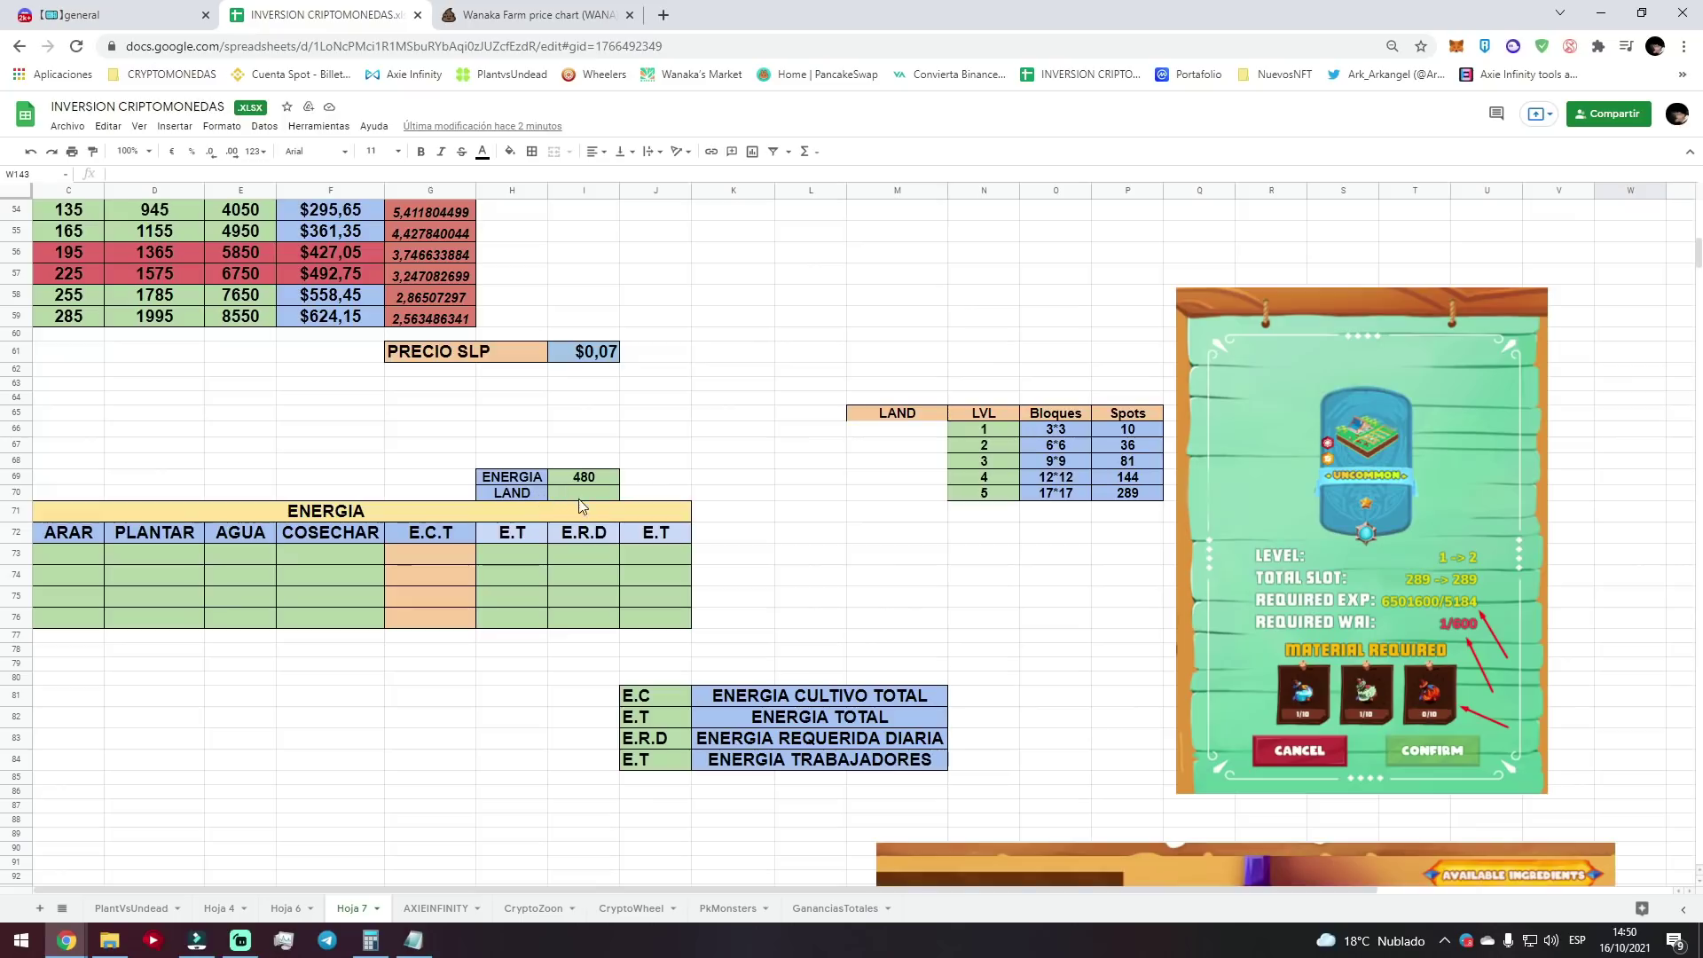
pyautogui.click(1135, 495)
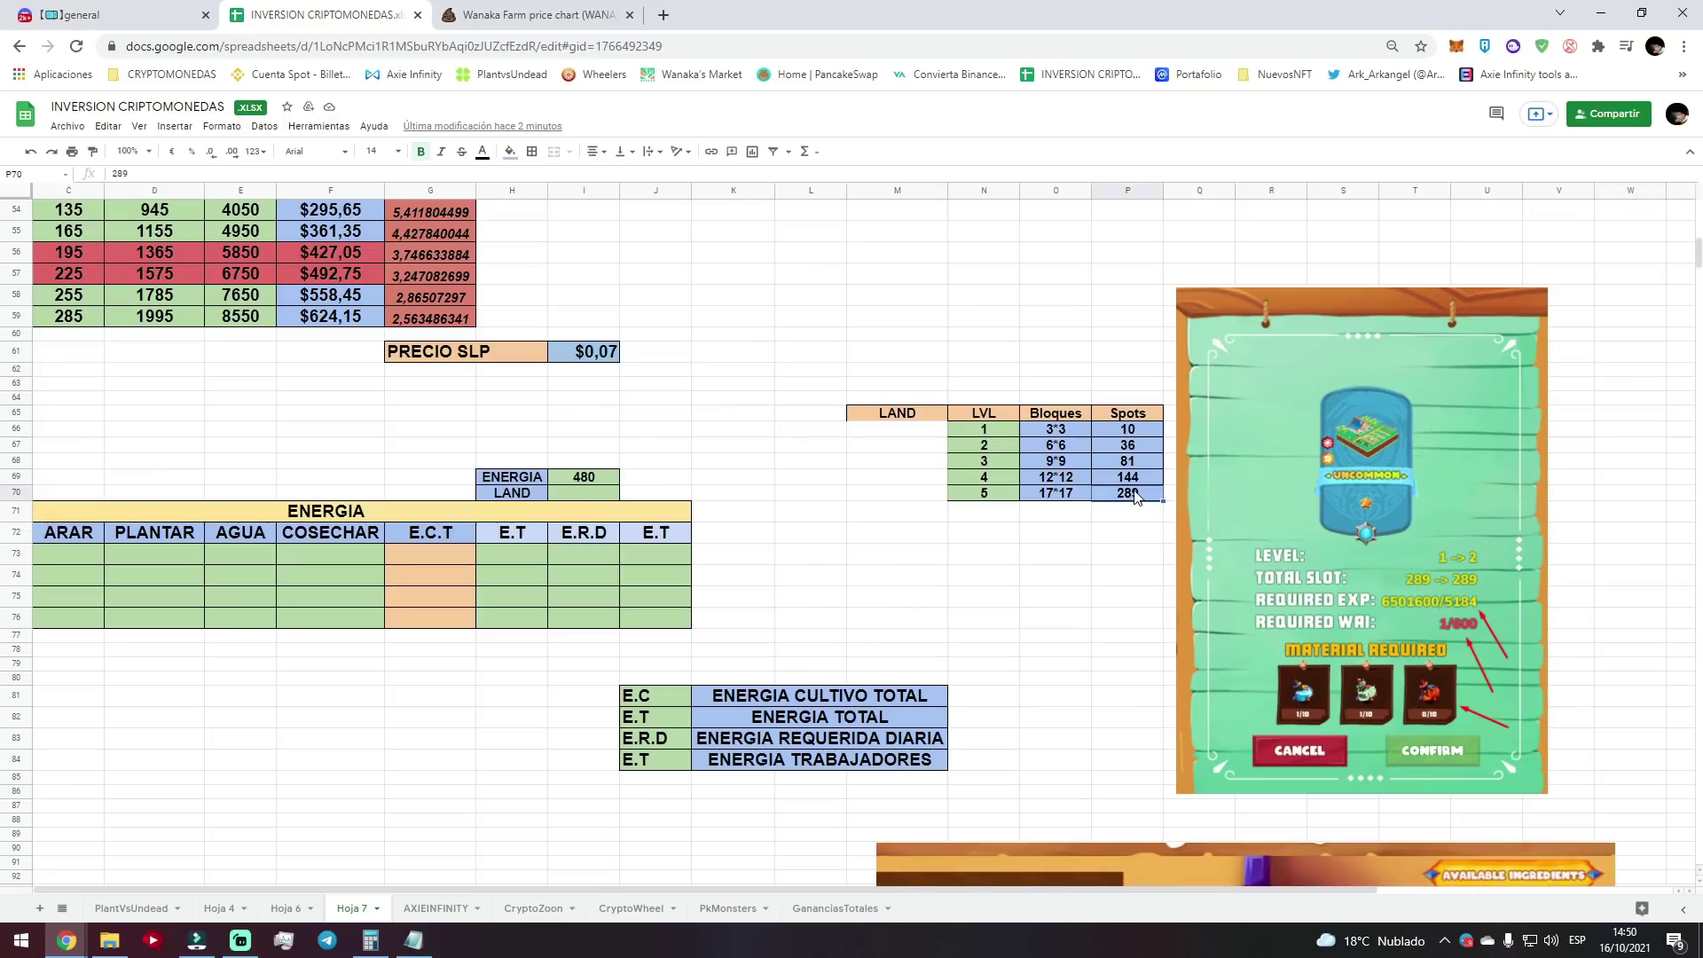
pyautogui.click(589, 494)
pyautogui.write('289')
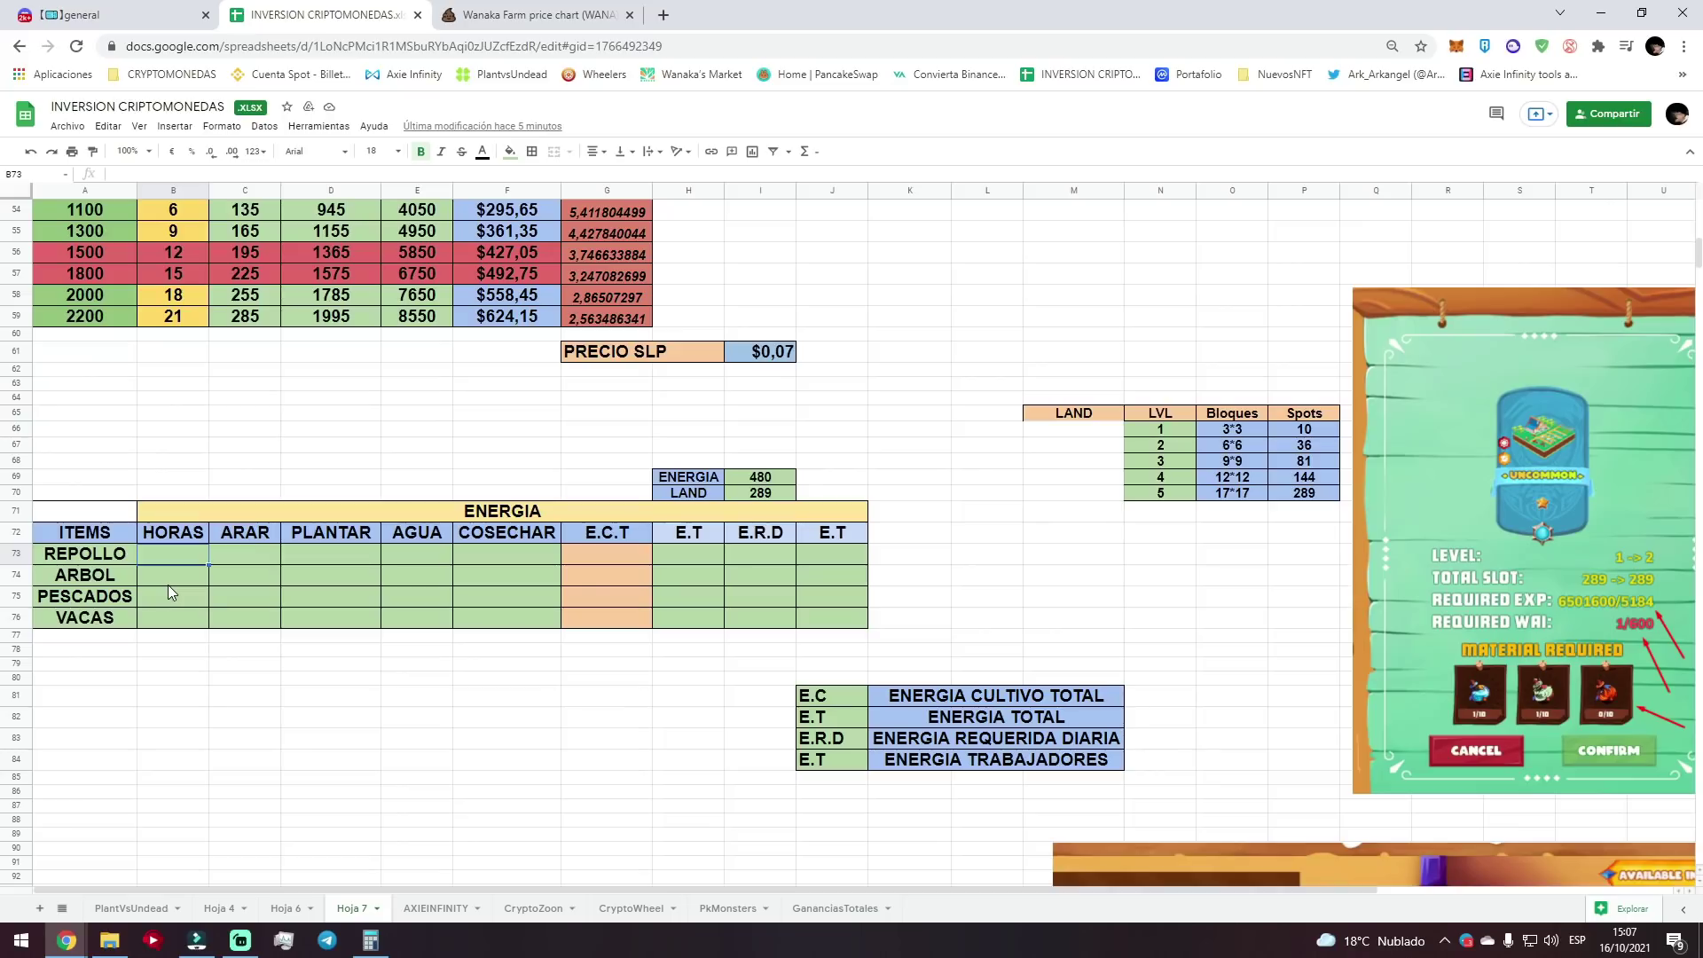
# Fill in the HORAS column with 6 for REPOLLO, 12 for ARBOL, 17 for PESCADOS and 24 for VACAS.
pyautogui.doubleClick(150, 557)
pyautogui.write('6')
pyautogui.click(172, 576)
pyautogui.write('12')
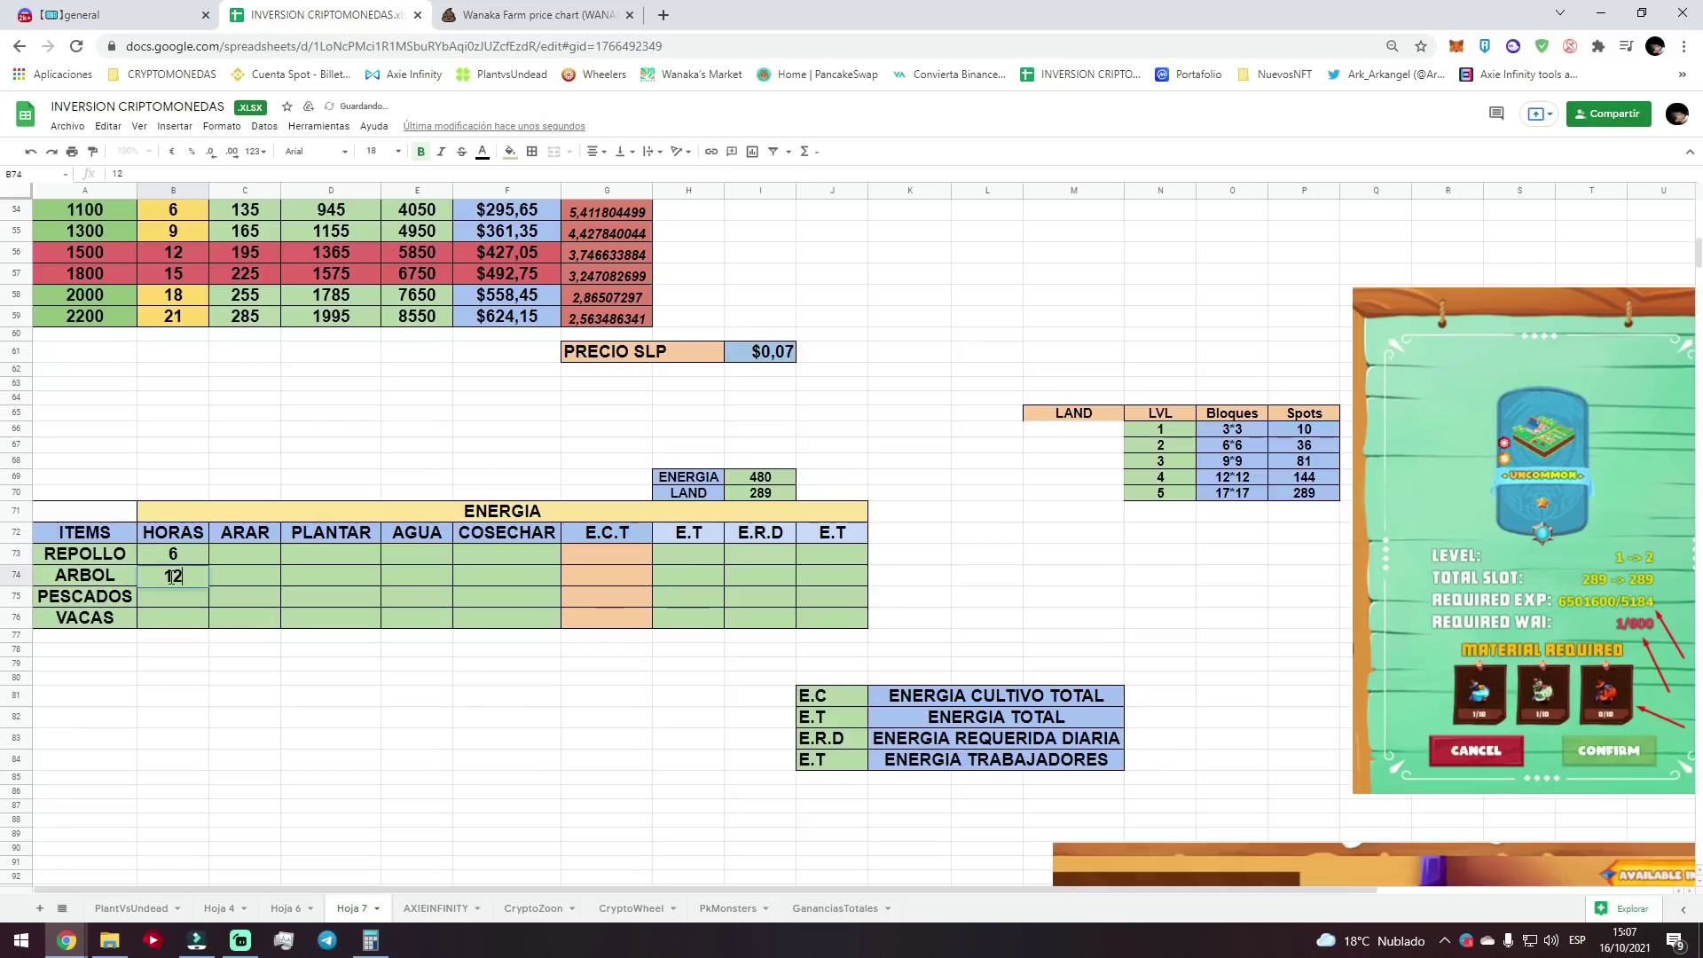
pyautogui.click(198, 598)
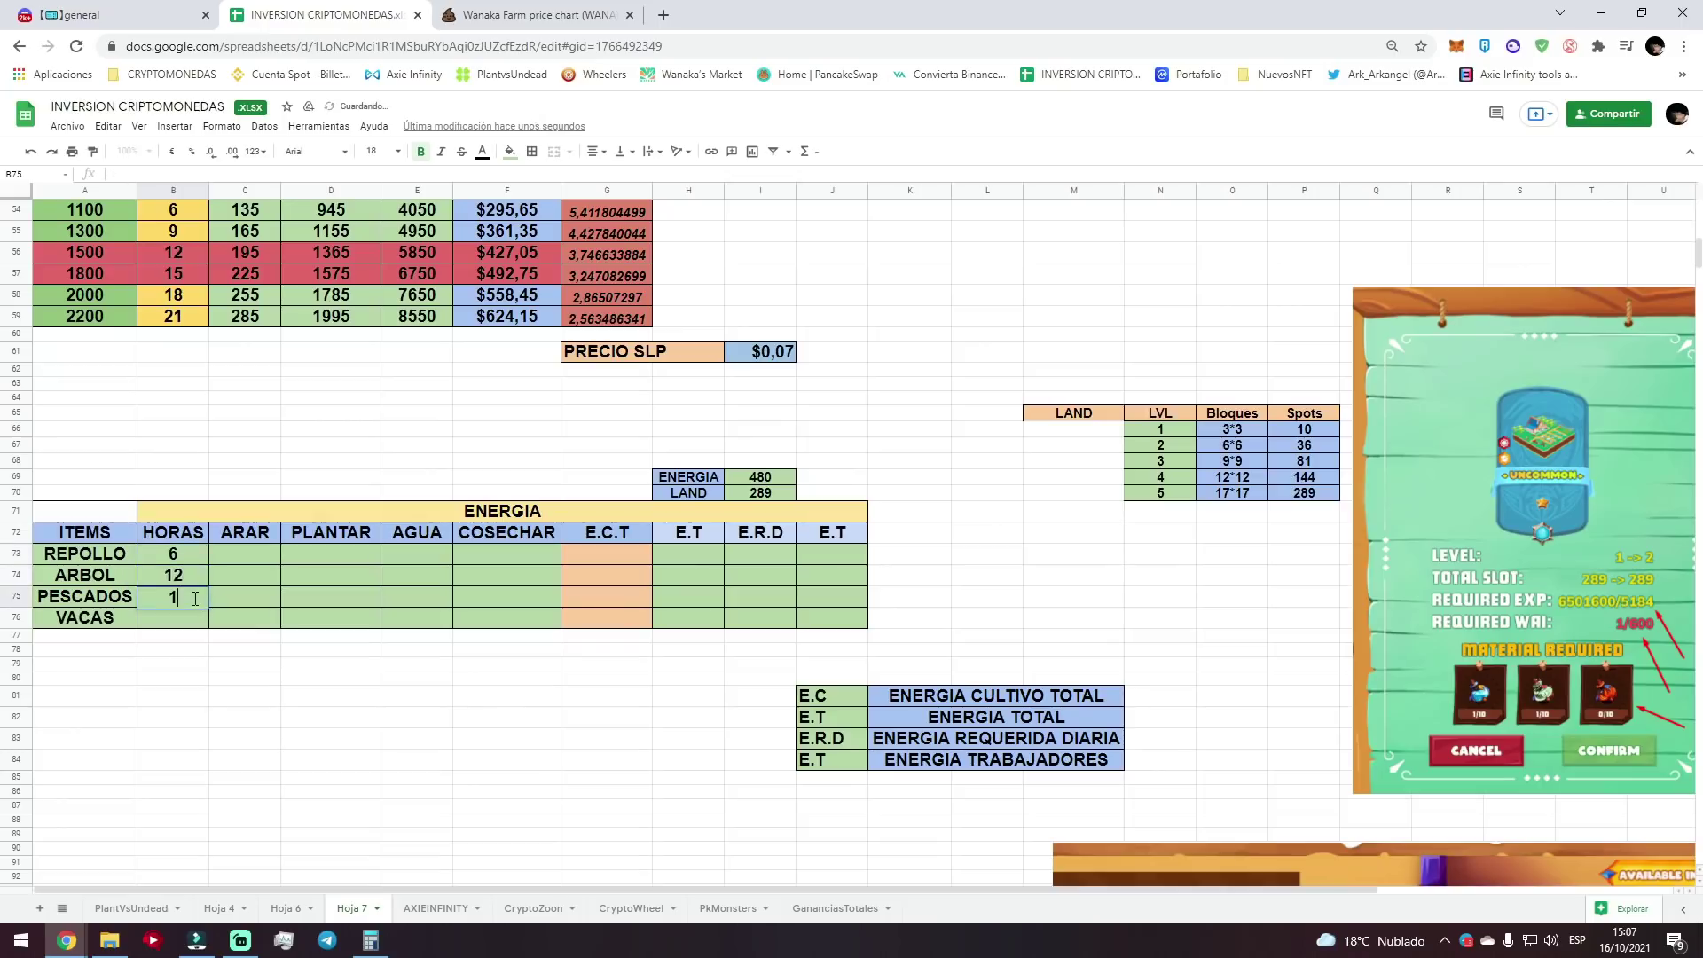
pyautogui.write('17')
pyautogui.click(171, 628)
pyautogui.write('24')
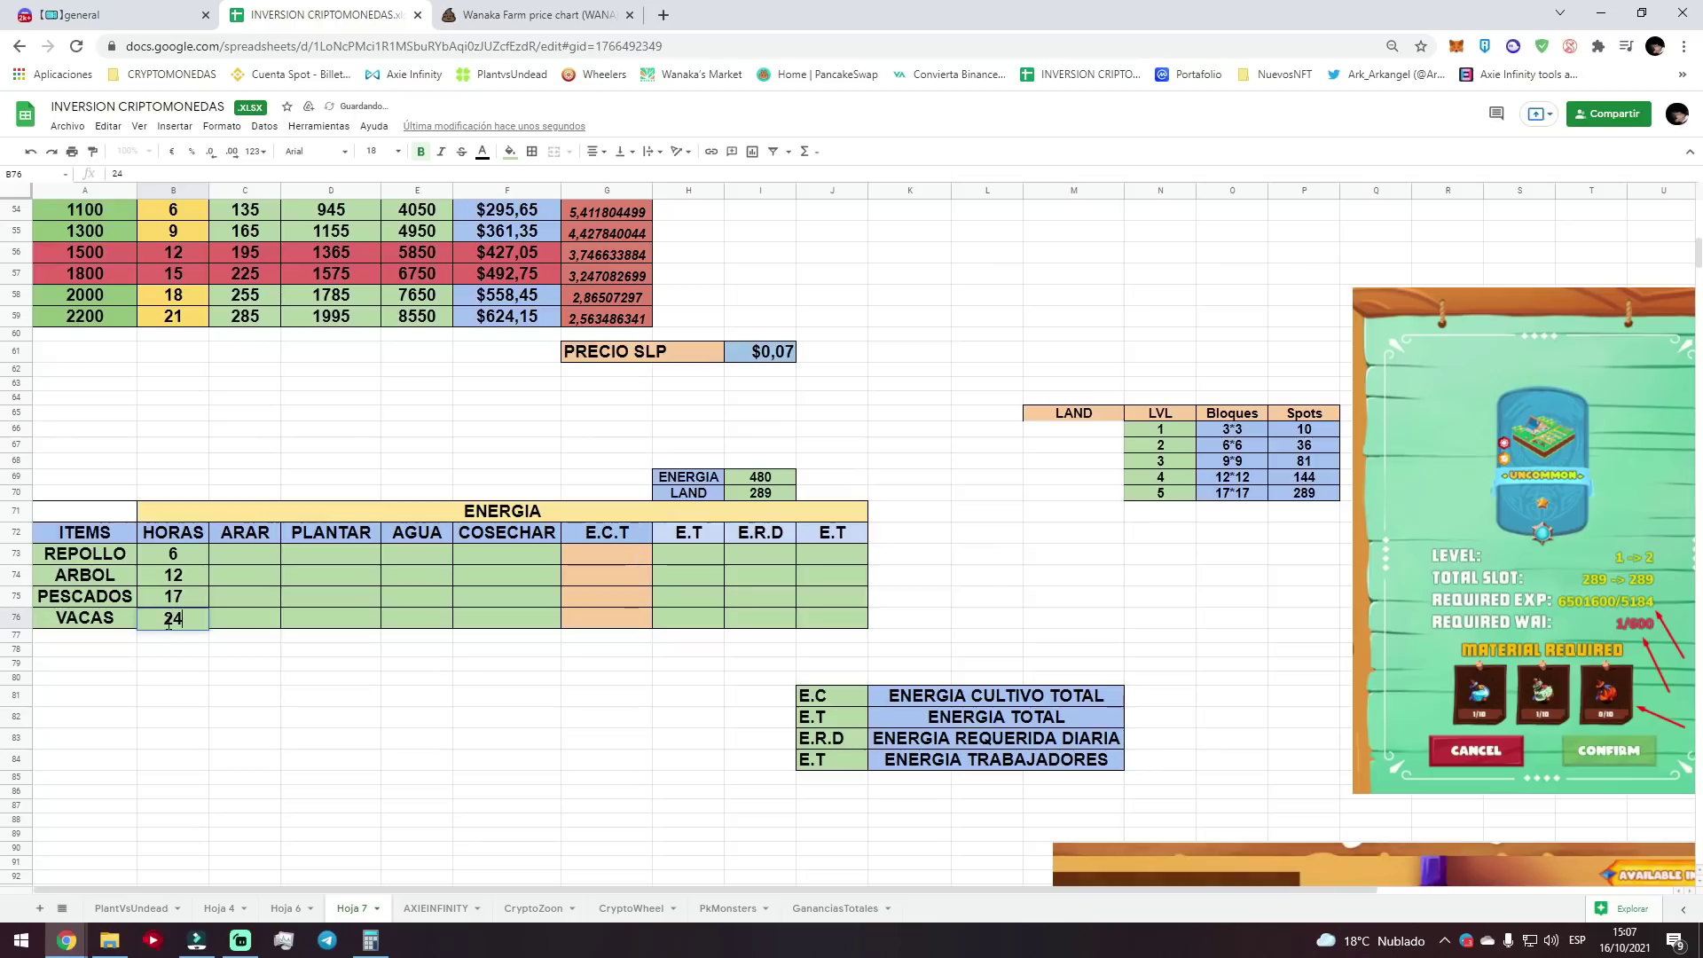
pyautogui.click(181, 654)
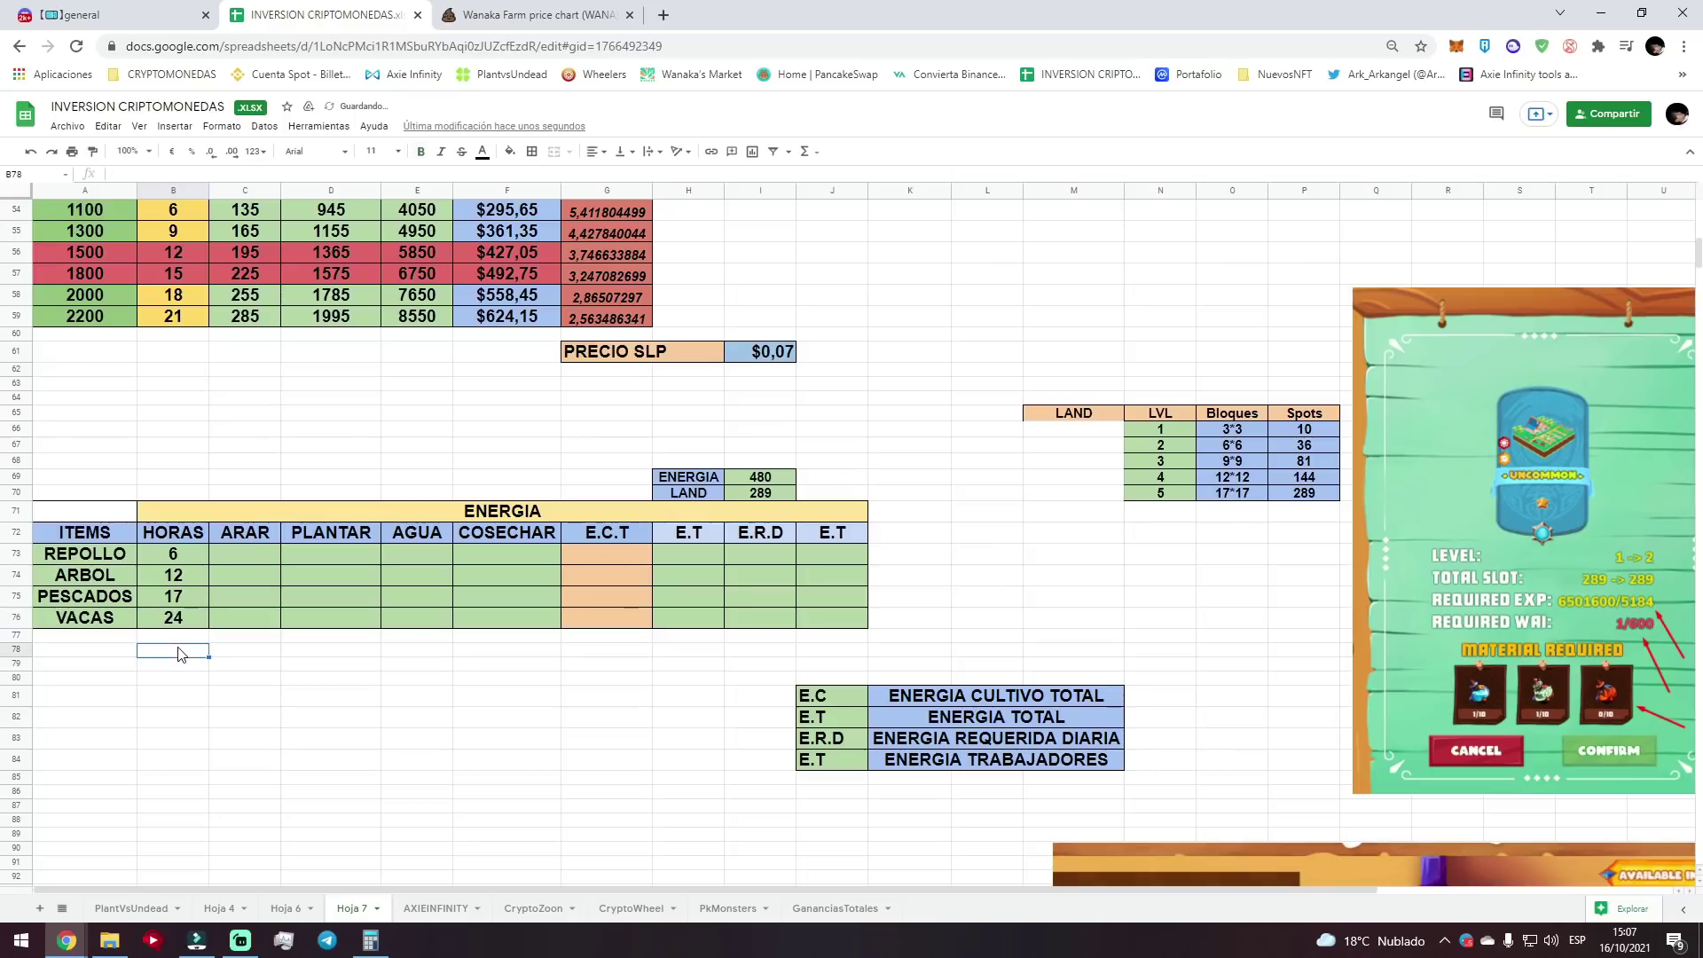
# Fill in the ARAR column with 1 for REPOLLO and a dash for ARBOL, PESCADOS and VACAS.
pyautogui.click(258, 553)
pyautogui.write('1')
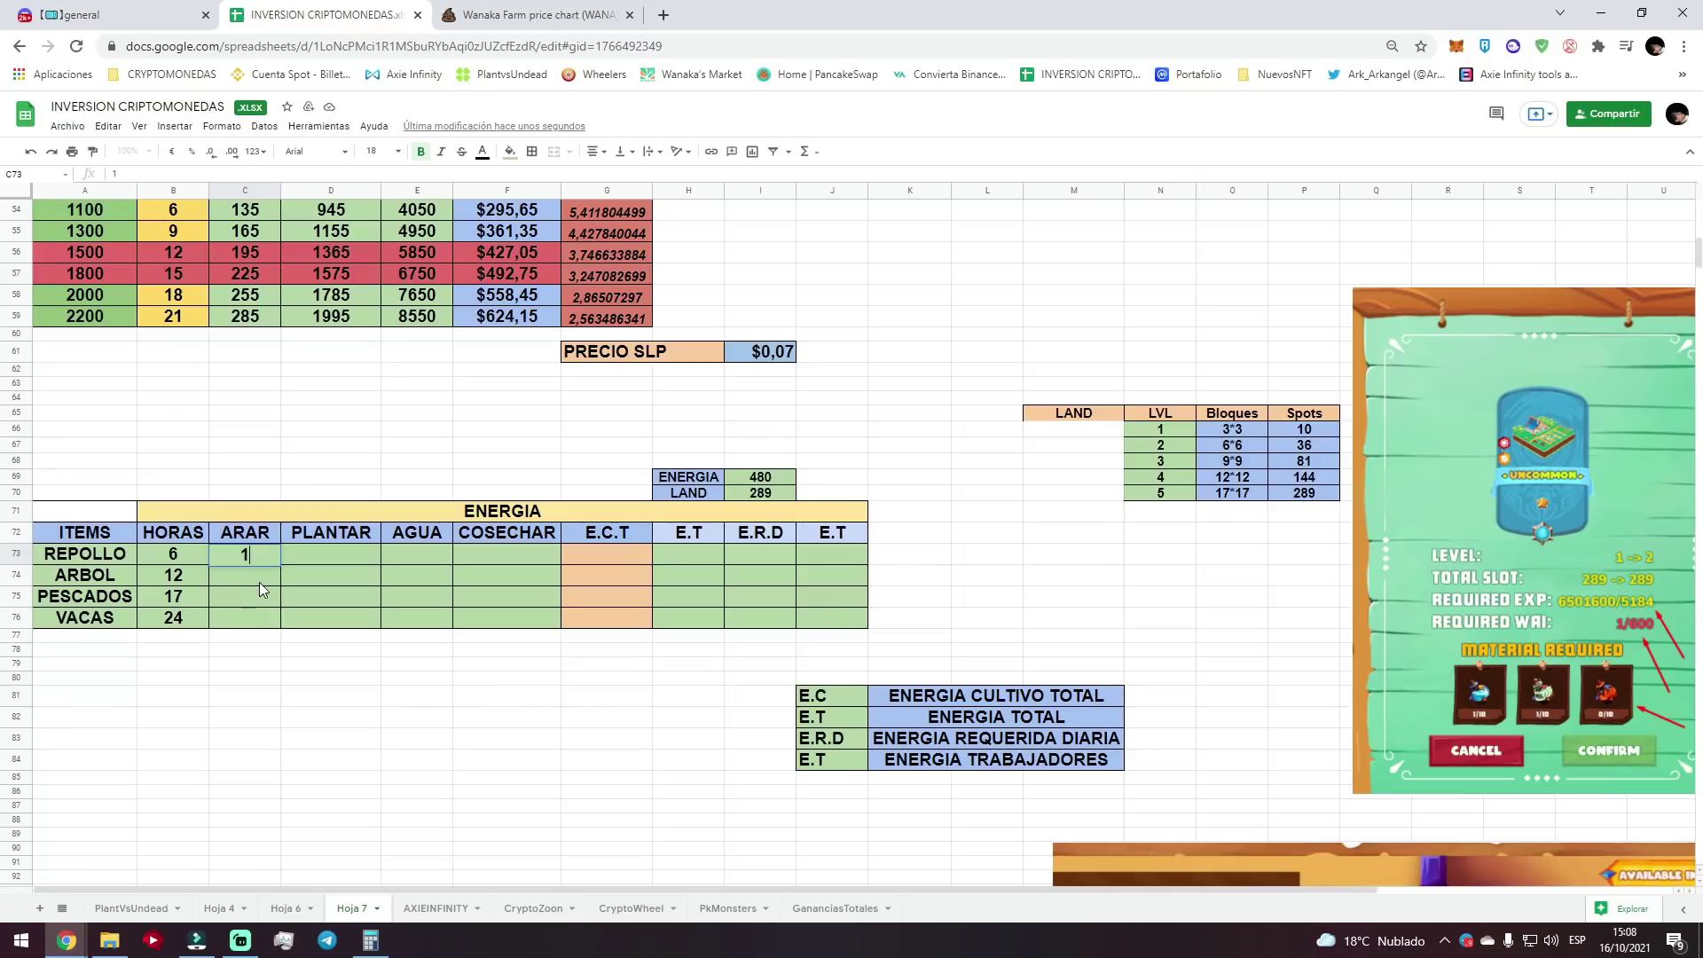
pyautogui.doubleClick(257, 577)
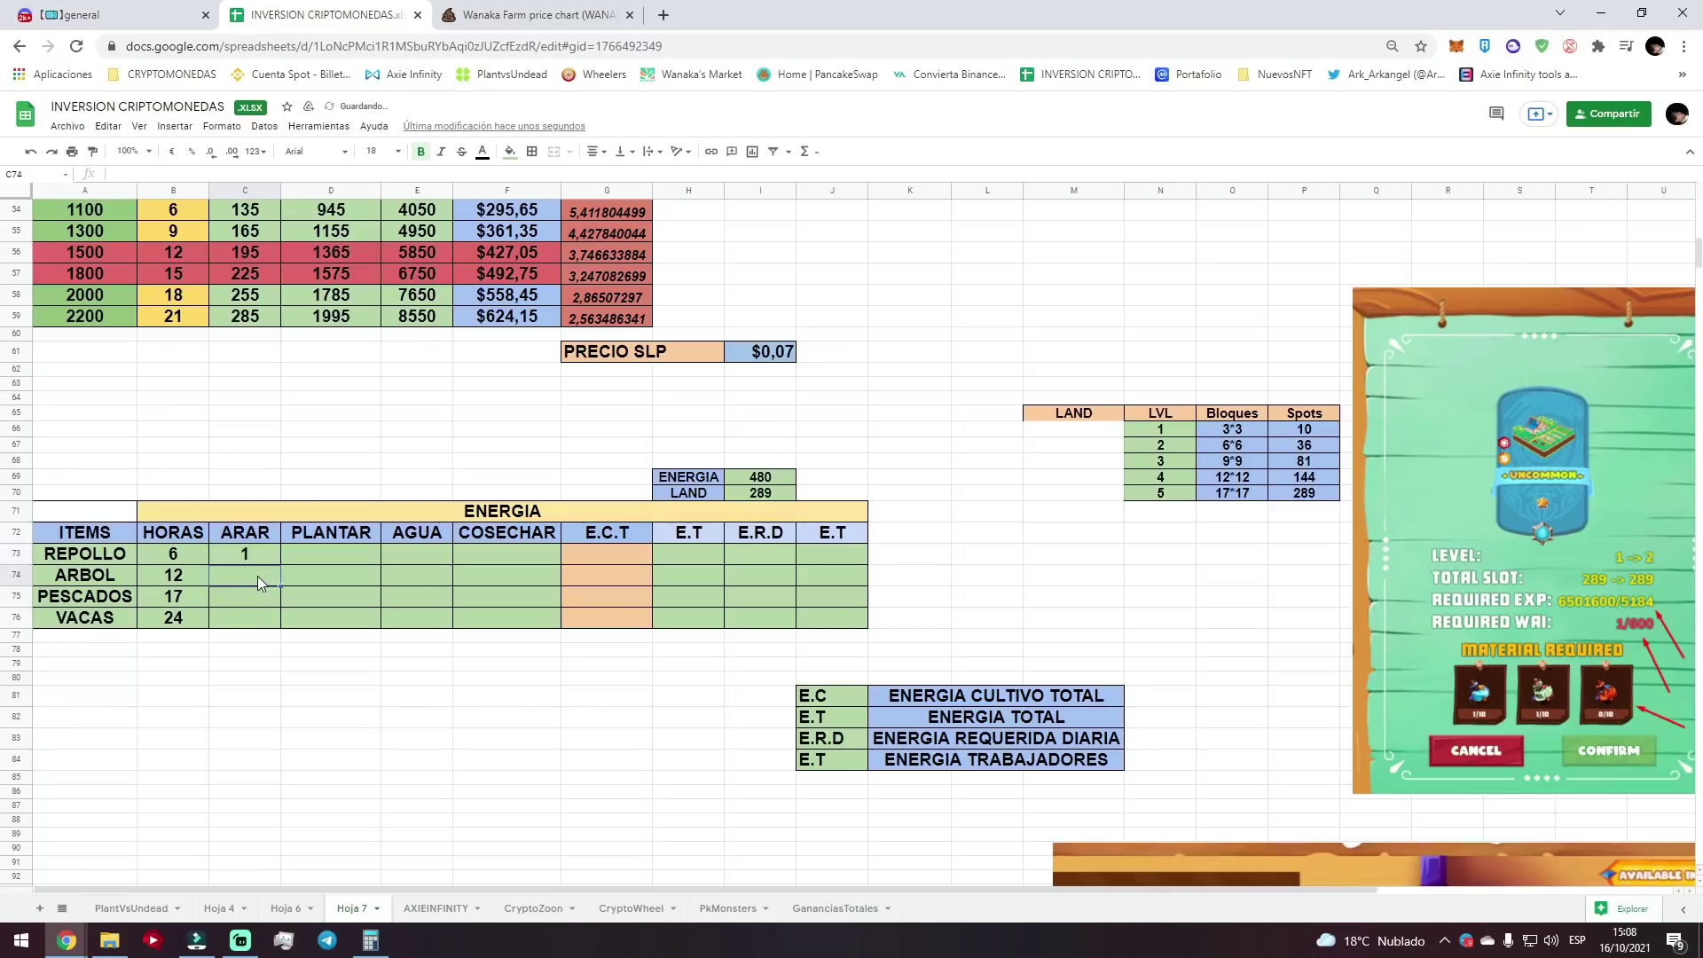
pyautogui.doubleClick(259, 596)
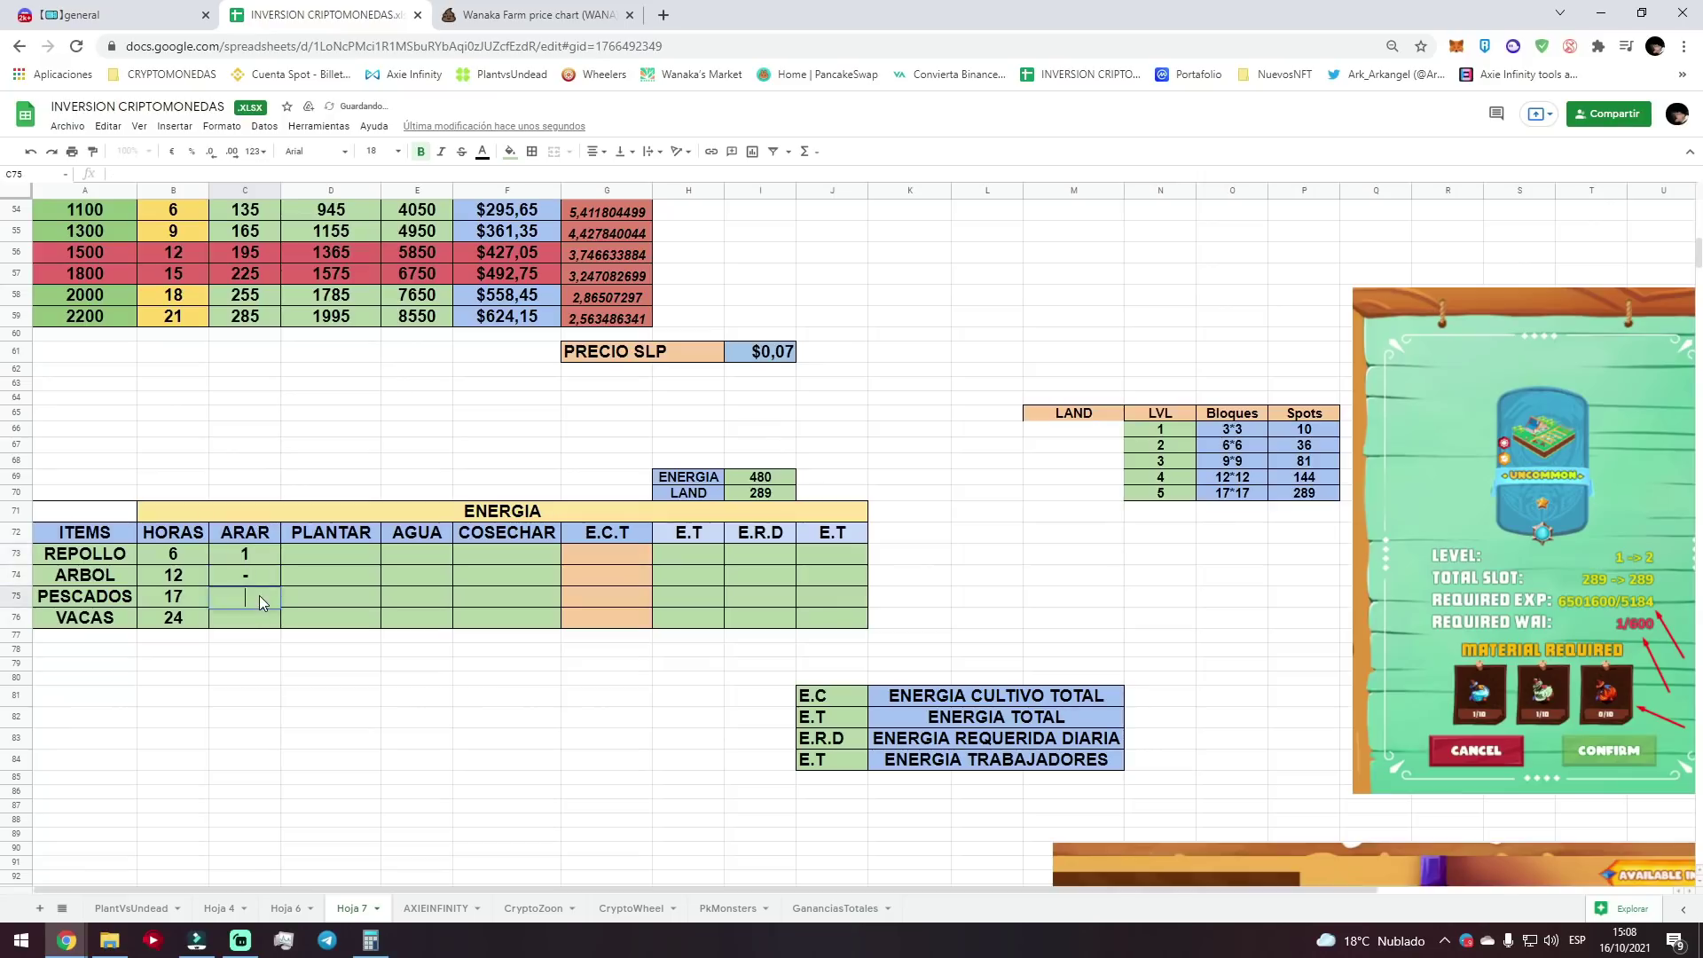
pyautogui.write('-')
pyautogui.doubleClick(260, 625)
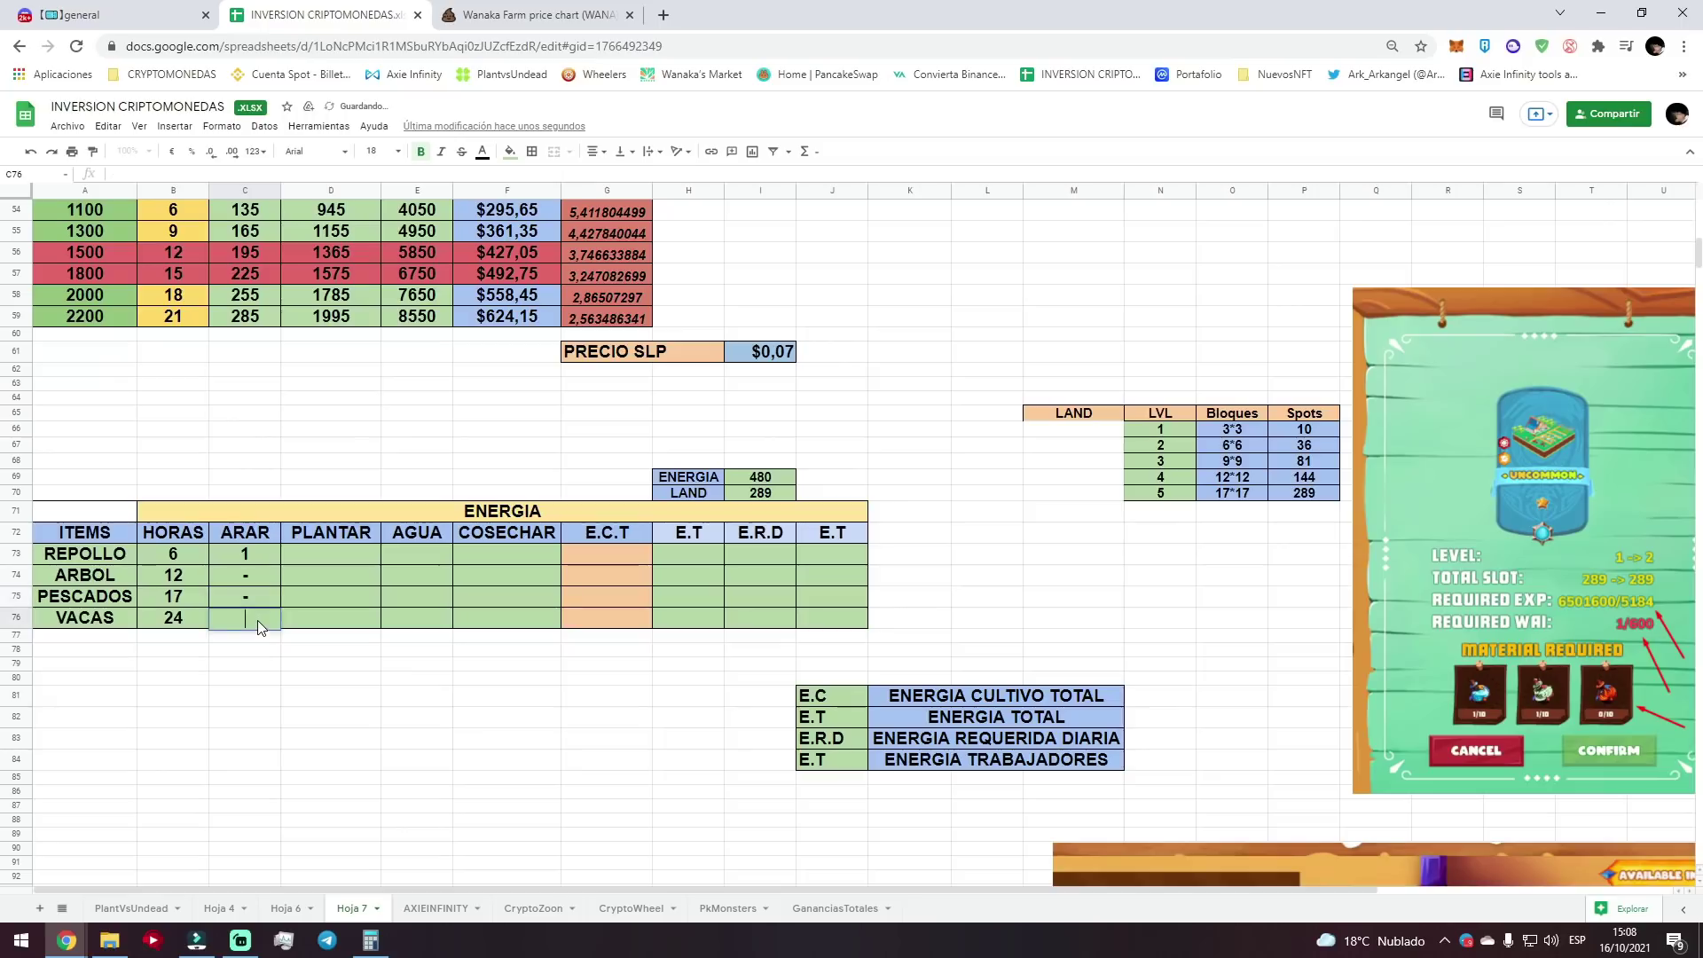
pyautogui.write('-')
# Fill in the PLANTAR column with 1 for all four items, from REPOLLO to VACAS.
pyautogui.click(321, 554)
pyautogui.write('1')
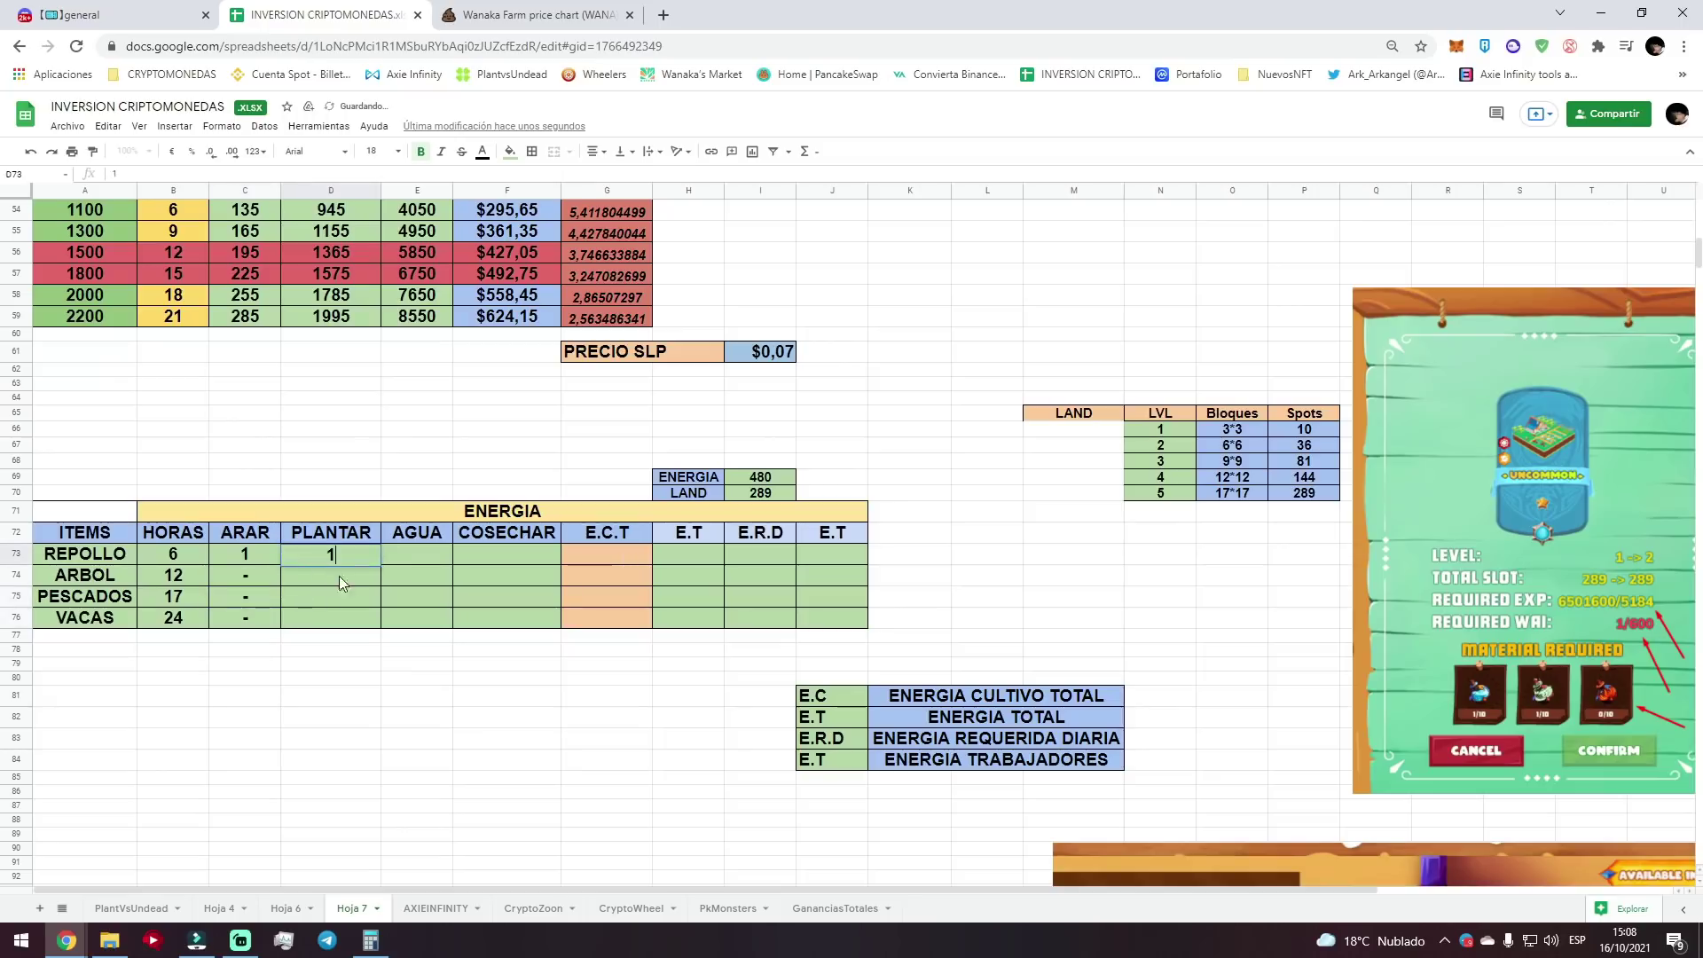
pyautogui.click(362, 578)
pyautogui.write('1')
pyautogui.click(355, 594)
pyautogui.write('1')
pyautogui.click(354, 615)
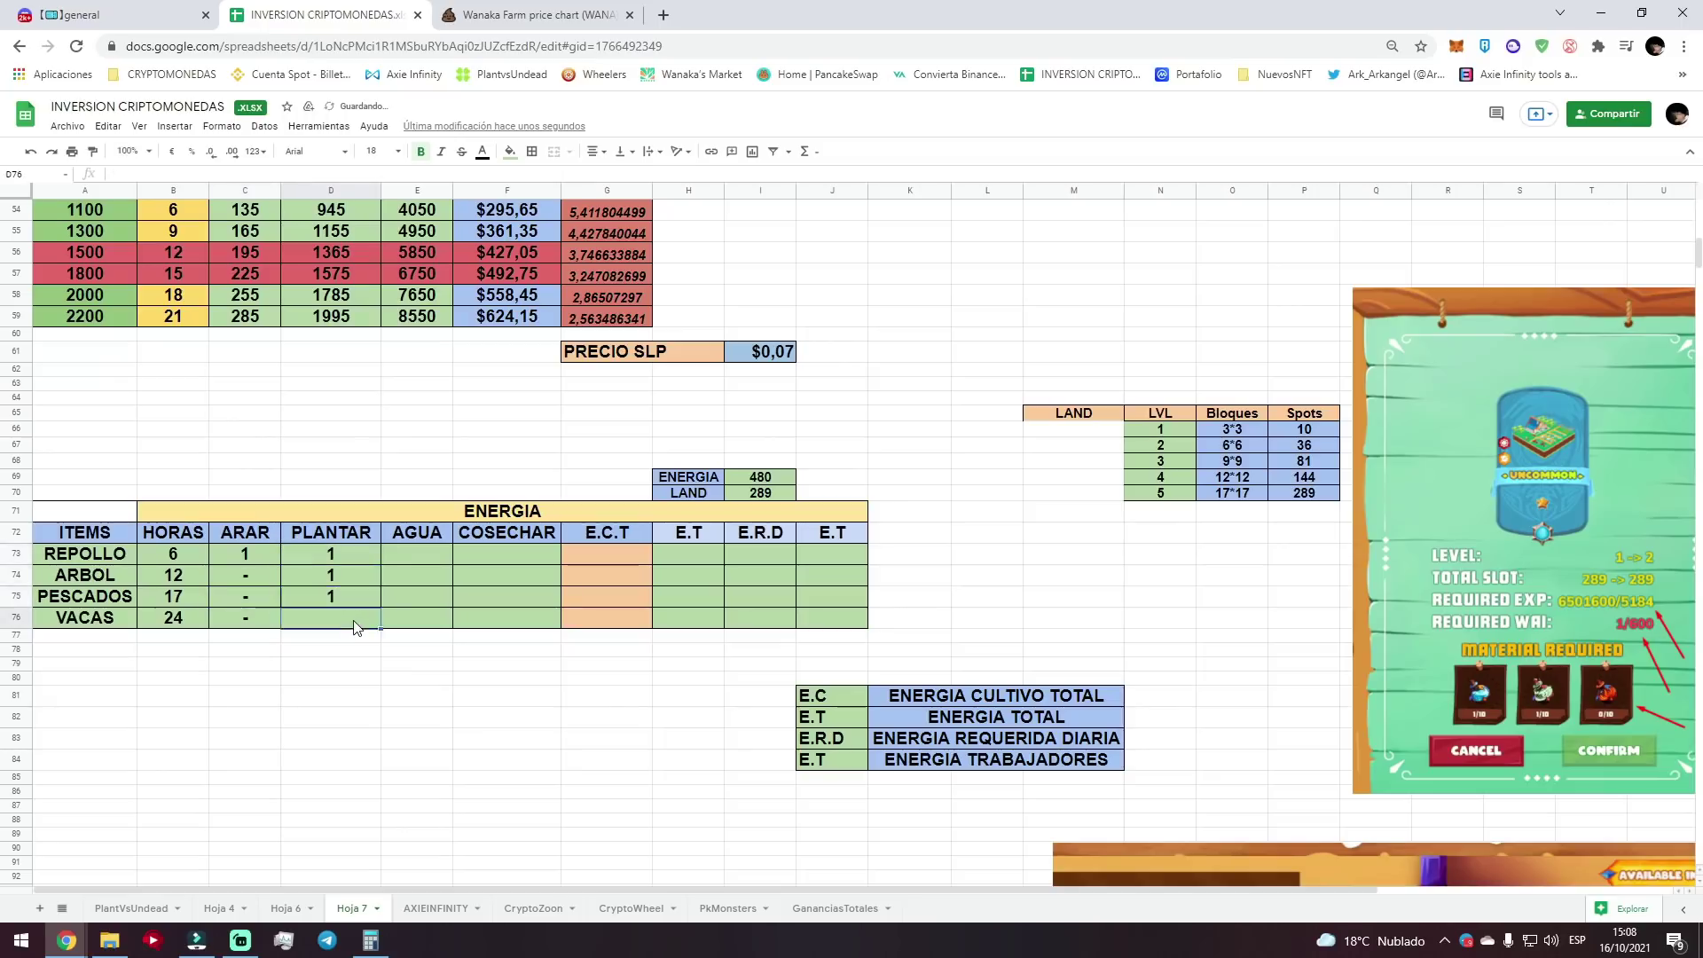
pyautogui.write('1')
# Fill in the AGUA column with 3 for REPOLLO, 4 for ARBOL, 4 for PESCADOS and 5 for VACAS.
pyautogui.click(429, 557)
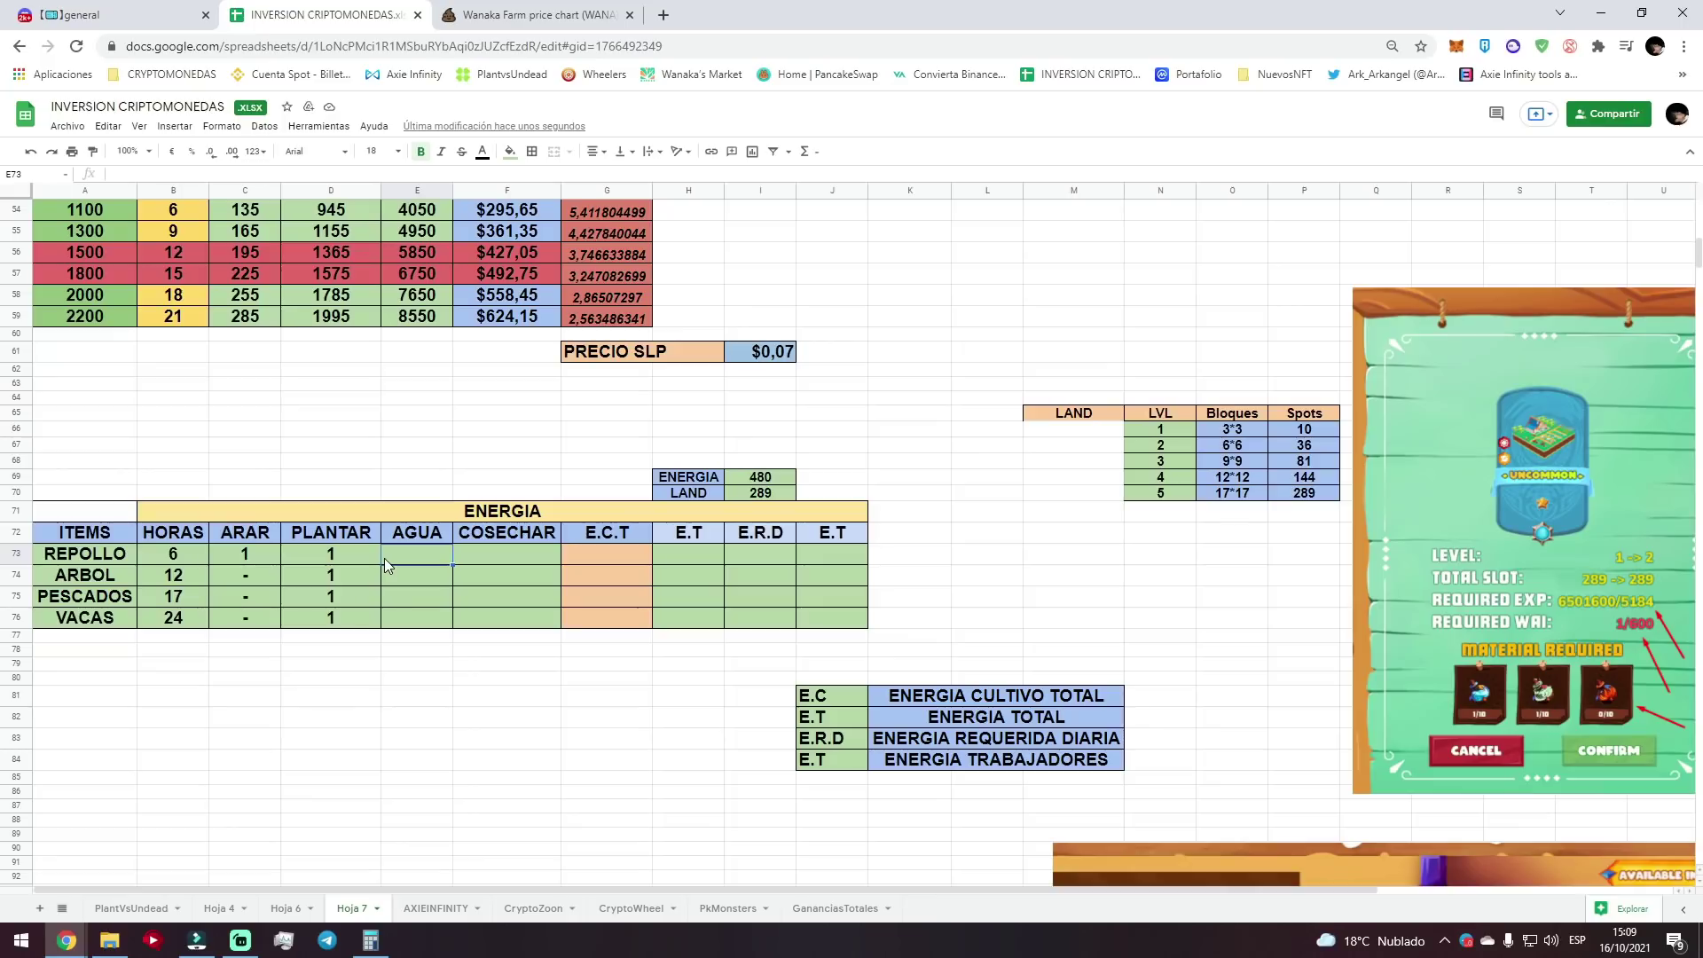
pyautogui.write('3')
pyautogui.click(429, 573)
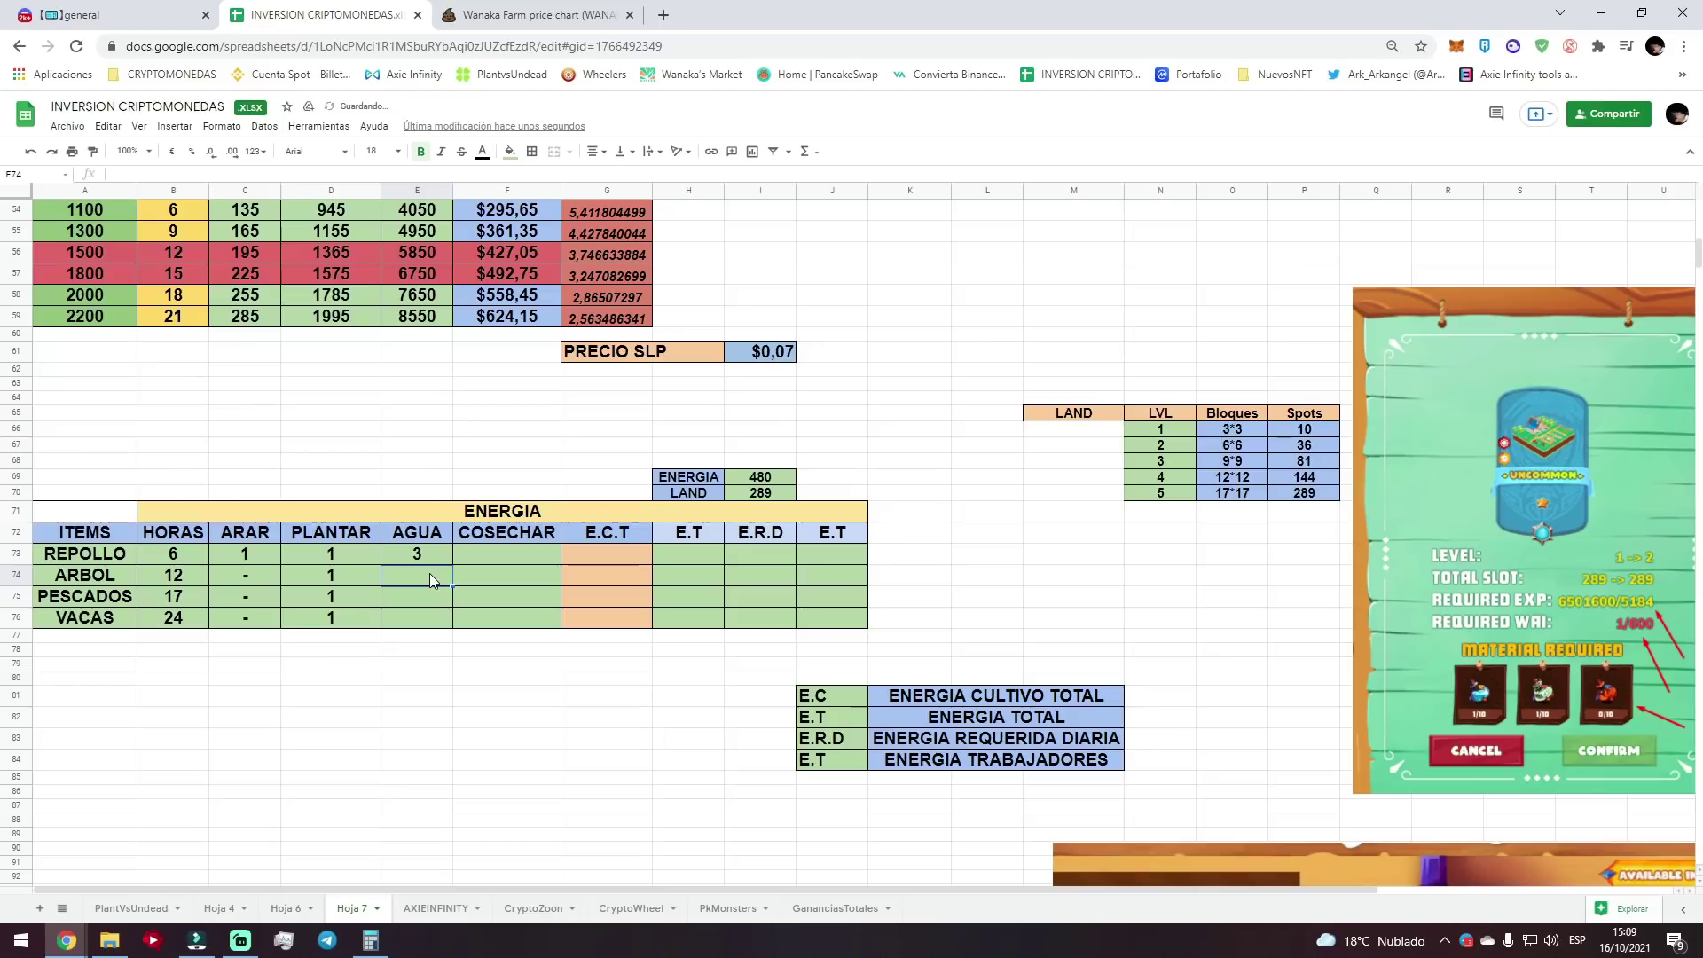
pyautogui.write('4')
pyautogui.click(418, 598)
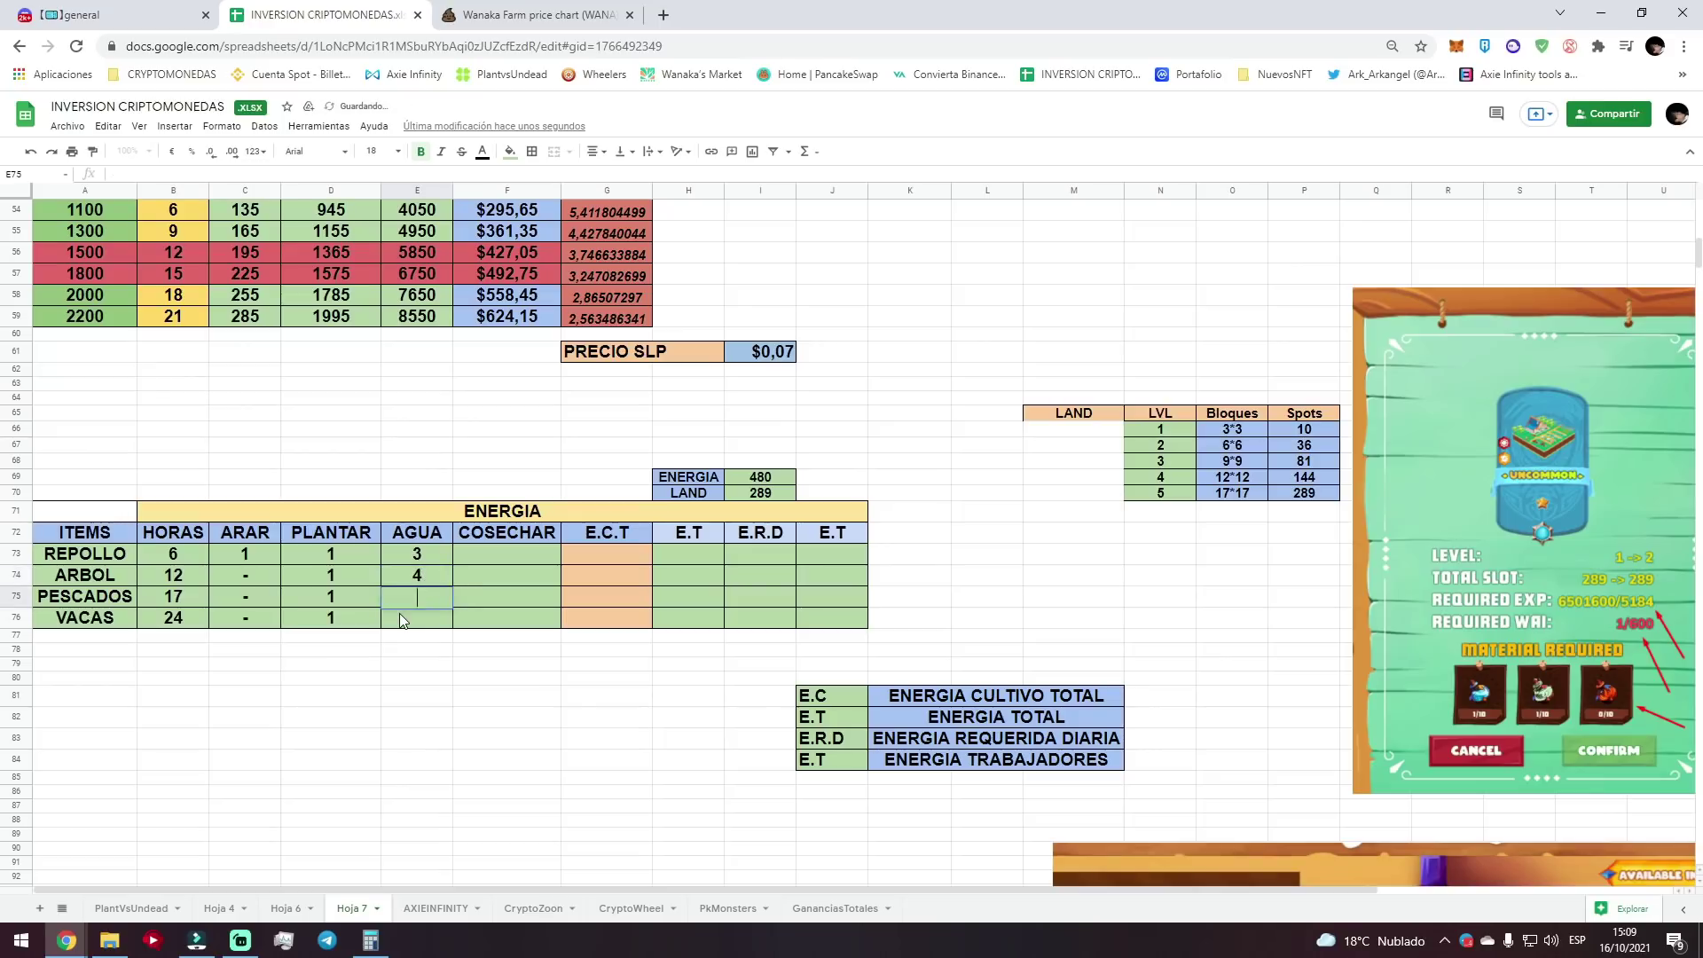
pyautogui.write('4')
pyautogui.click(414, 623)
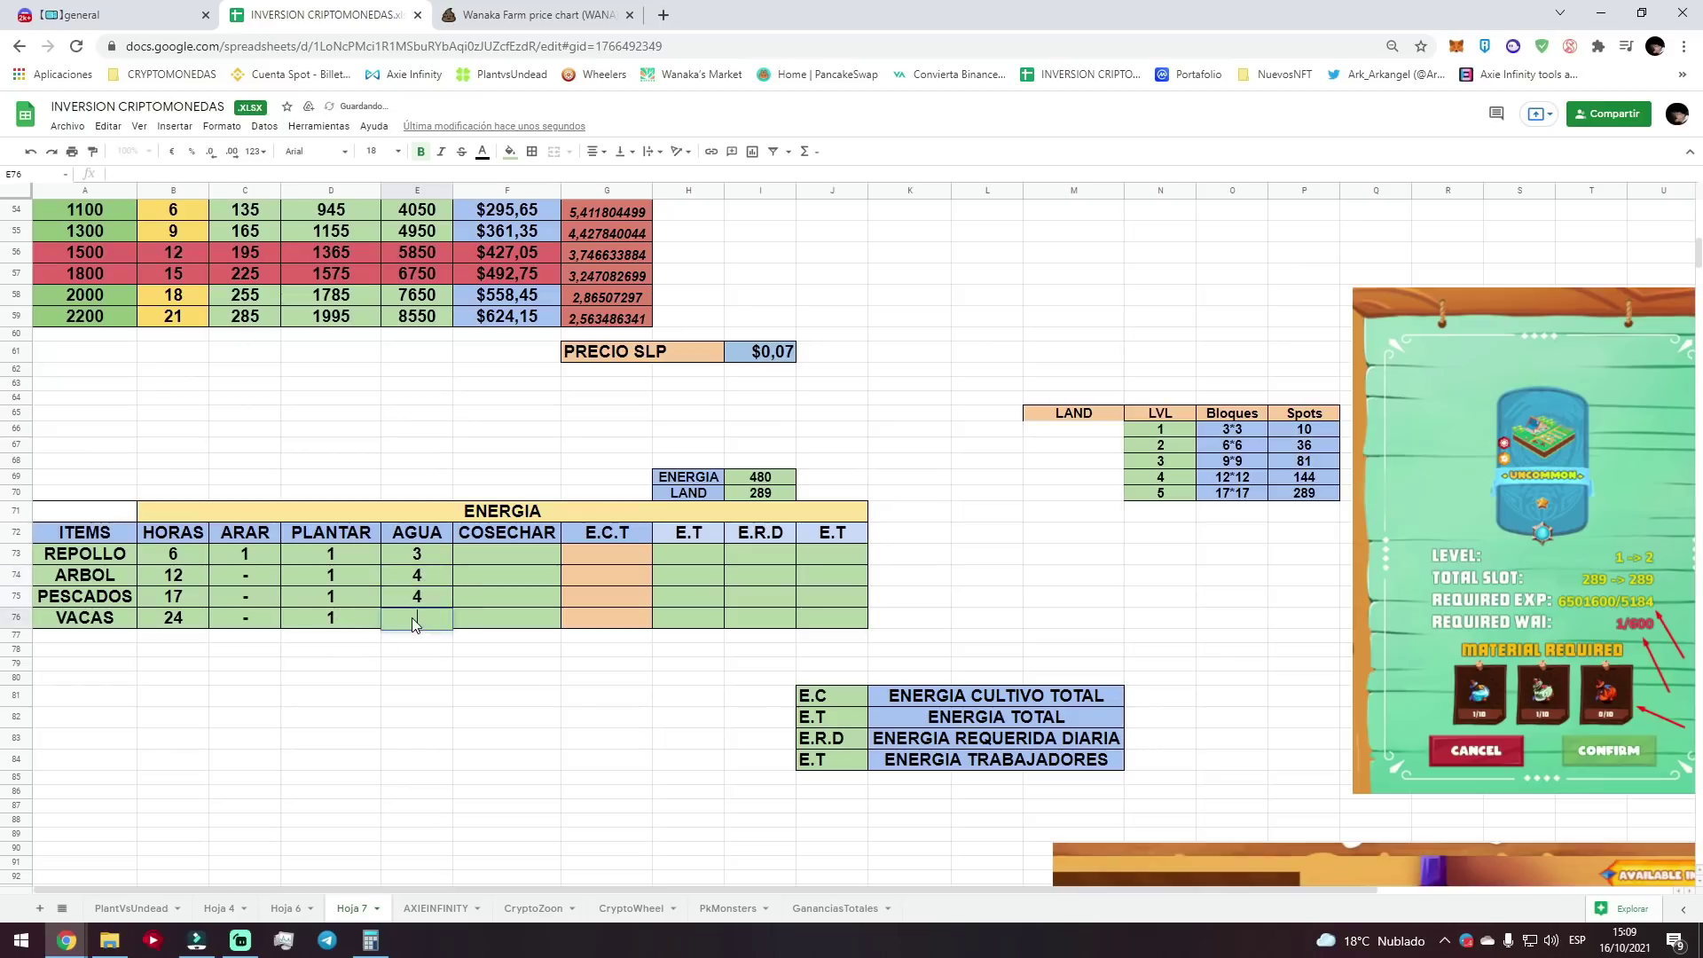
pyautogui.write('5')
pyautogui.click(429, 652)
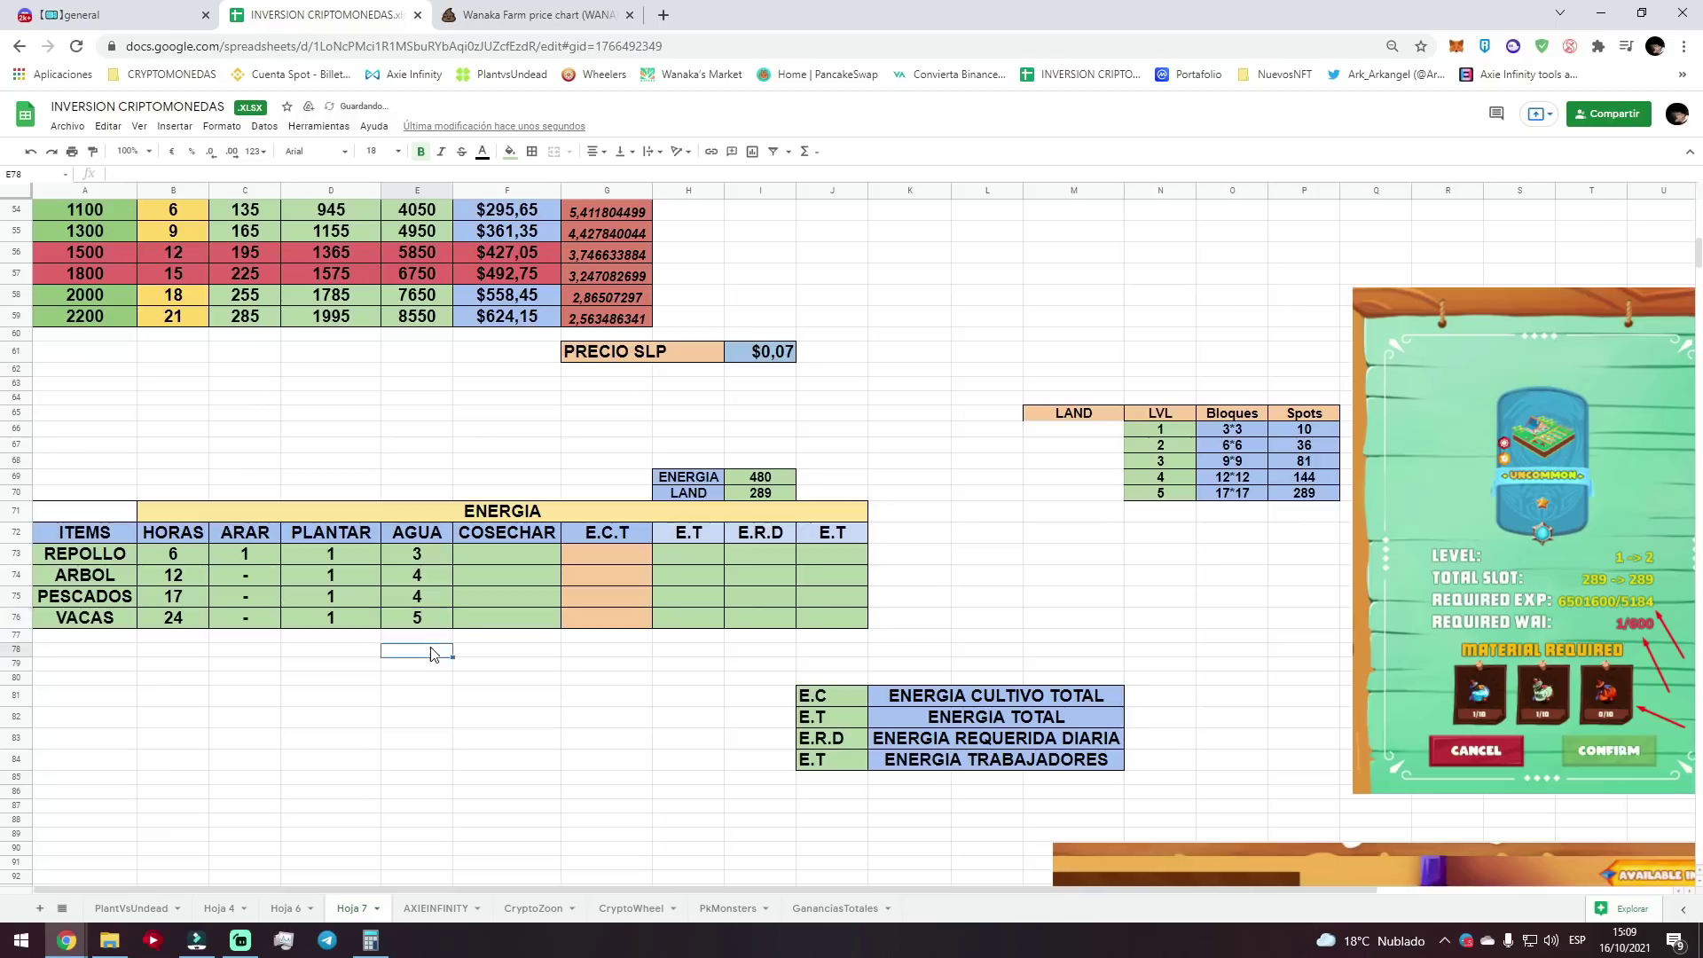
# Fill in the COSECHAR column with 1 for all four items, from REPOLLO to VACAS.
pyautogui.click(506, 558)
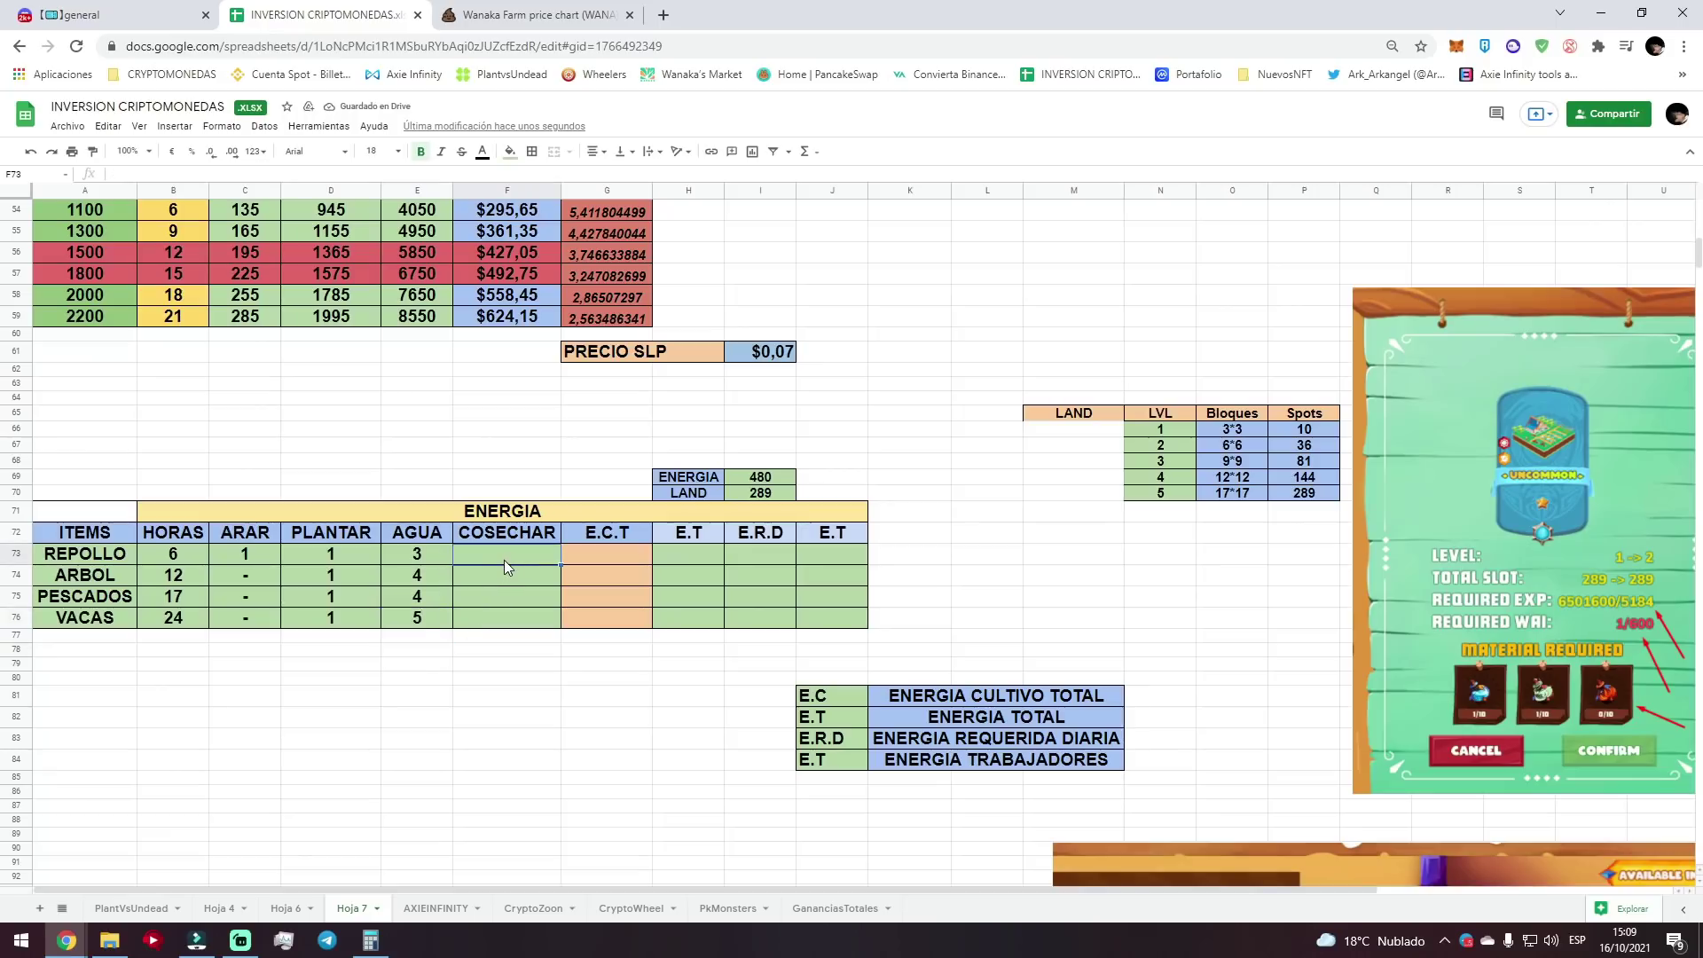
pyautogui.write('1')
pyautogui.click(518, 572)
pyautogui.write('1')
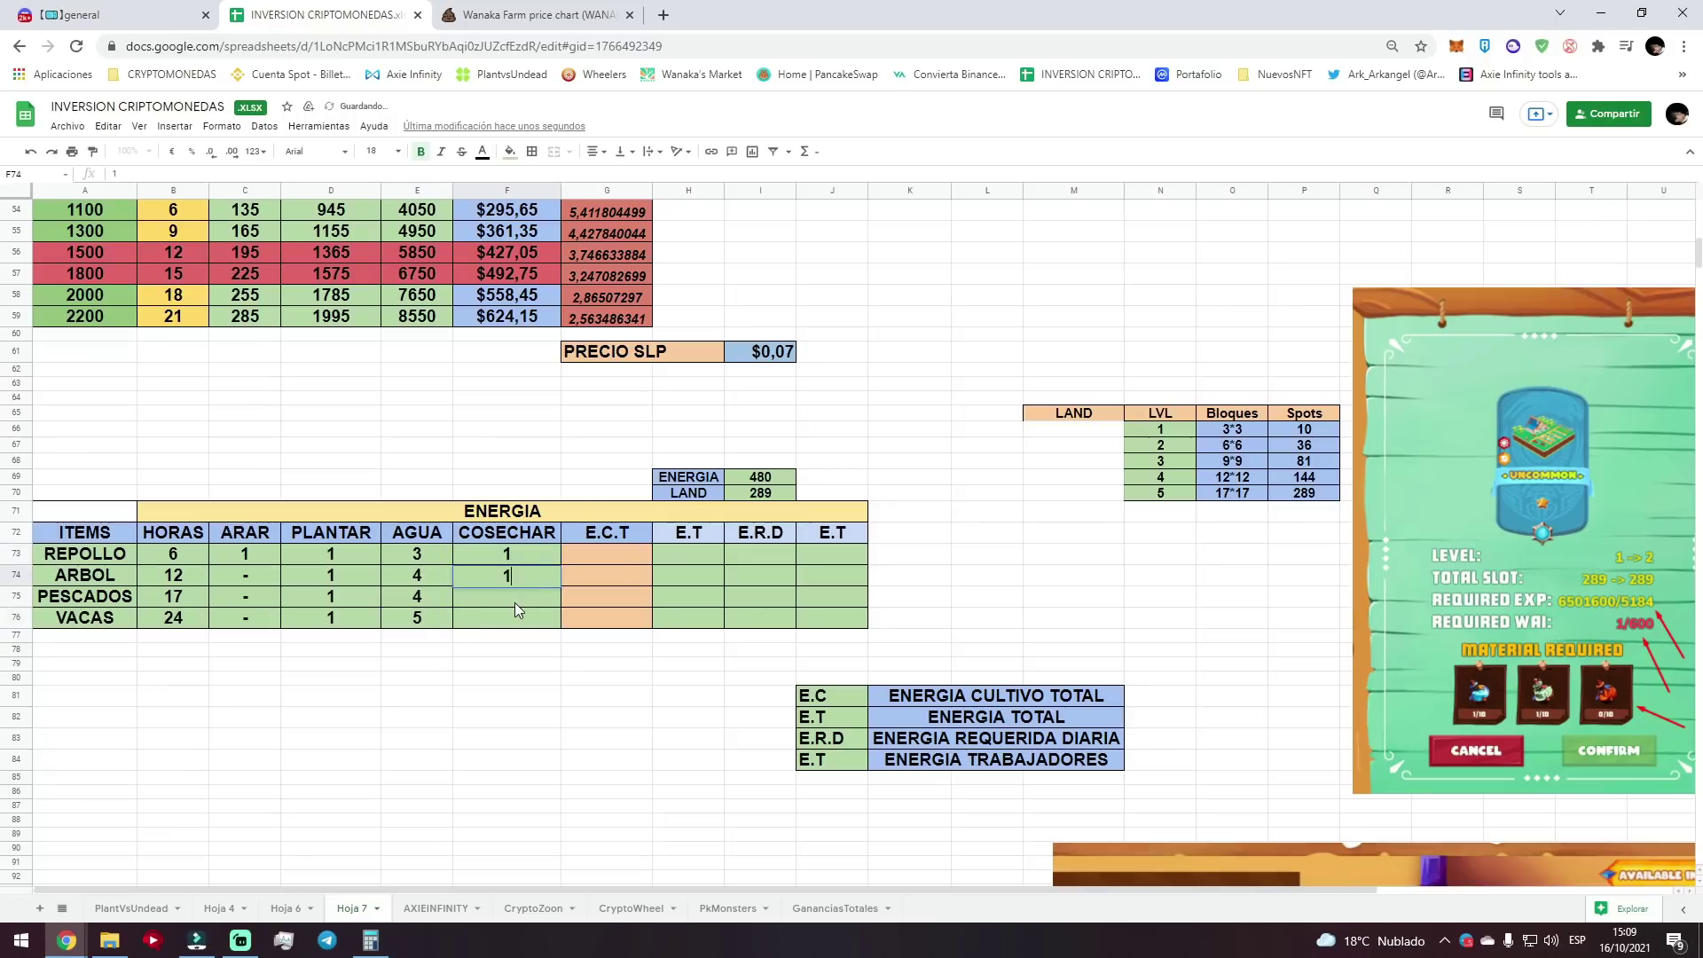
pyautogui.click(515, 603)
pyautogui.write('1')
pyautogui.click(514, 610)
pyautogui.write('1')
# Fill in the E.C.T column with 6 for REPOLLO, ARBOL and PESCADOS, and 7 for VACAS.
pyautogui.click(609, 568)
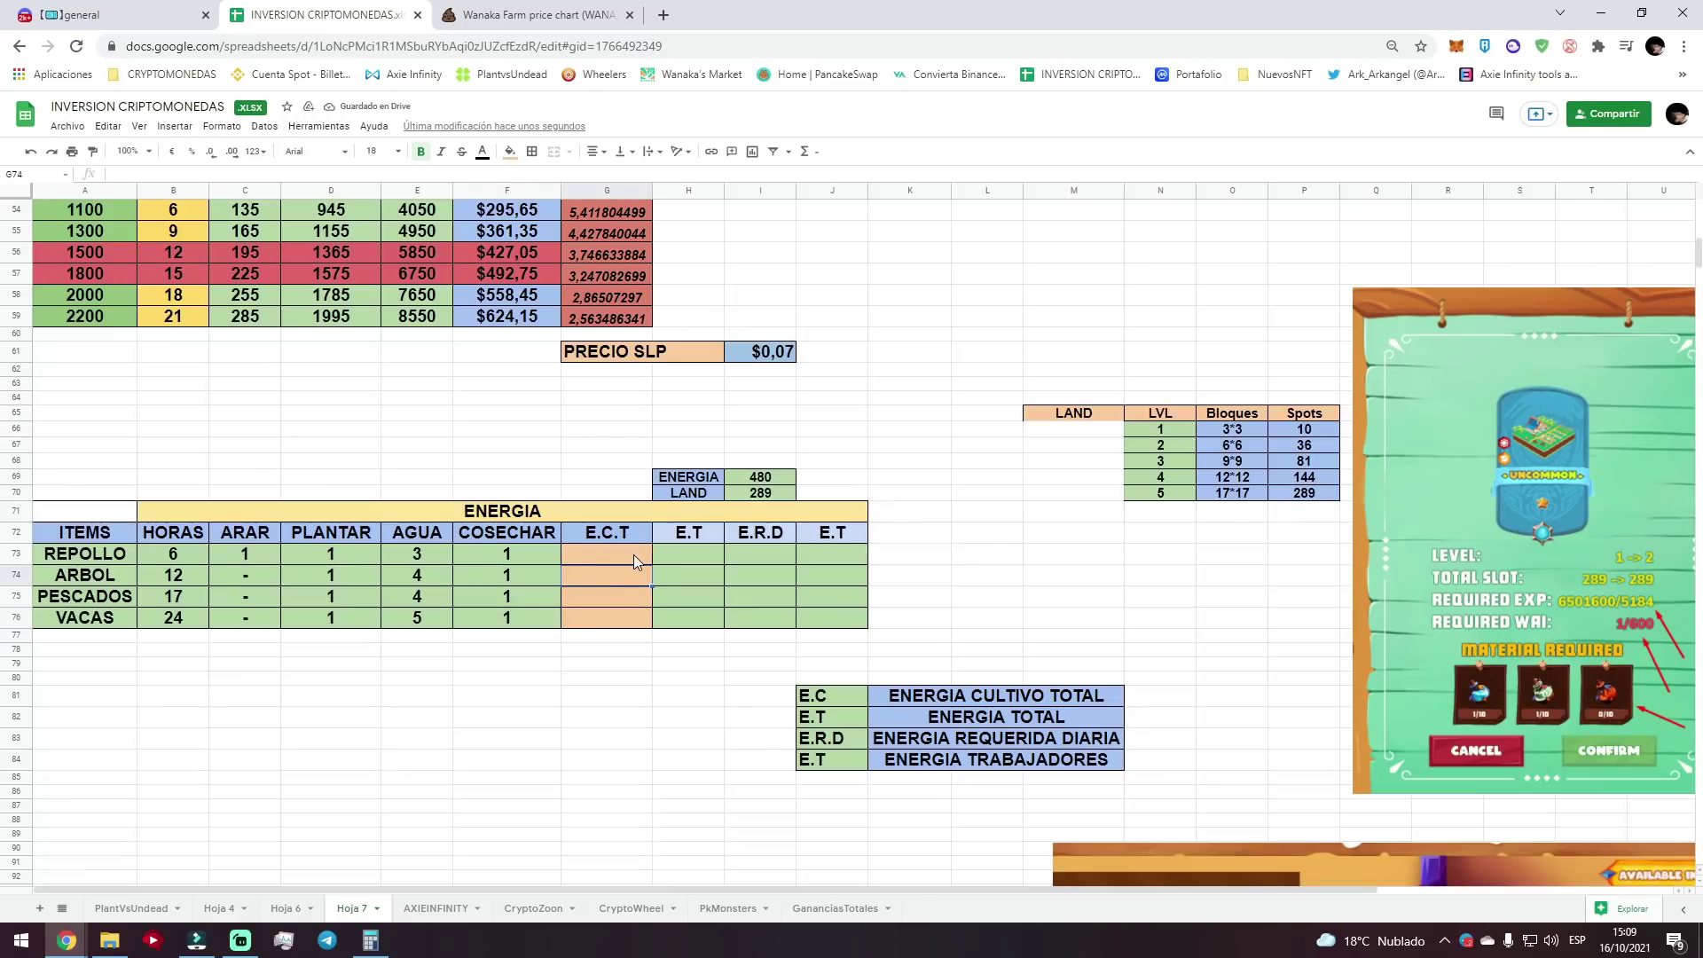
pyautogui.doubleClick(633, 555)
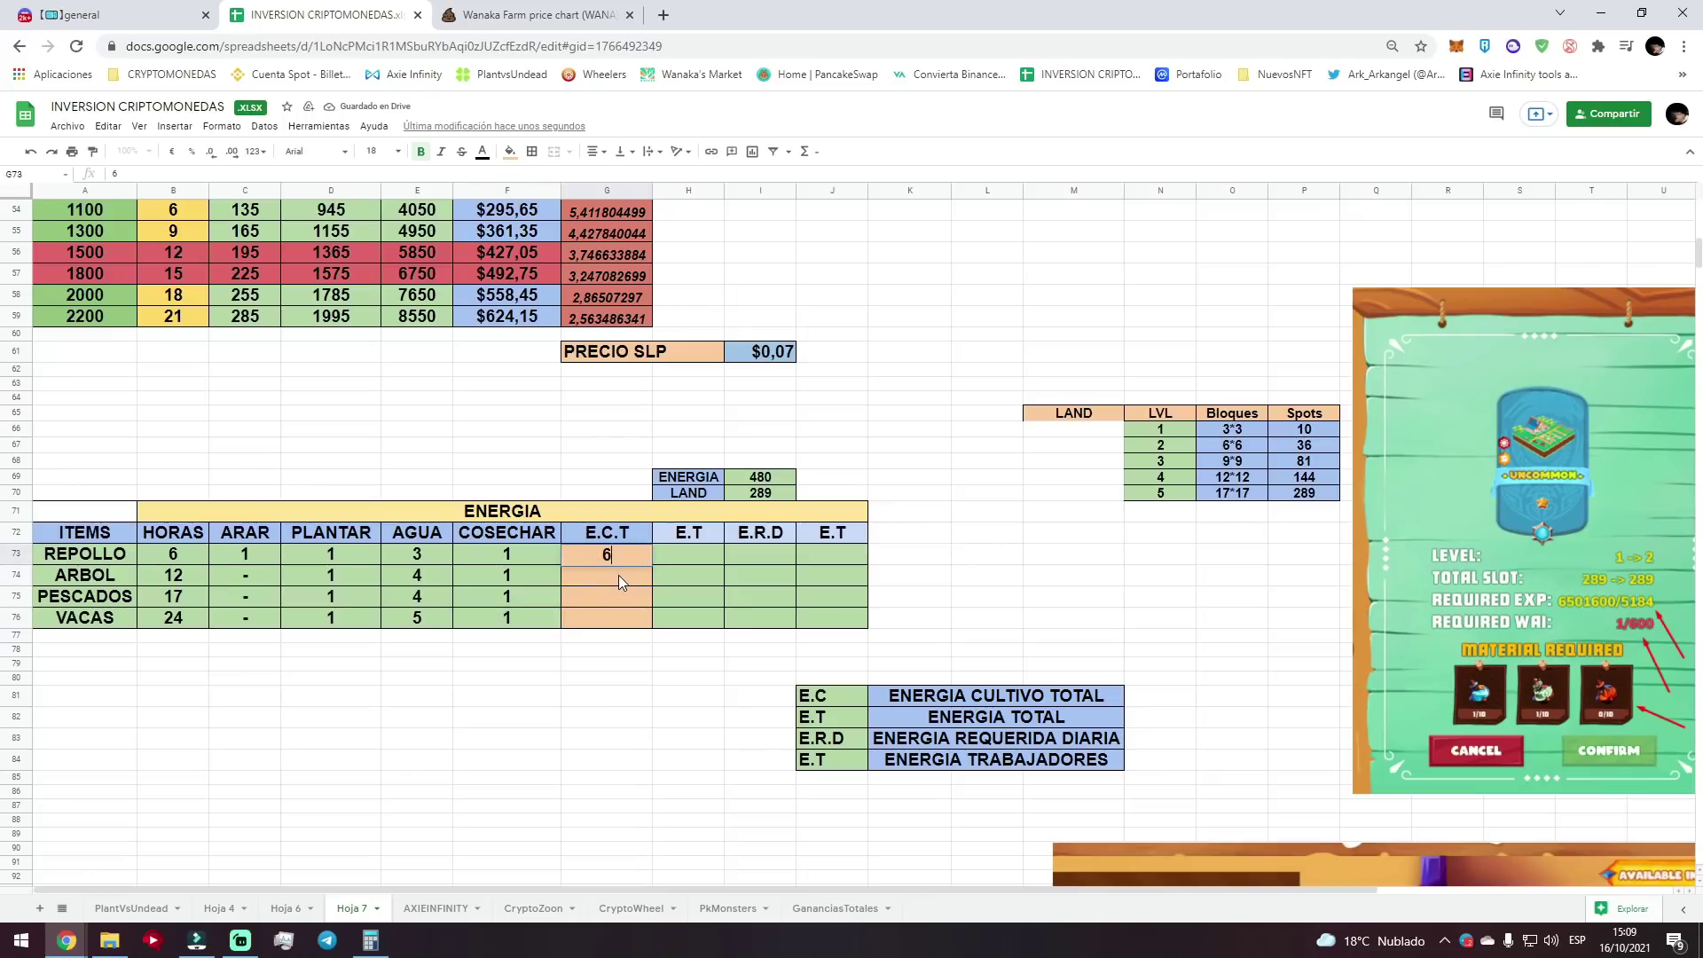
pyautogui.doubleClick(619, 574)
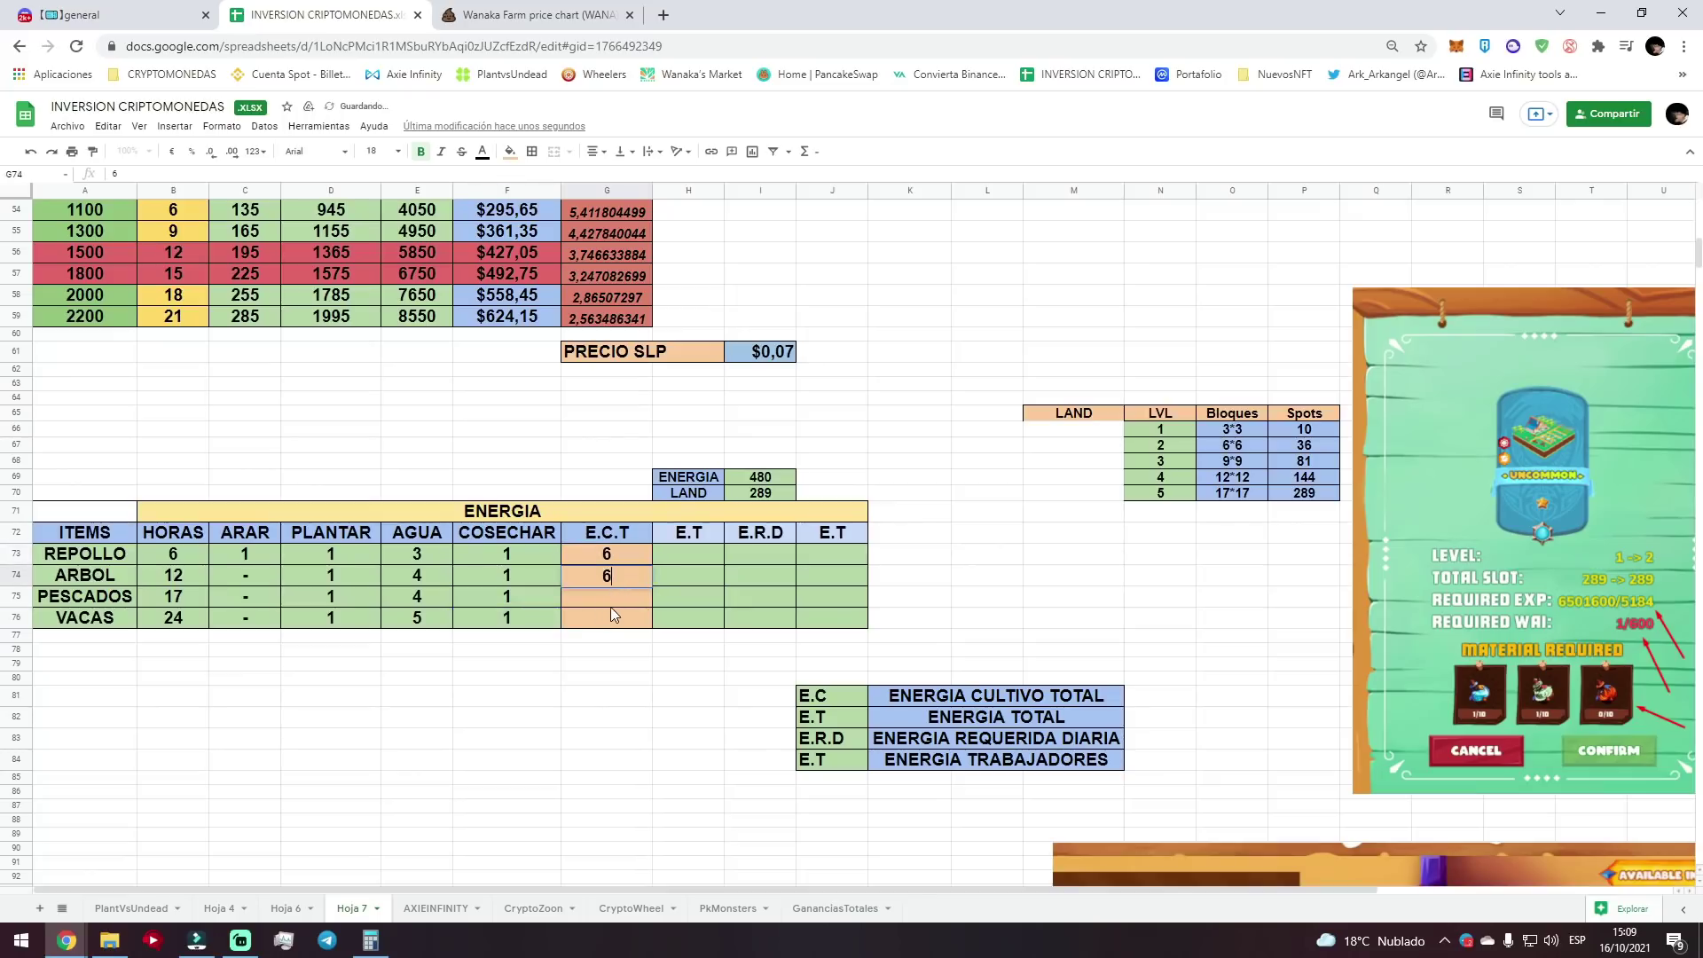
pyautogui.doubleClick(618, 596)
pyautogui.write('6')
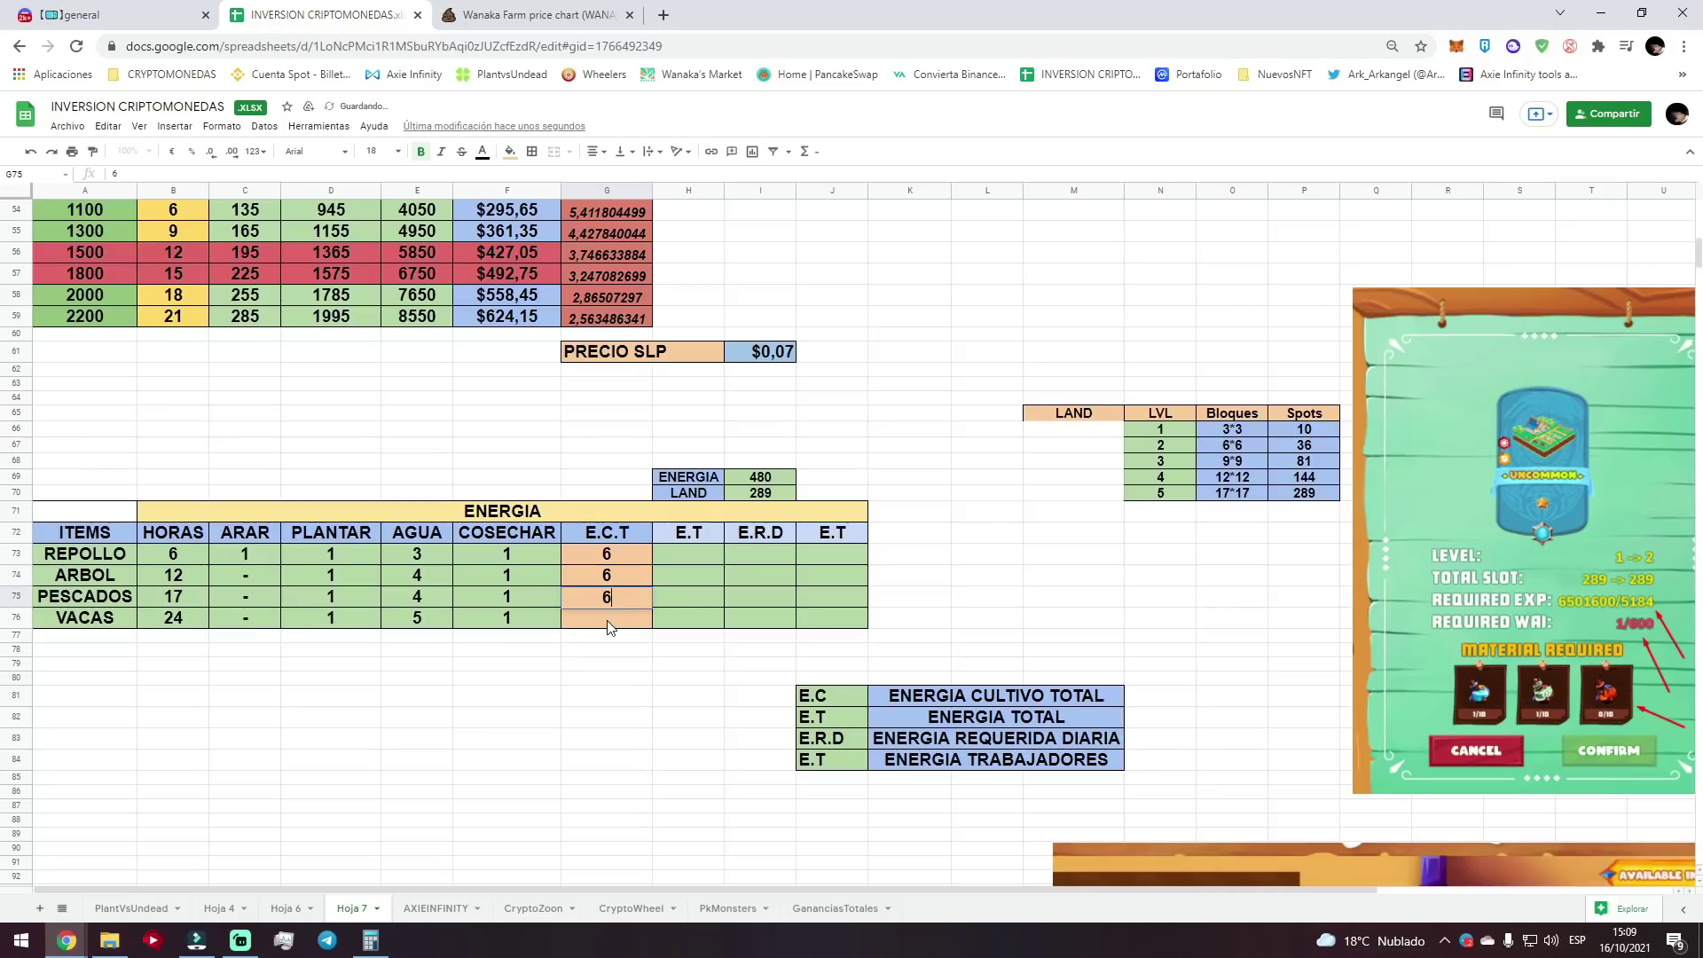
pyautogui.doubleClick(608, 622)
pyautogui.write('7')
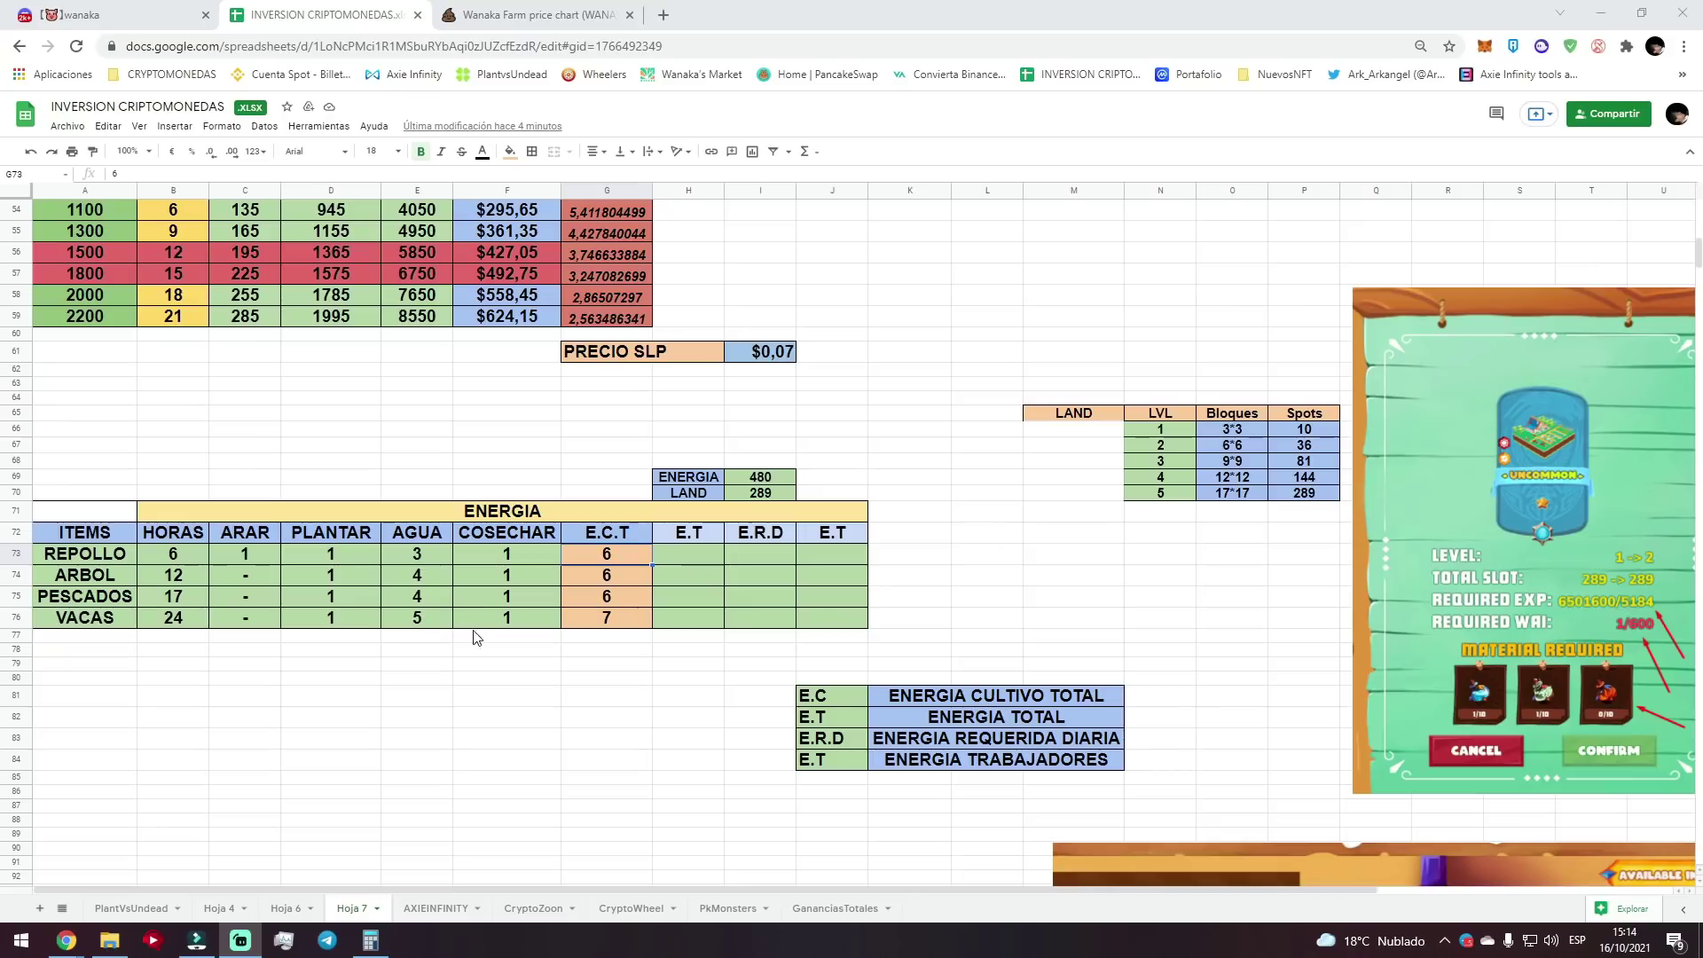
pyautogui.click(646, 624)
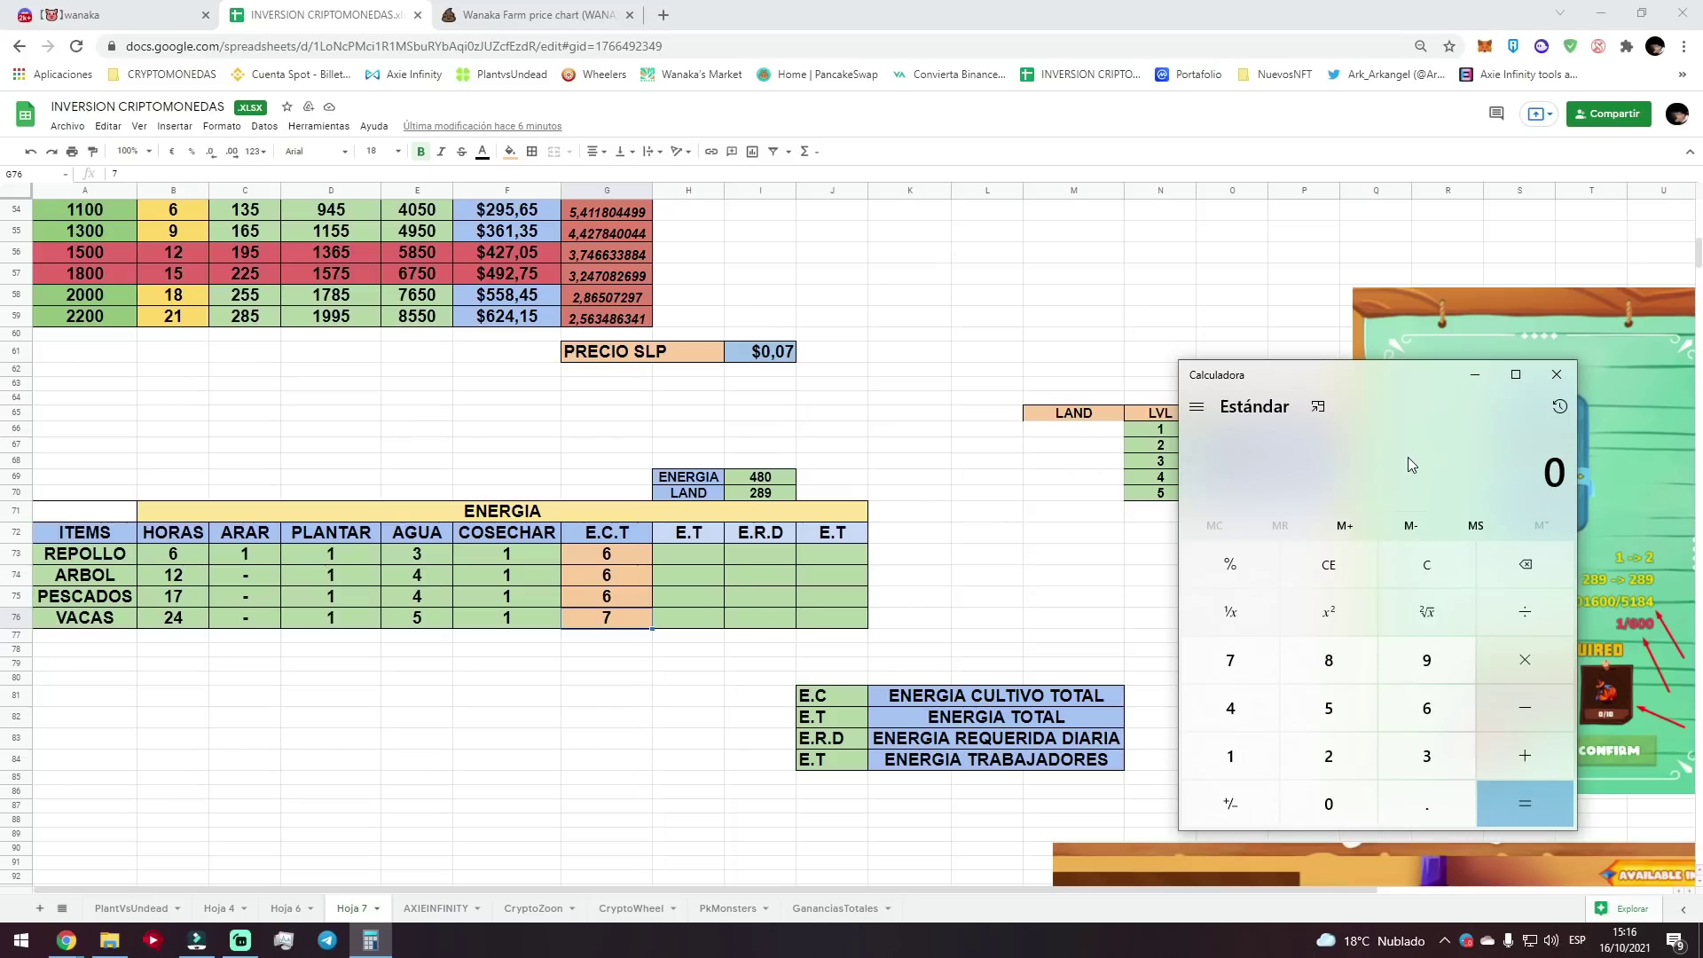
# Multiply 6 by 289 in Calculator and enter 1734 as REPOLLO's E.T value beside the E.C.T column.
pyautogui.write('6')
pyautogui.write('*289')
pyautogui.press('Return')
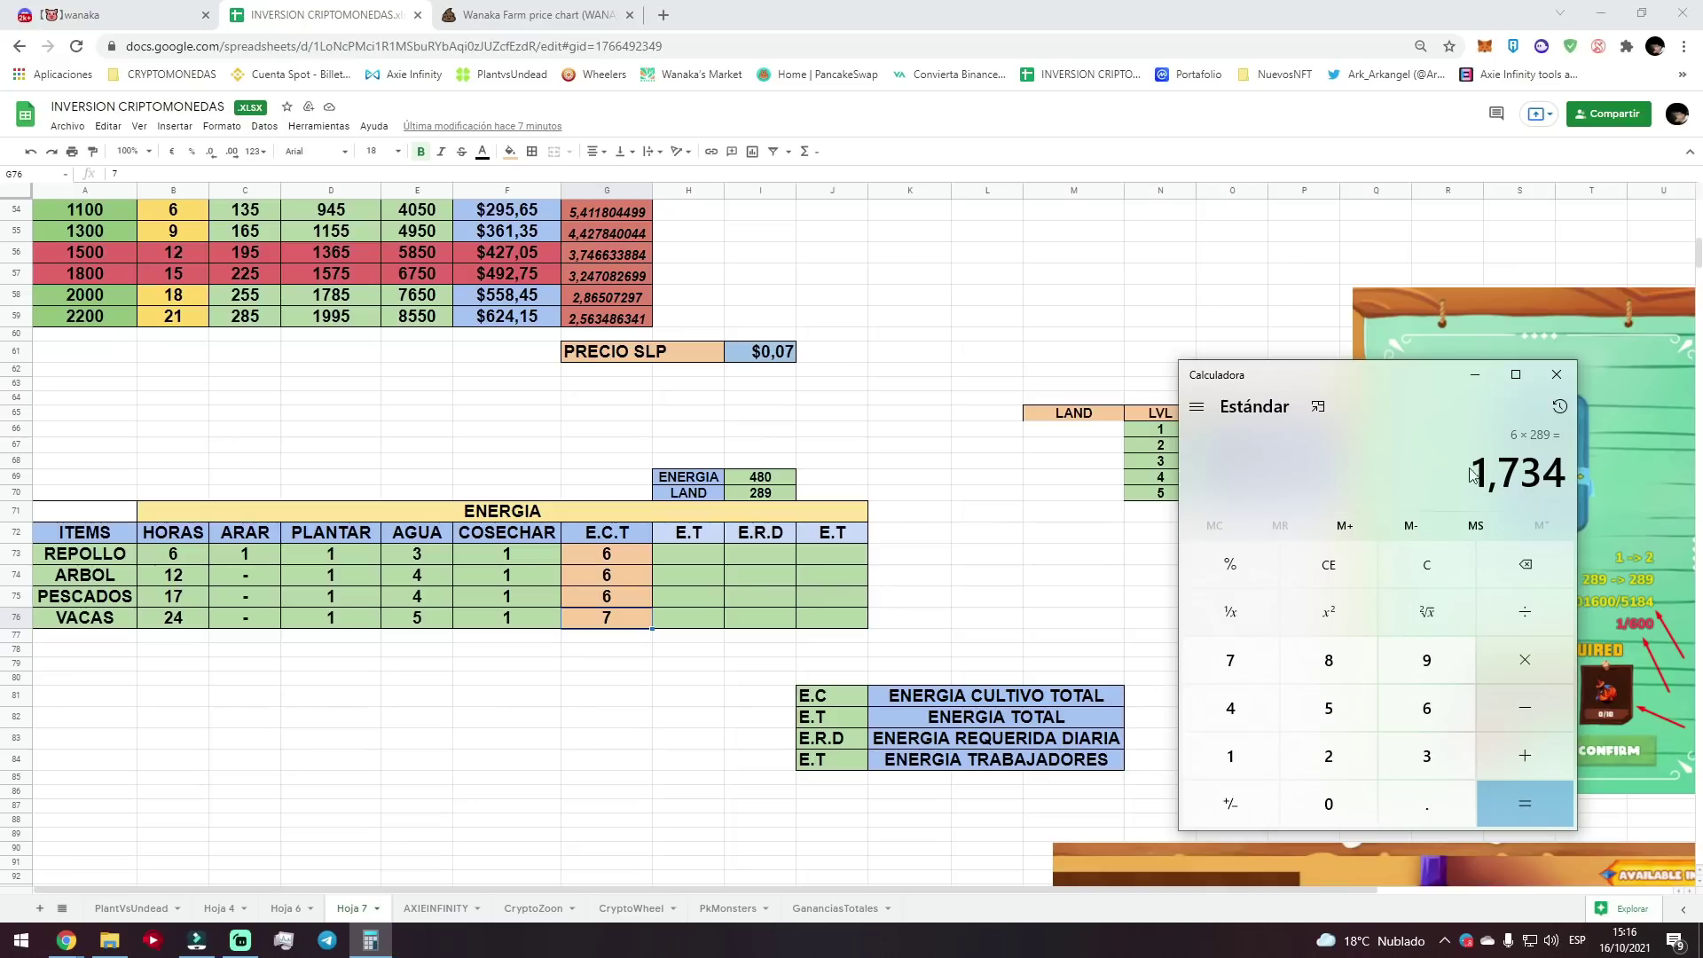
pyautogui.click(668, 557)
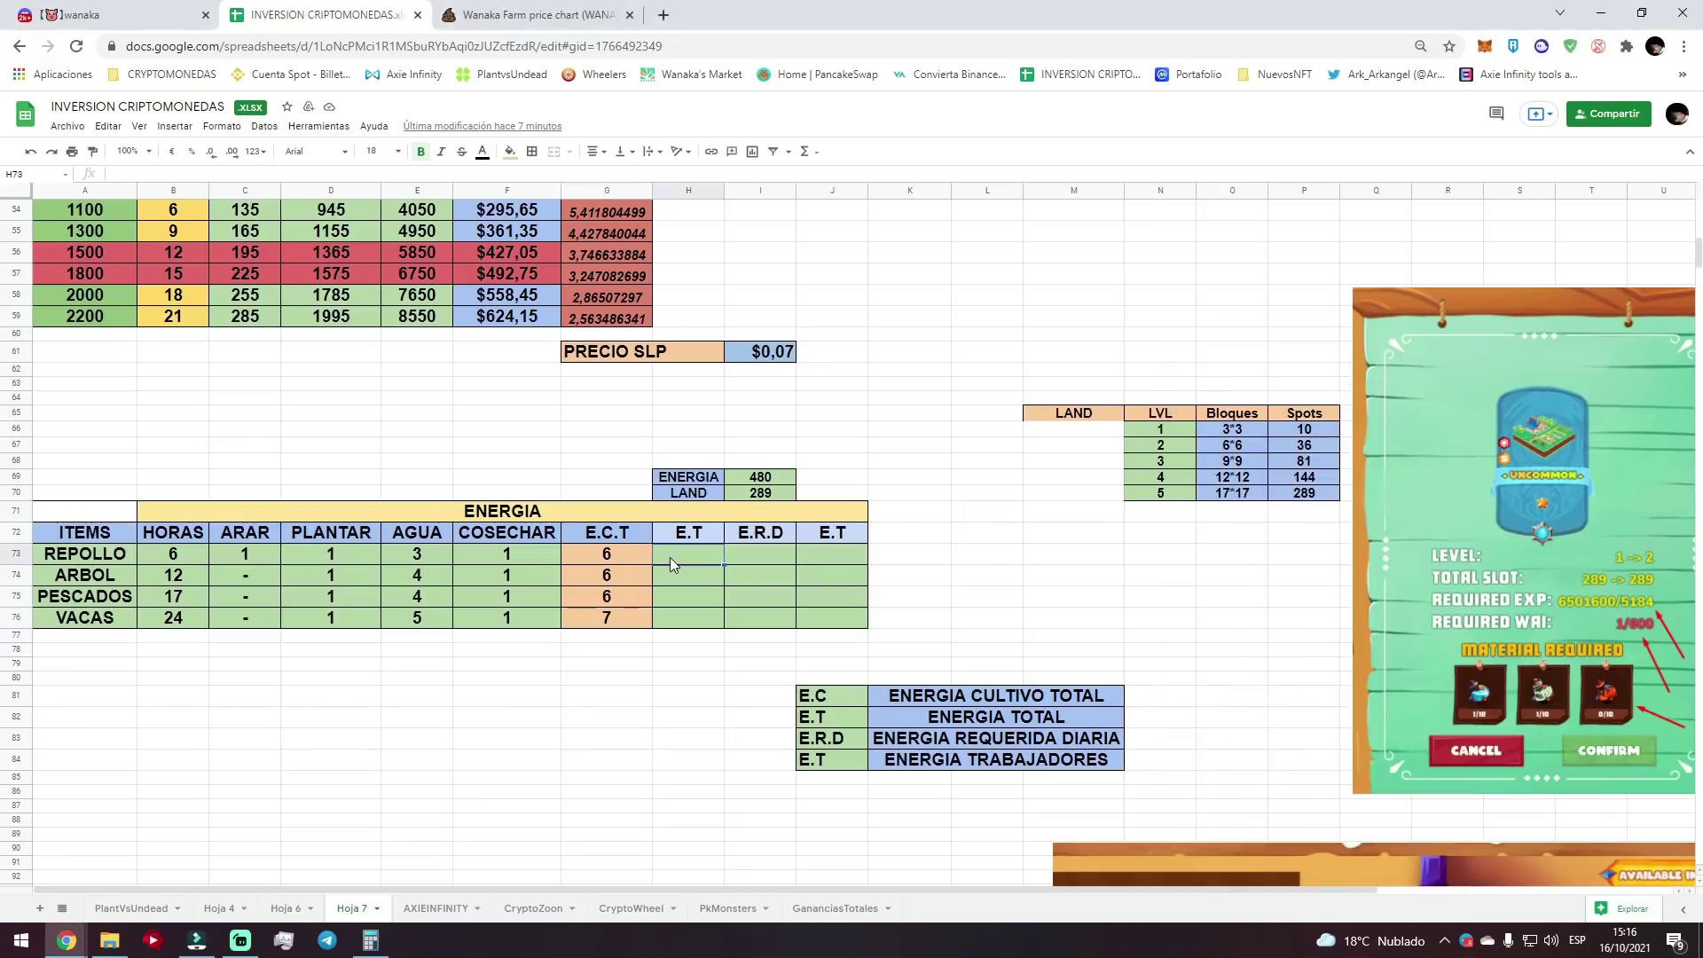
pyautogui.write('1734')
pyautogui.press('Return')
# In the E.T column beside E.C.T, enter 1734 for ARBOL and a dash for PESCADOS.
pyautogui.scroll(1, 646, 621)
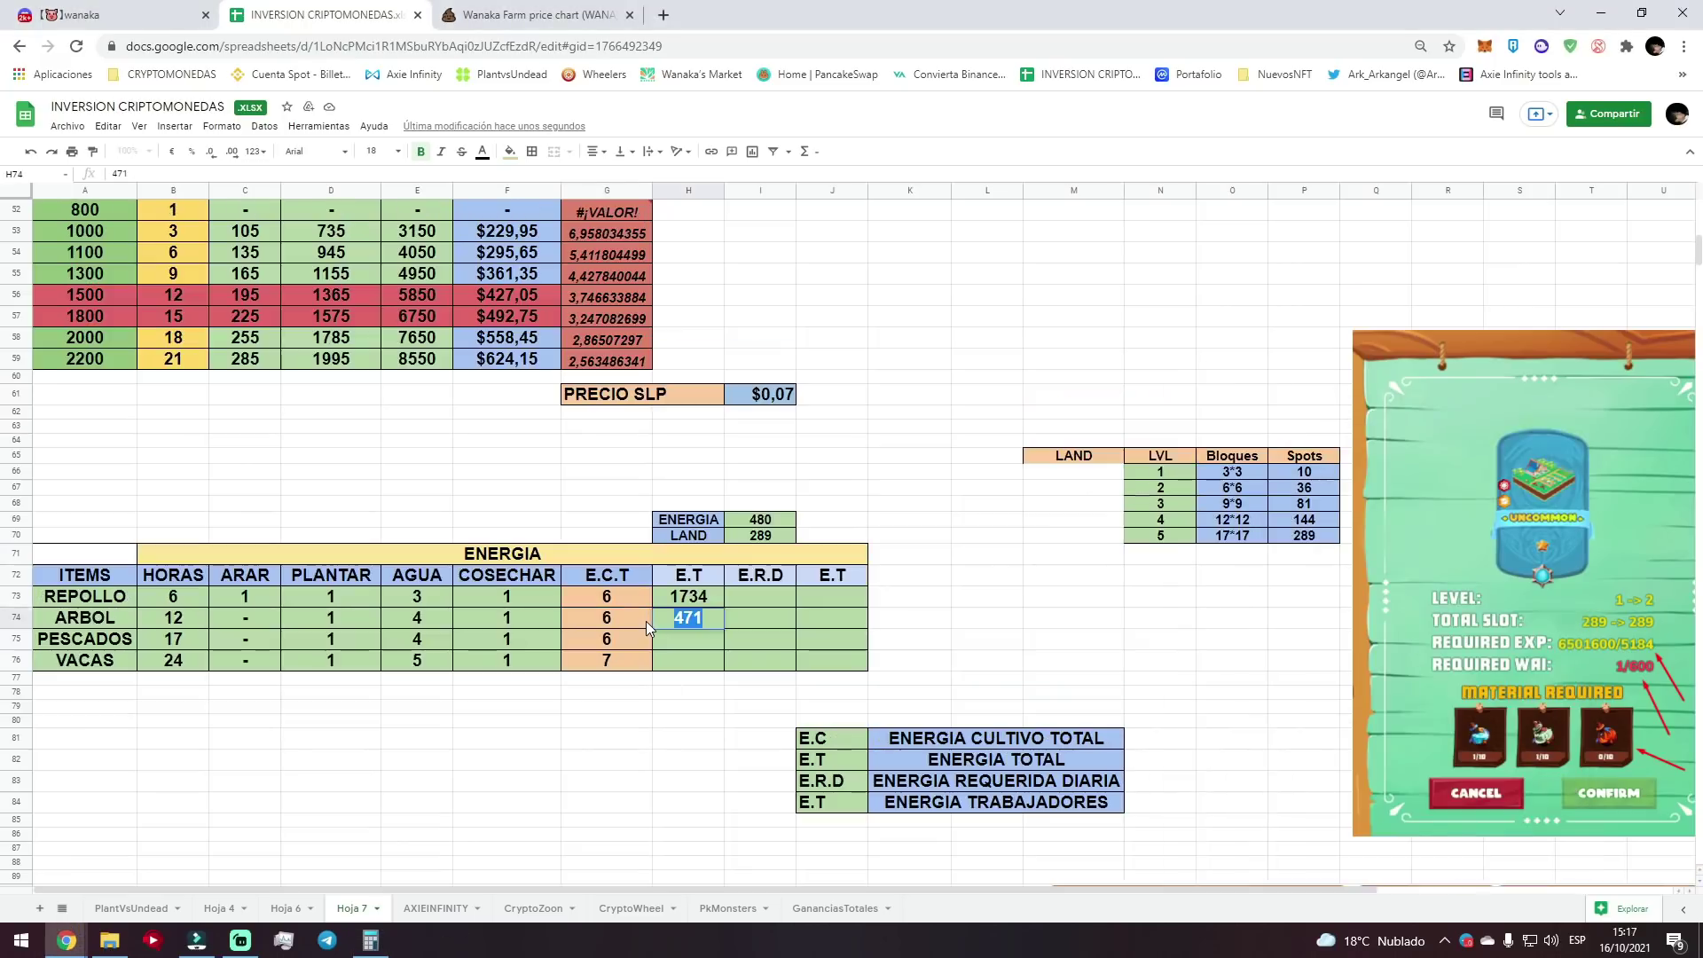
pyautogui.write('1734')
pyautogui.press('Return')
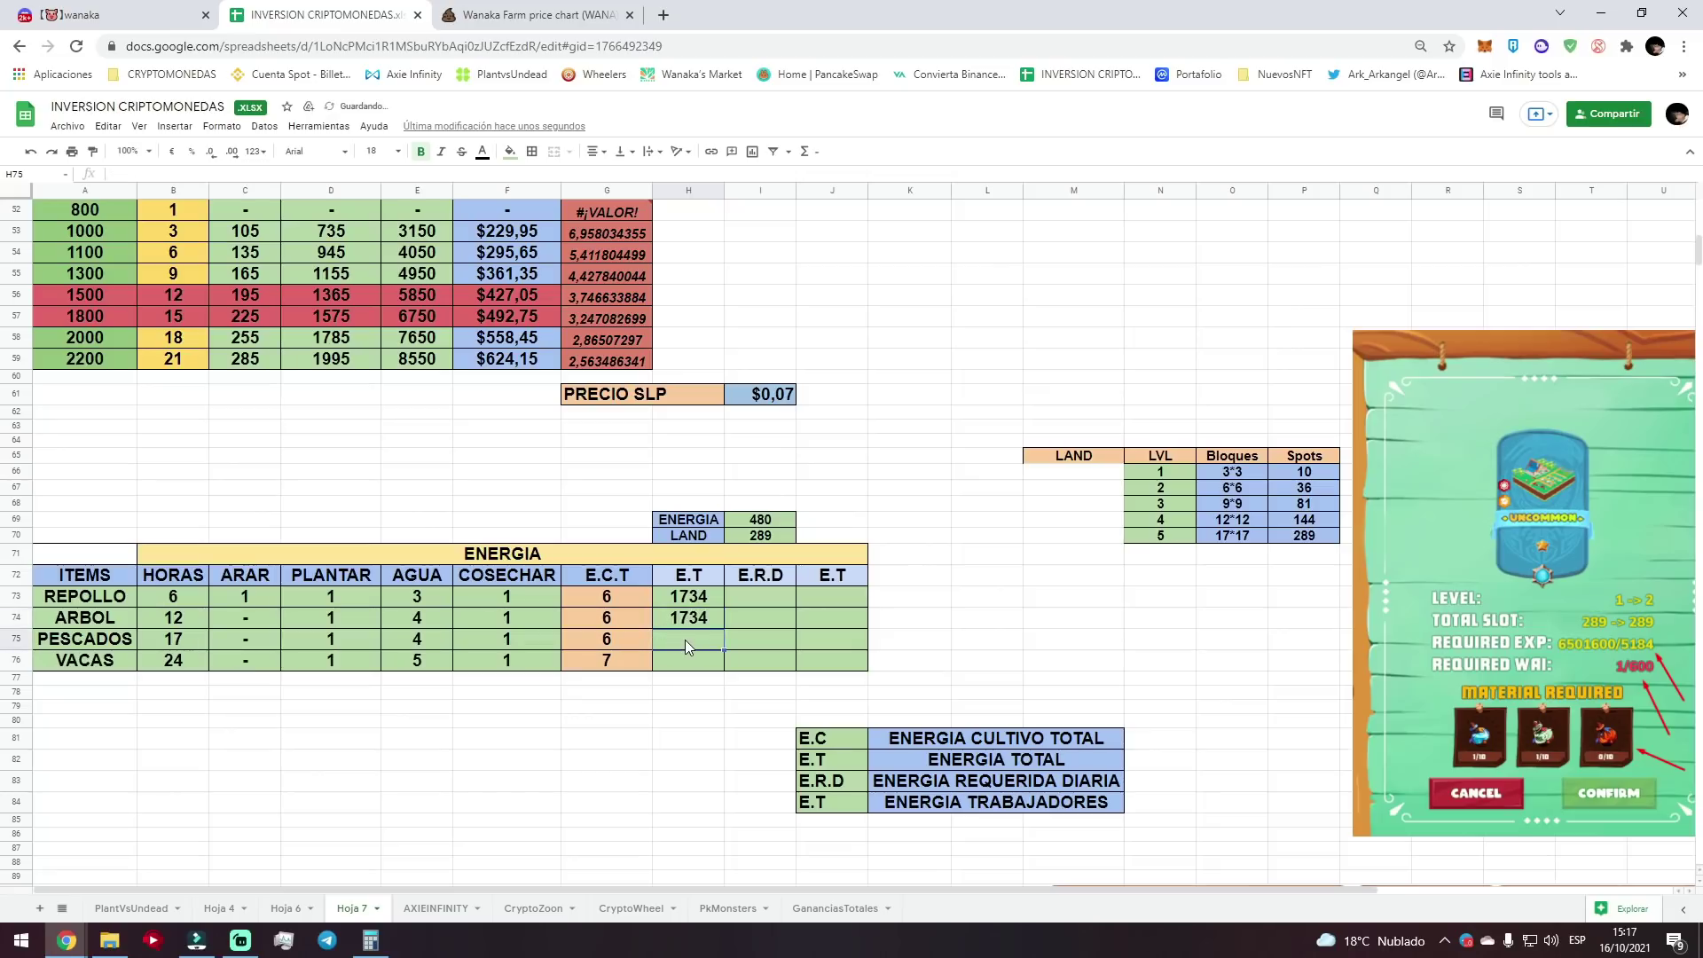
pyautogui.write('-')
pyautogui.click(698, 666)
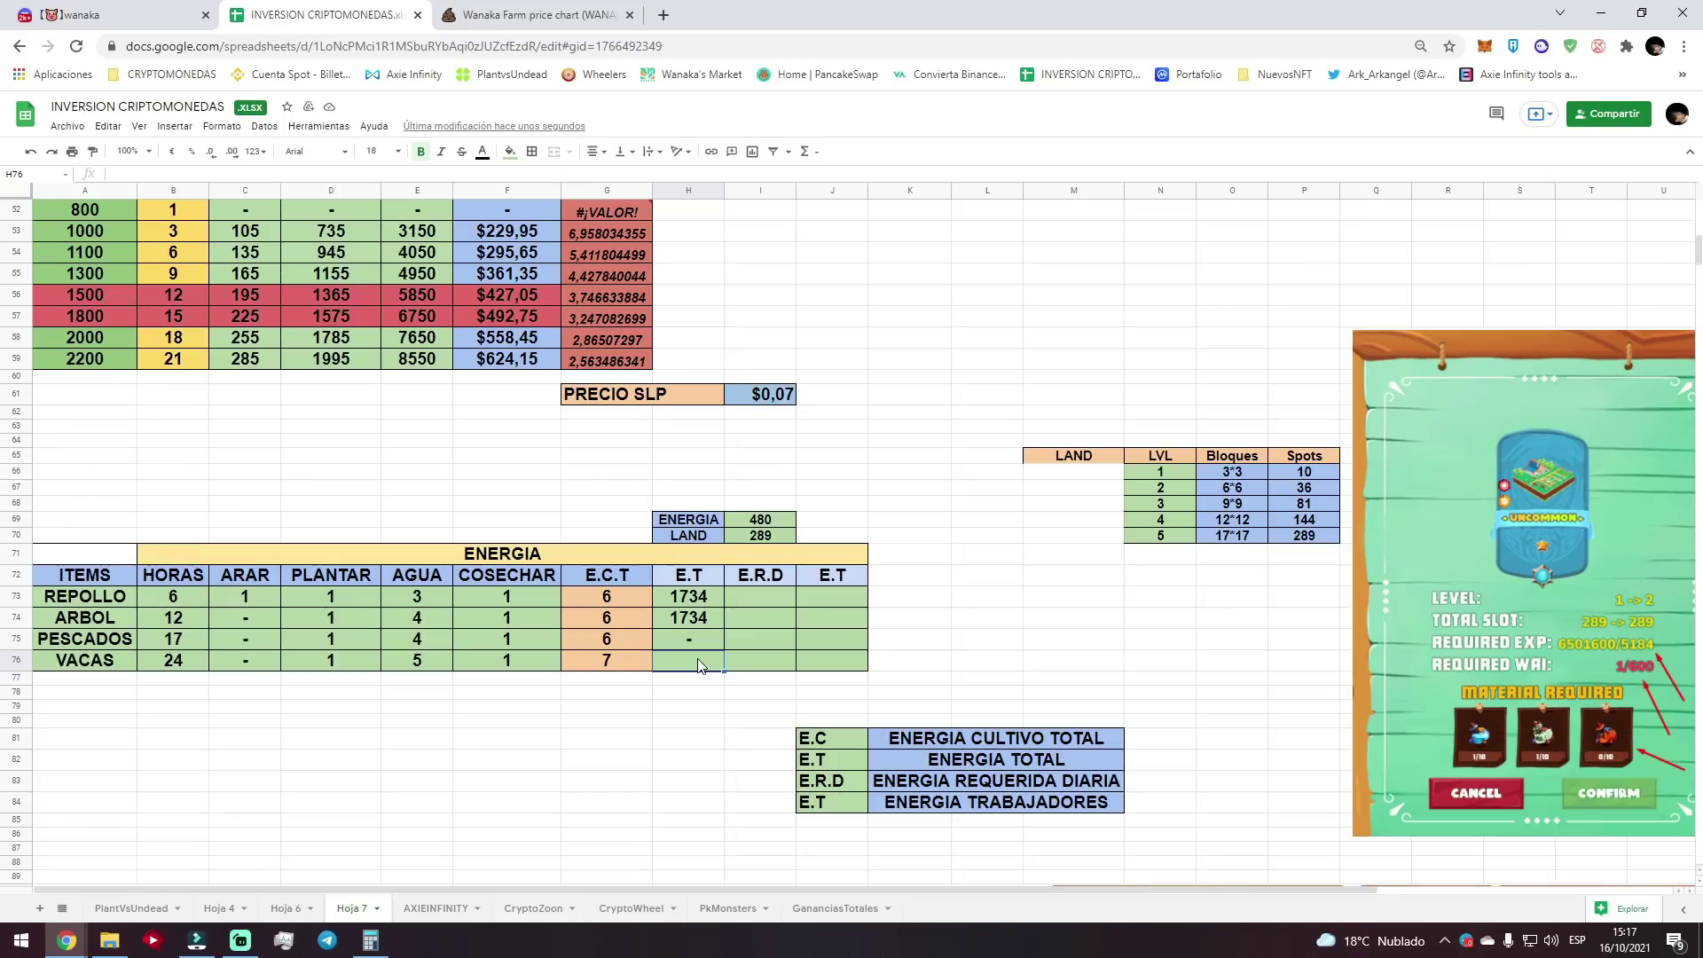
# Switch to Calculator and multiply the VACAS E.C.T of 7 by the 289 land spots.
pyautogui.click(370, 940)
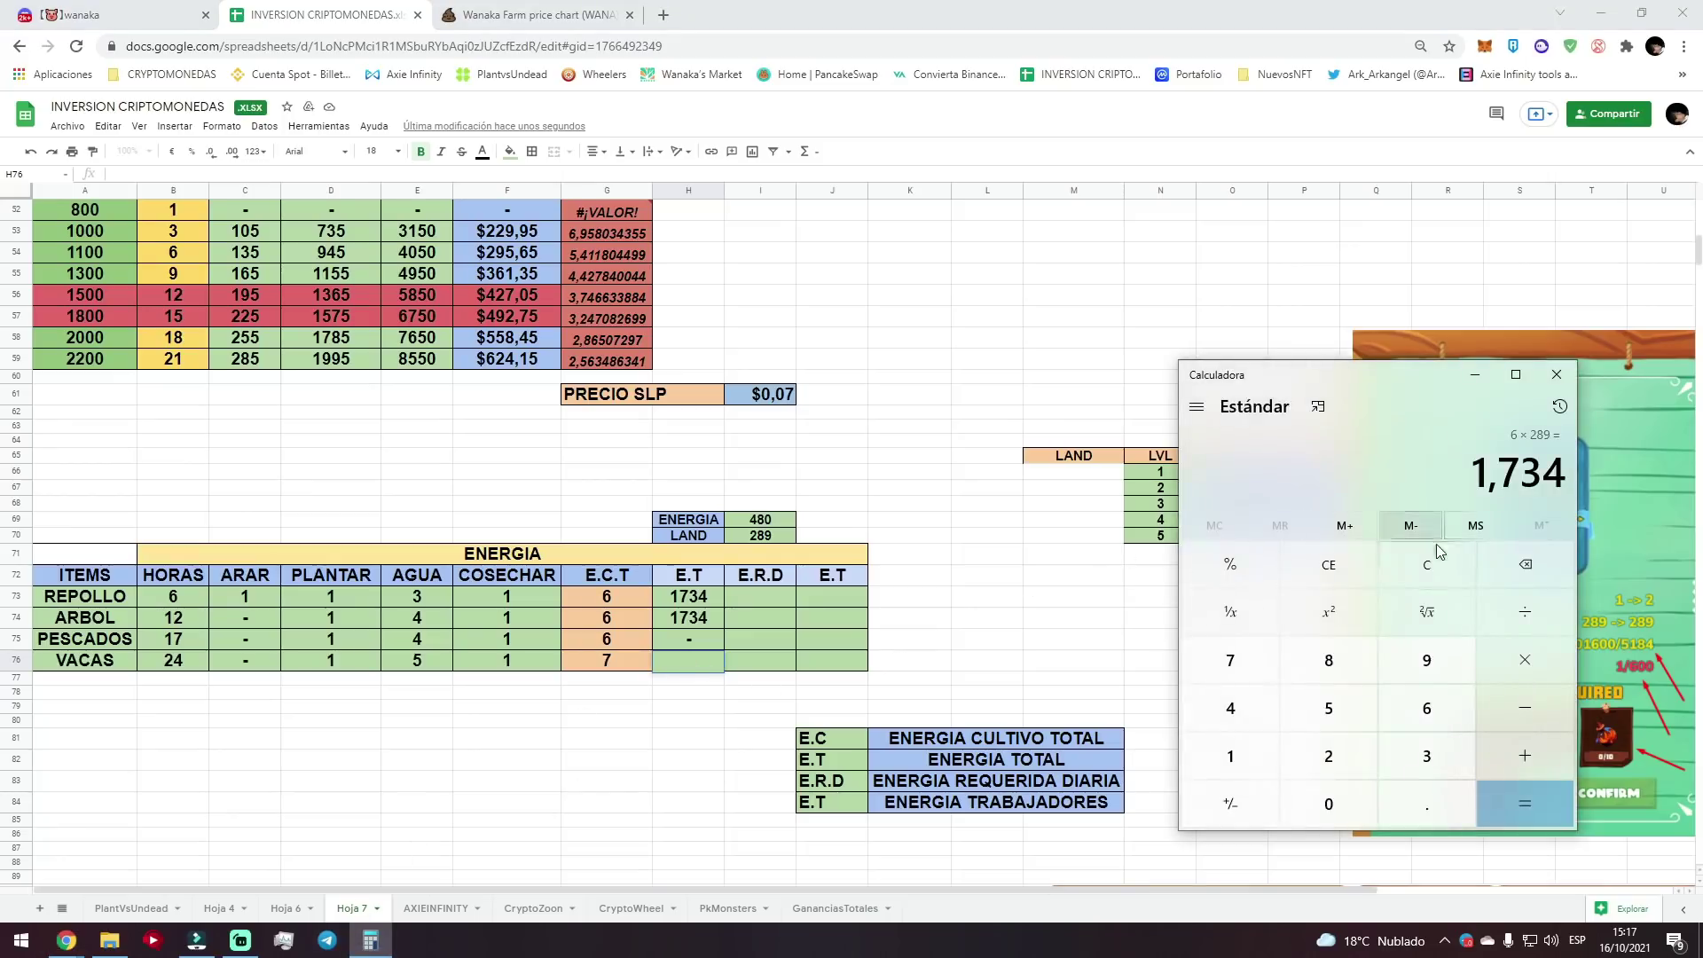
pyautogui.click(1435, 546)
pyautogui.press('7')
pyautogui.press('1')
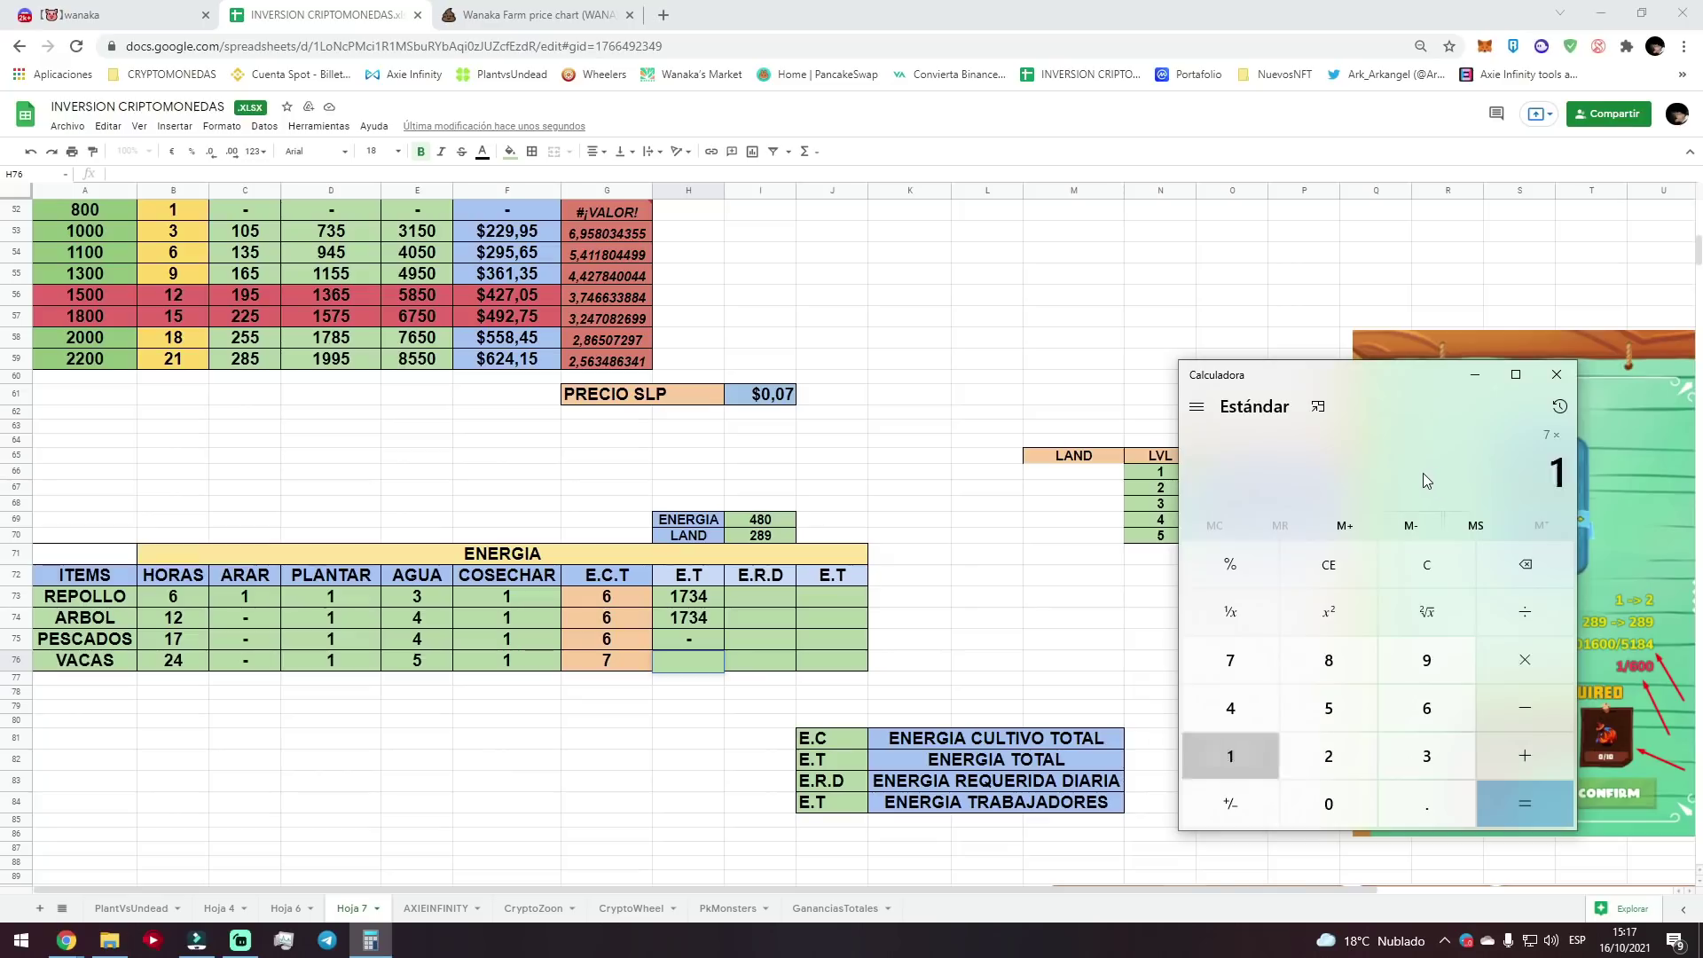
pyautogui.press('BackSpace')
pyautogui.press('8')
pyautogui.press('BackSpace')
pyautogui.write('289')
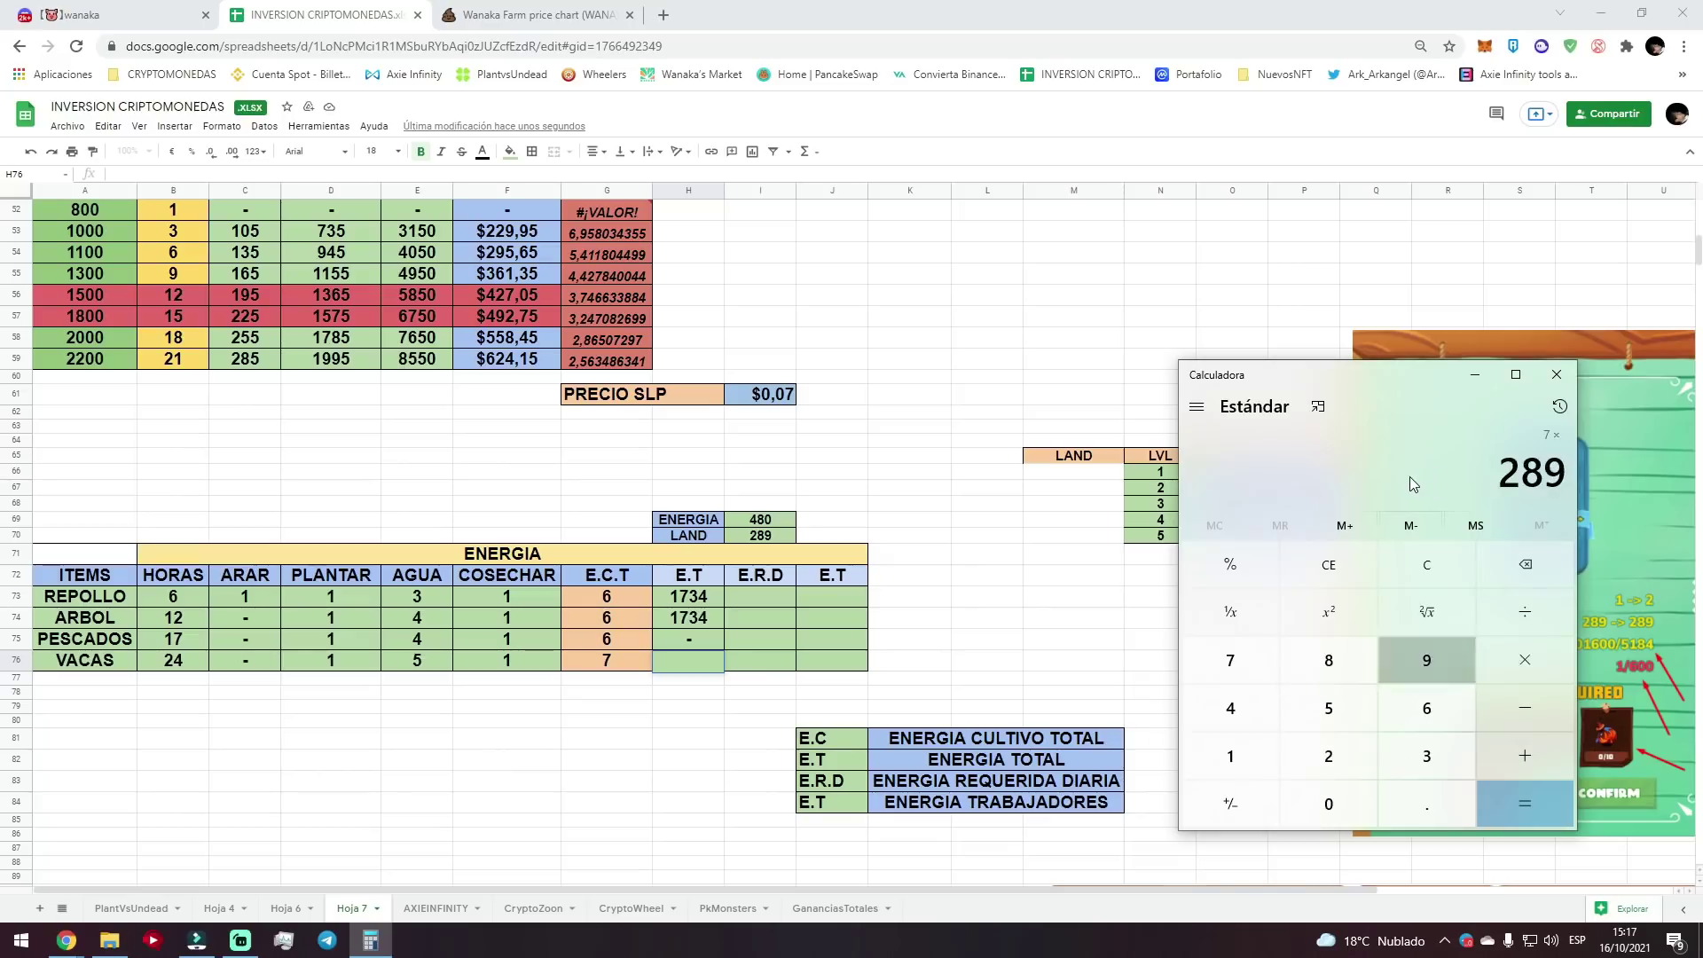
pyautogui.press('Return')
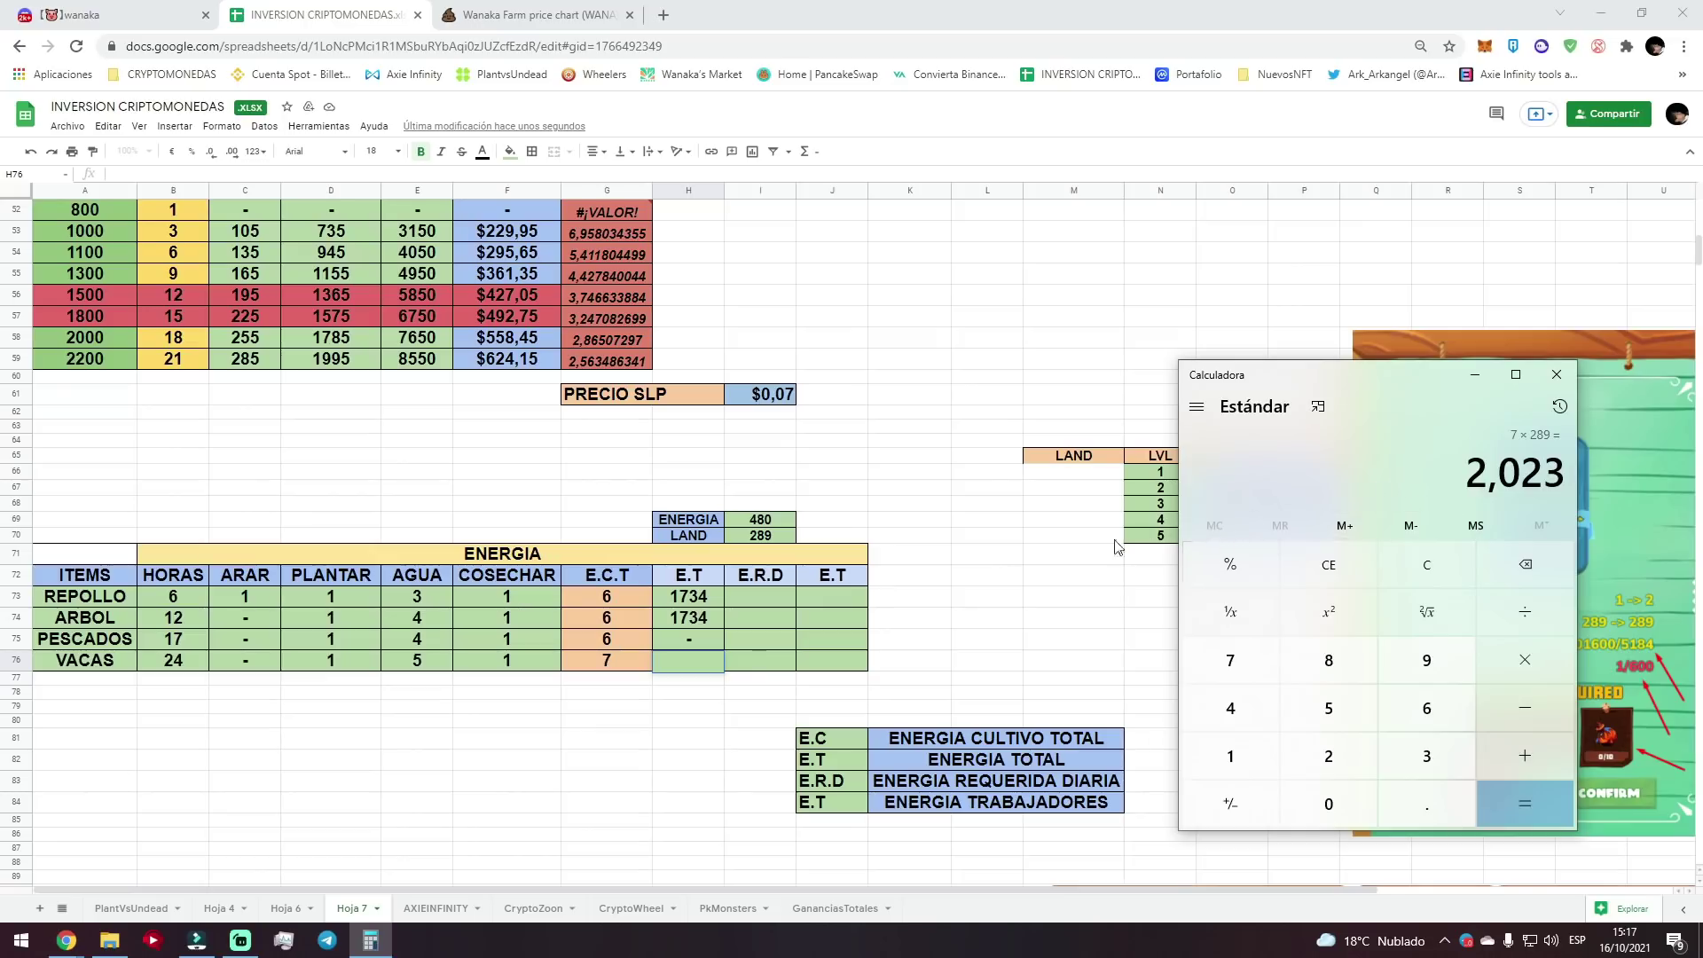
# Enter 2023 as the VACAS total energy in the E.T column beside E.C.T.
pyautogui.click(694, 658)
pyautogui.write('2023')
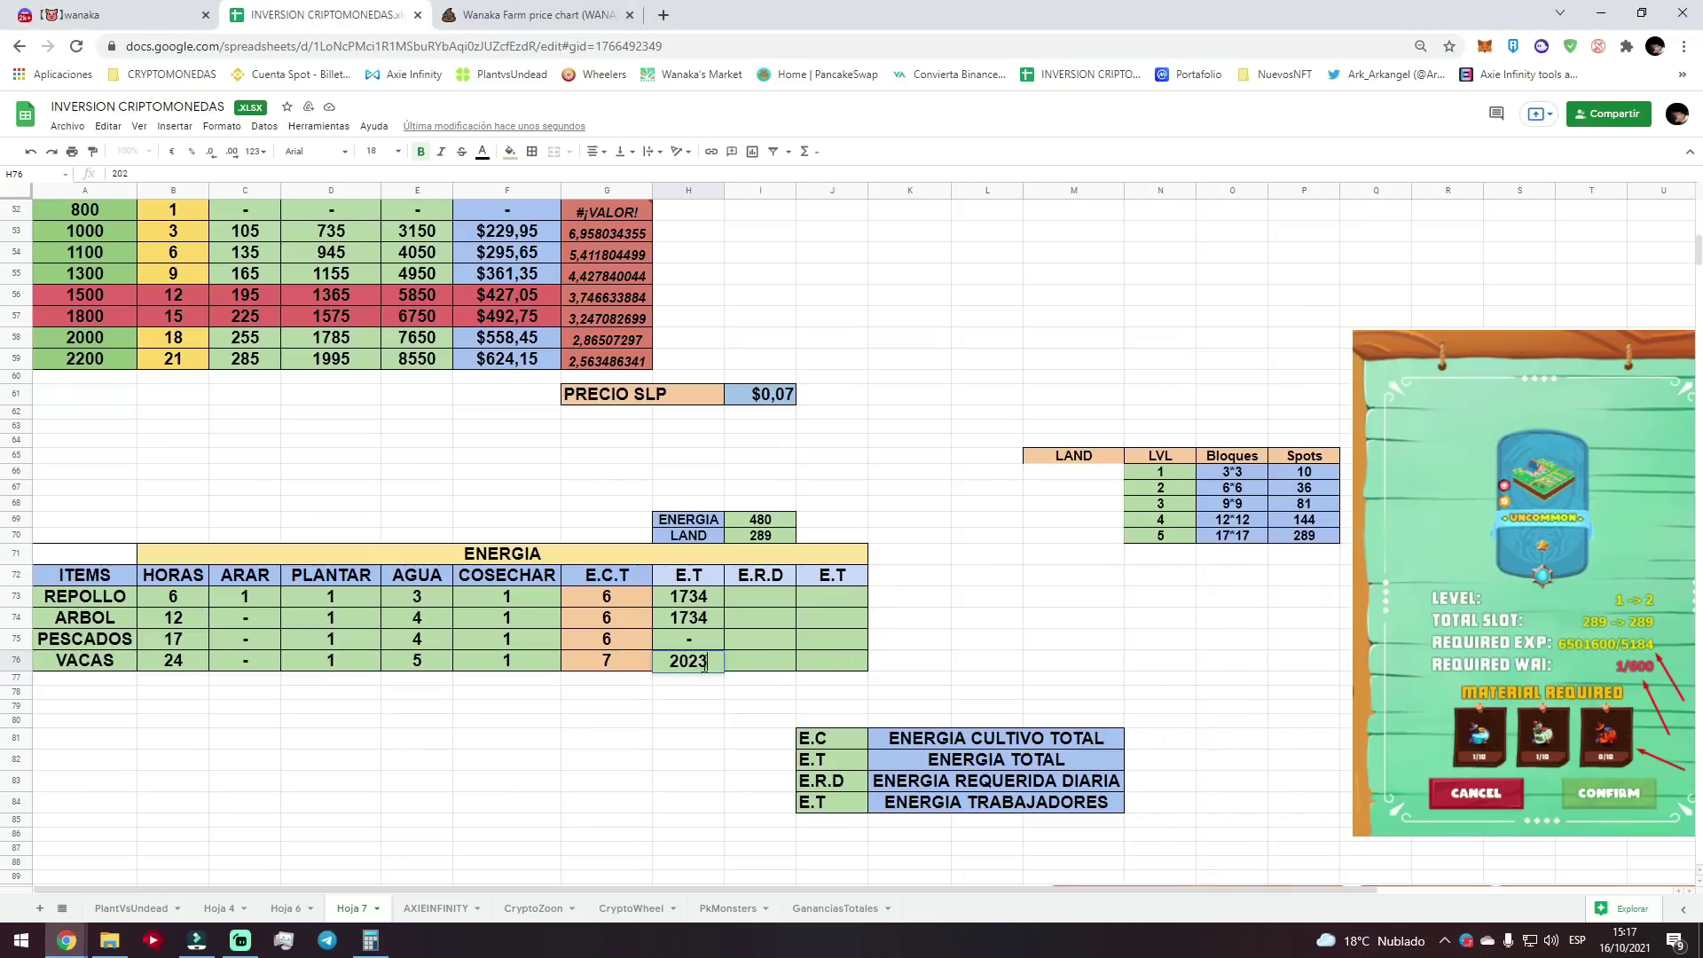
pyautogui.press('Return')
pyautogui.press('Return')
# In Calculator, divide 24 by REPOLLO's 6 hours and multiply the result by its total energy of 1734.
pyautogui.hotkey('alt', 'Tab')
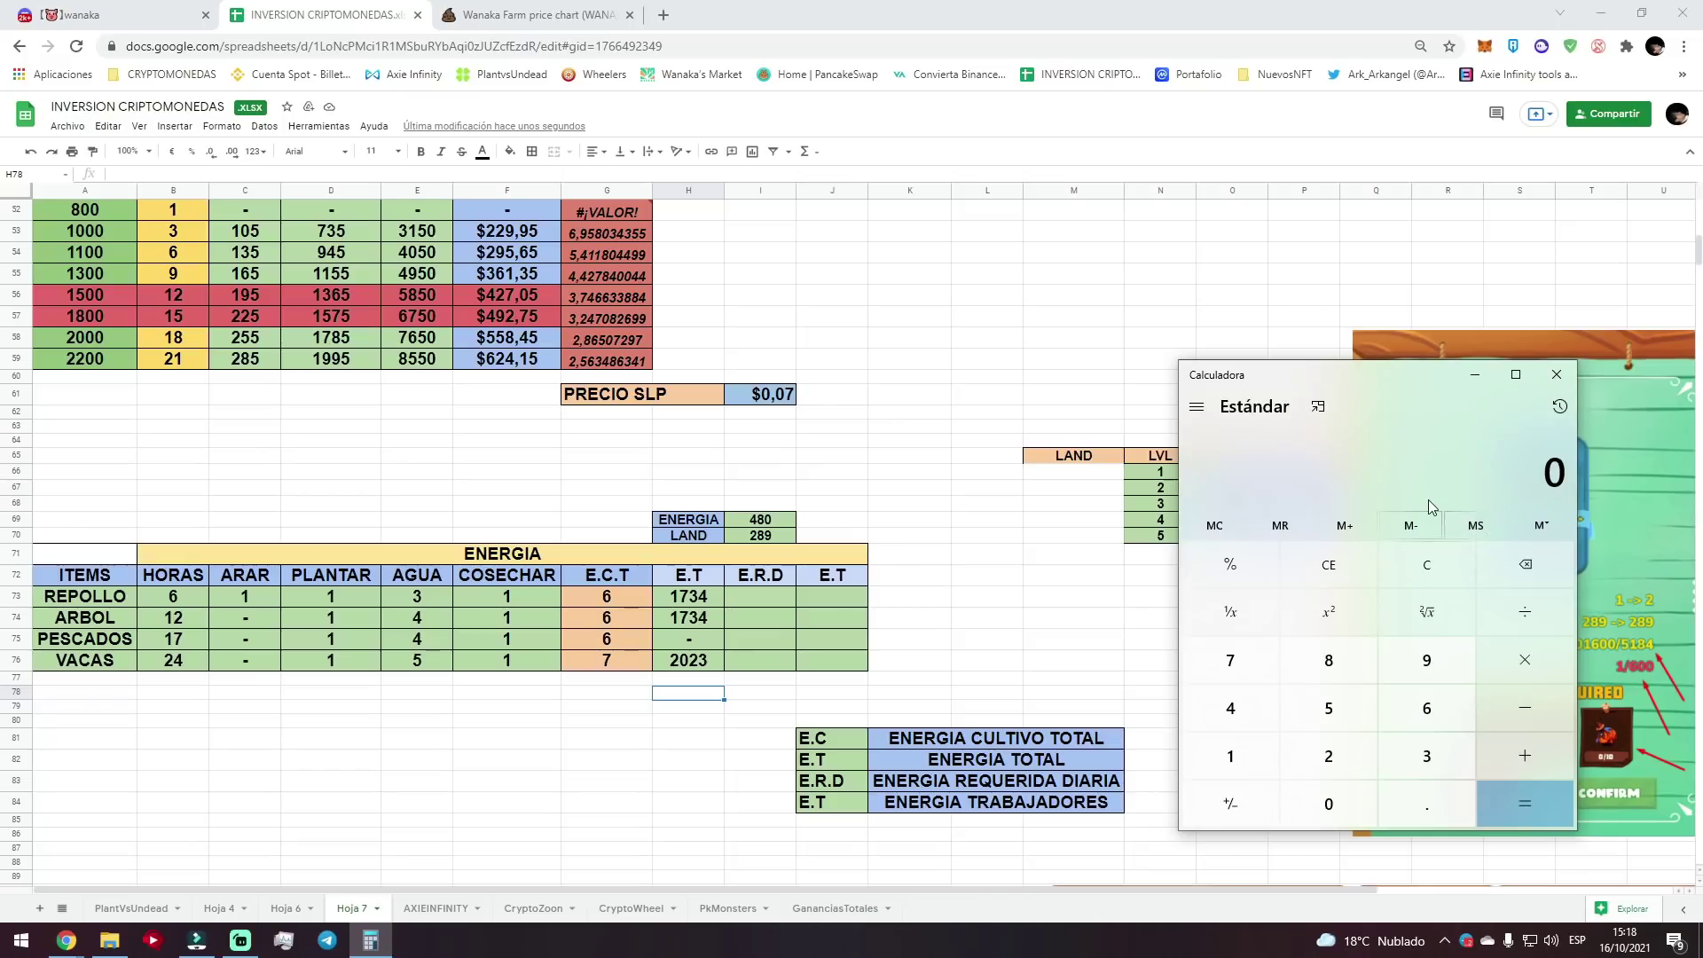
pyautogui.write('24/')
pyautogui.write('6')
pyautogui.press('Return')
pyautogui.write('*1')
pyautogui.write('734')
pyautogui.press('Return')
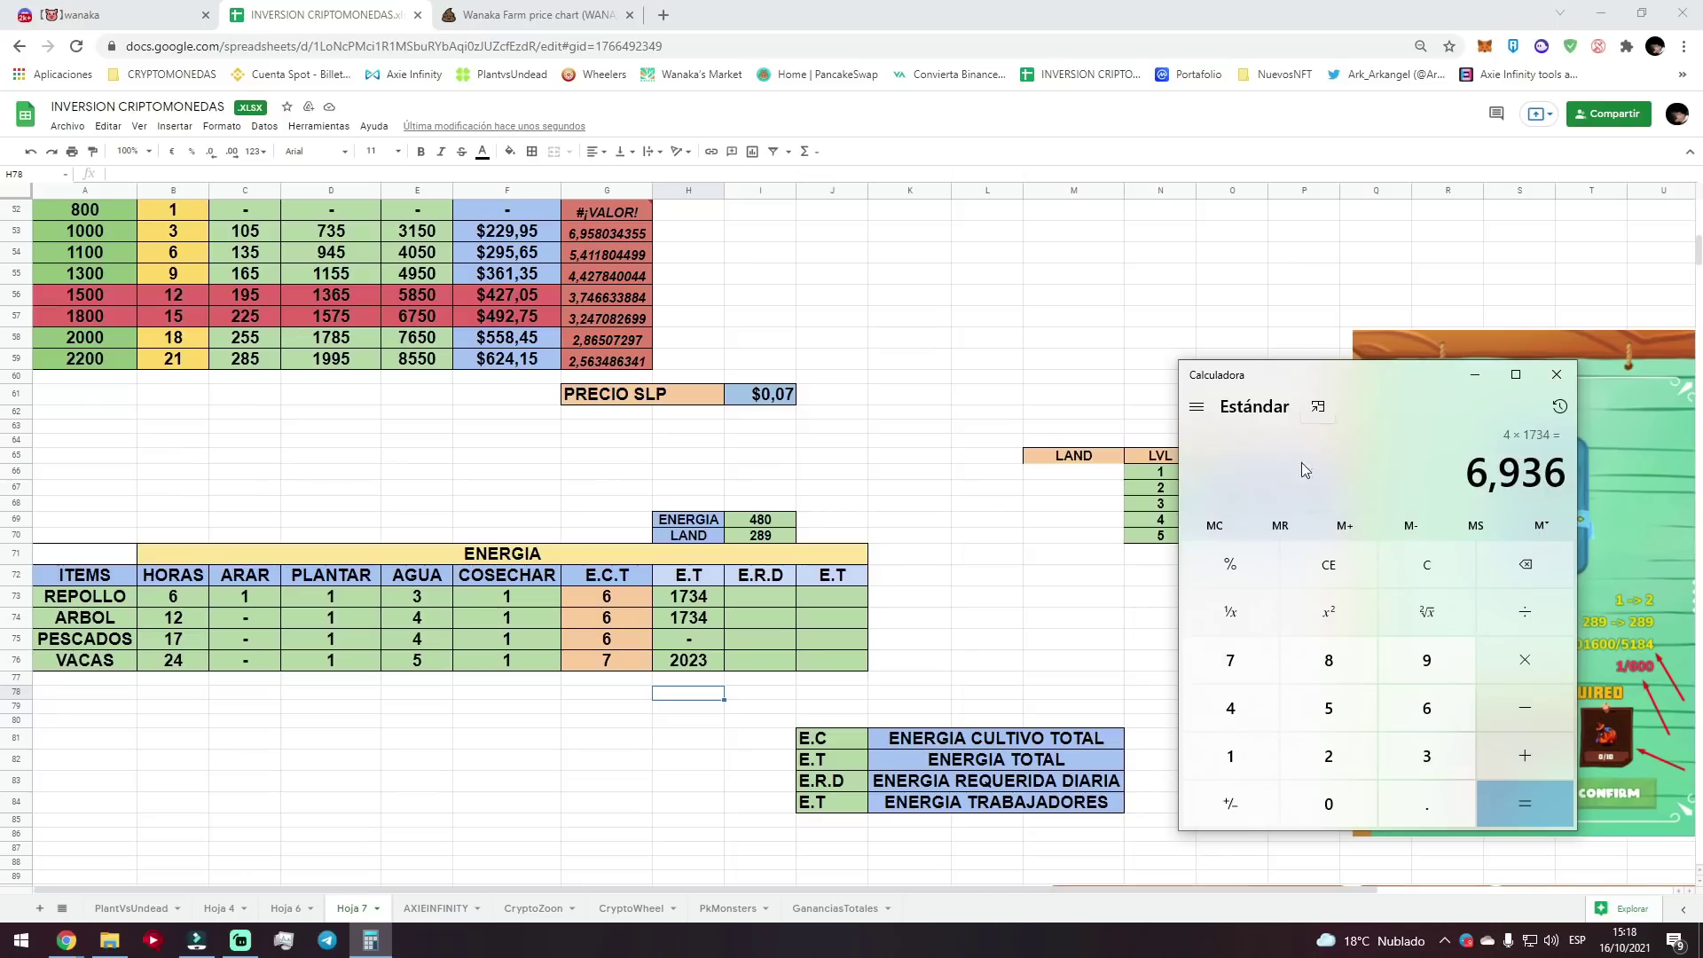
# Enter 6936 as REPOLLO's required daily energy in the E.R.D column.
pyautogui.click(761, 598)
pyautogui.hotkey('alt', 'Tab')
pyautogui.doubleClick(768, 601)
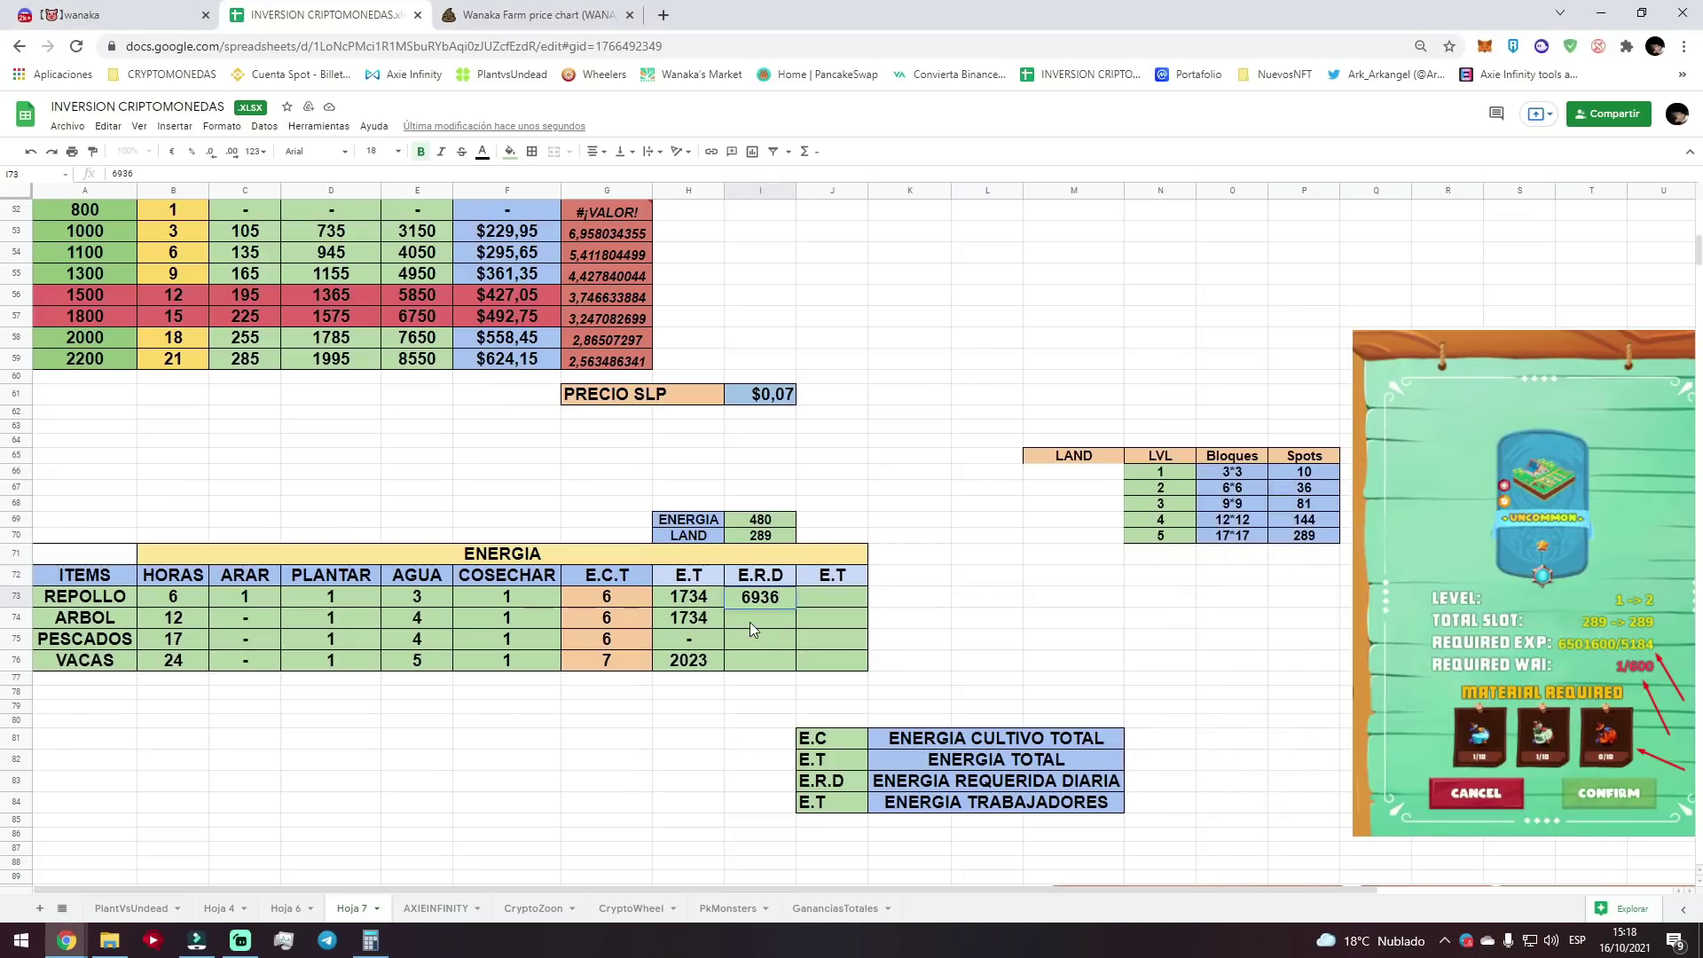
# In Calculator, divide 24 by ARBOL's 12 hours and multiply the result by its total energy of 1734.
pyautogui.click(371, 940)
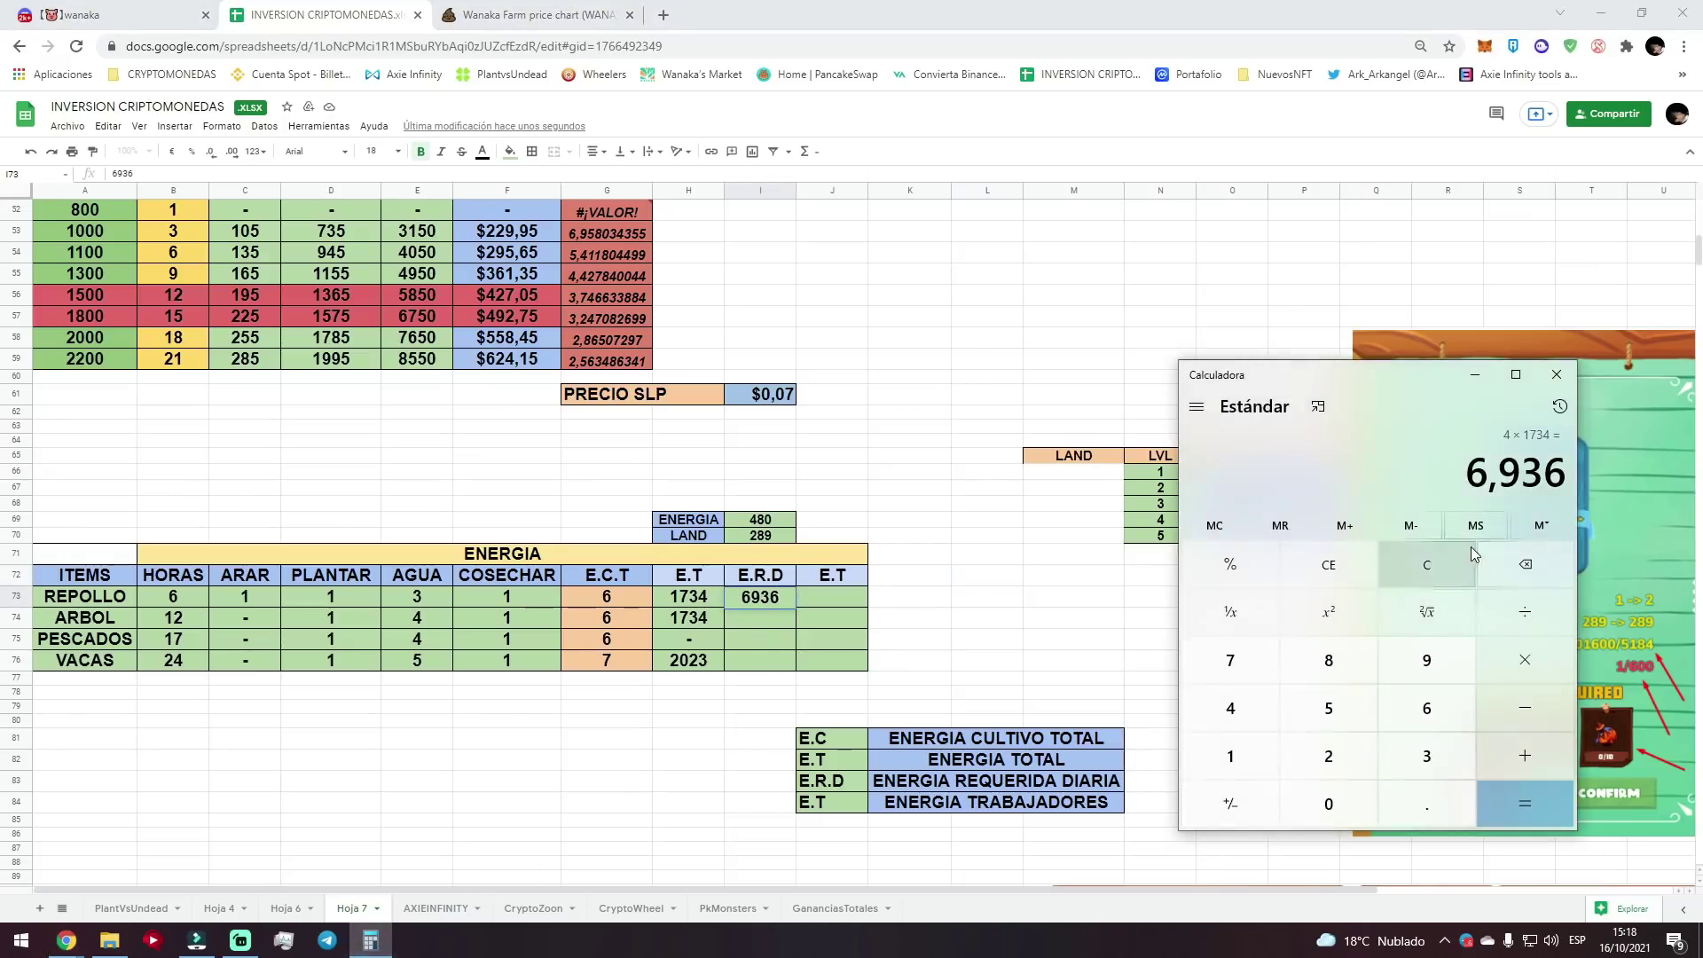
pyautogui.click(1441, 586)
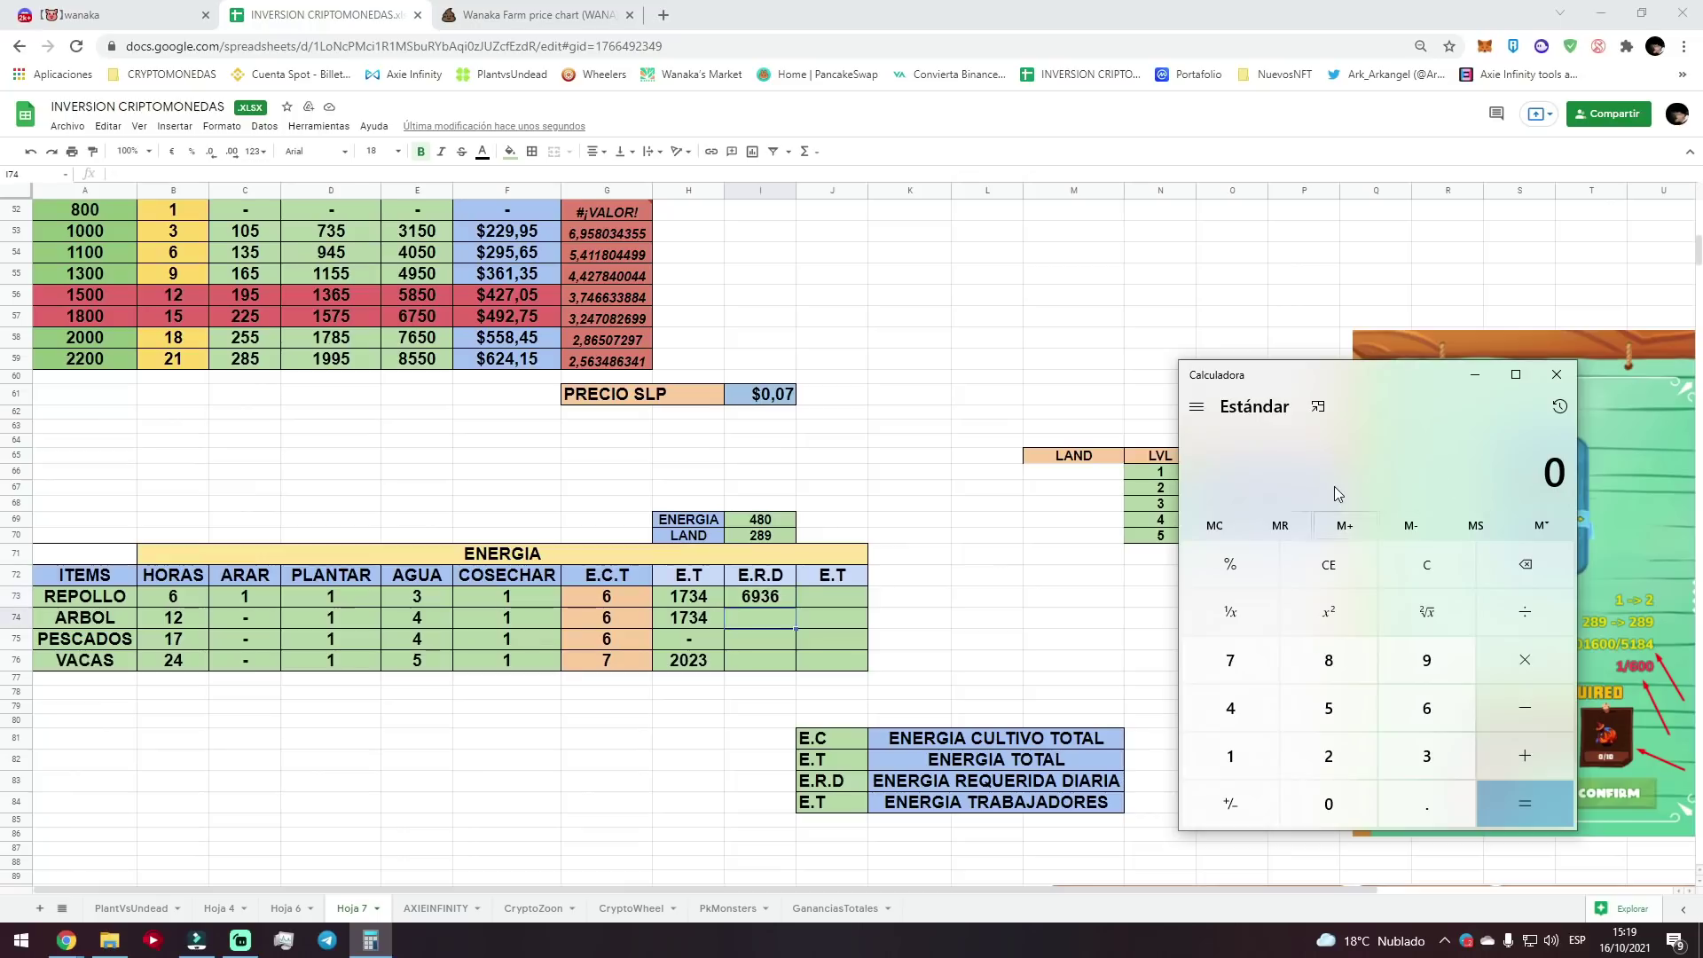
pyautogui.press('Return')
pyautogui.write('24/')
pyautogui.write('12')
pyautogui.press('Return')
pyautogui.write('*173')
pyautogui.press('Return')
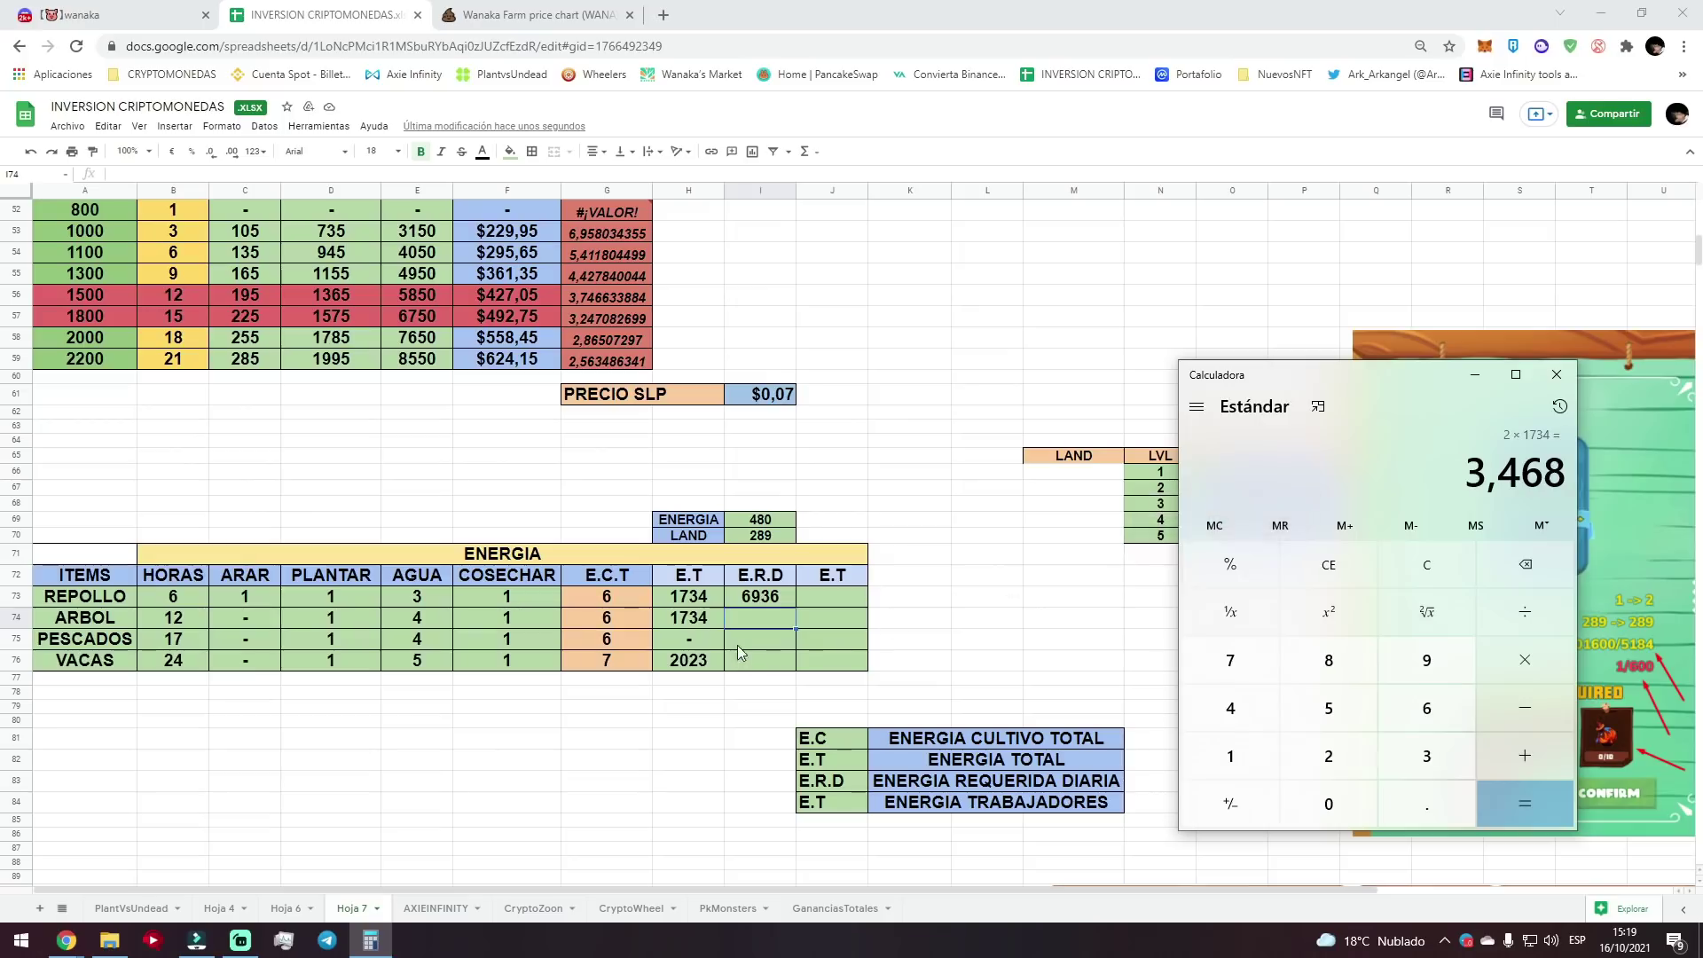
# Enter 3468 as ARBOL's required daily energy in the E.R.D column.
pyautogui.click(768, 626)
pyautogui.write('34')
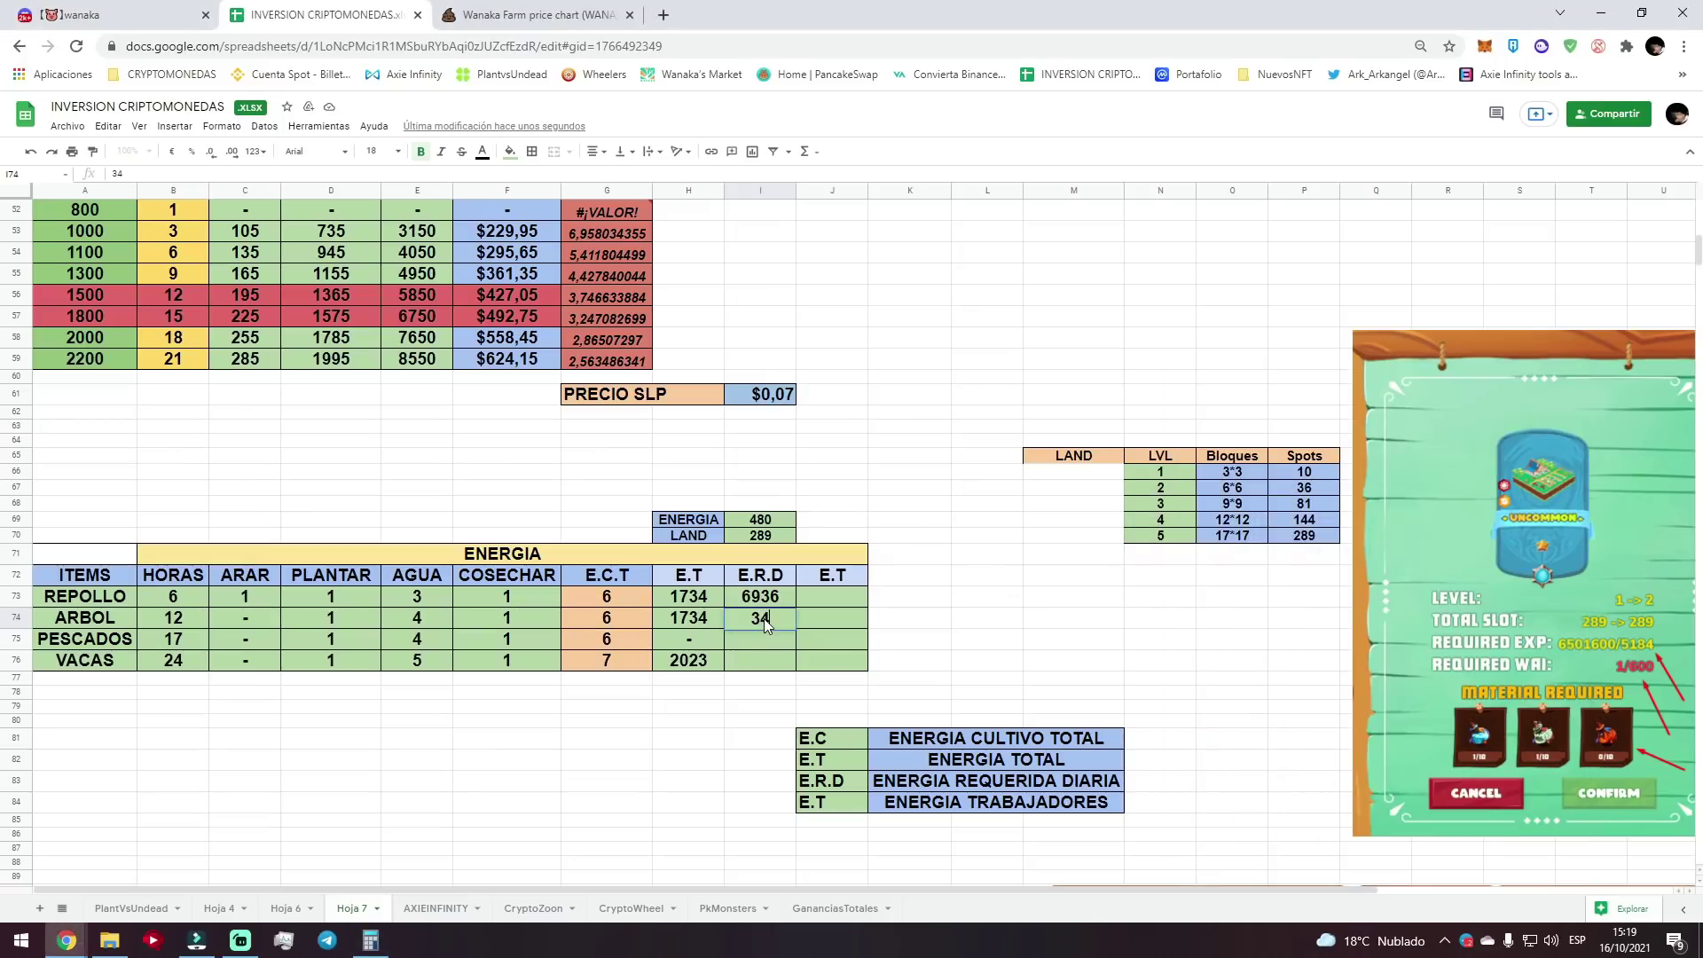
pyautogui.write('68')
# In Calculator, clear the previous result and divide 24 by VACAS's 24 hours.
pyautogui.click(370, 940)
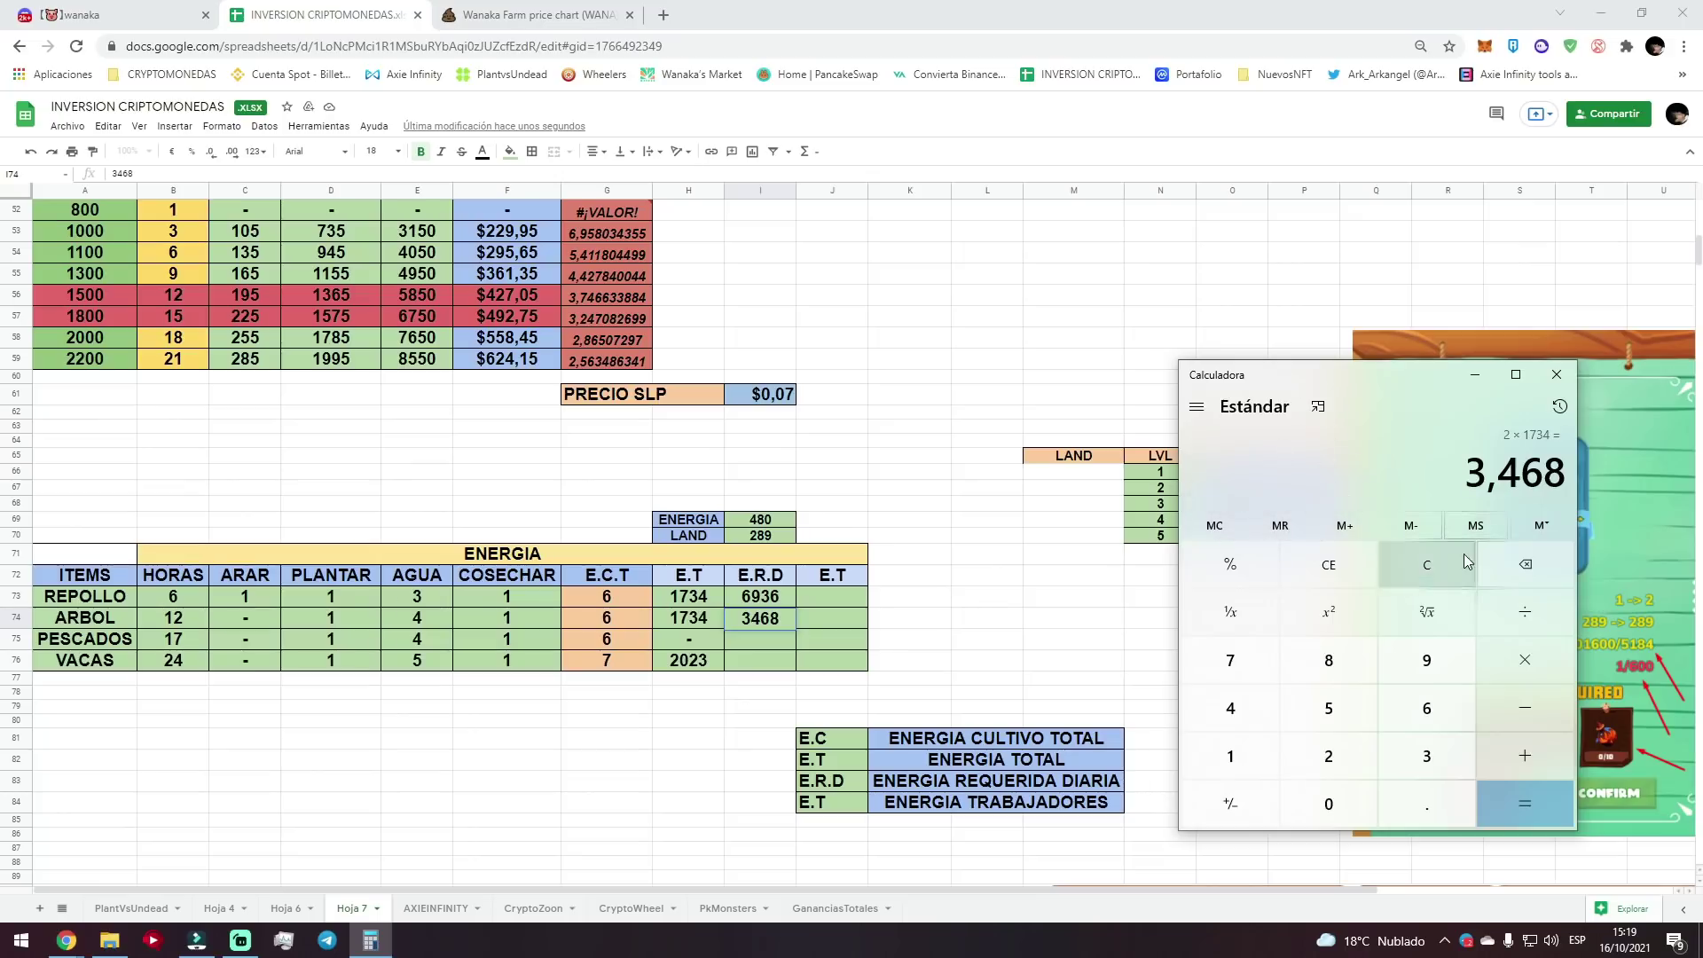
pyautogui.click(1438, 547)
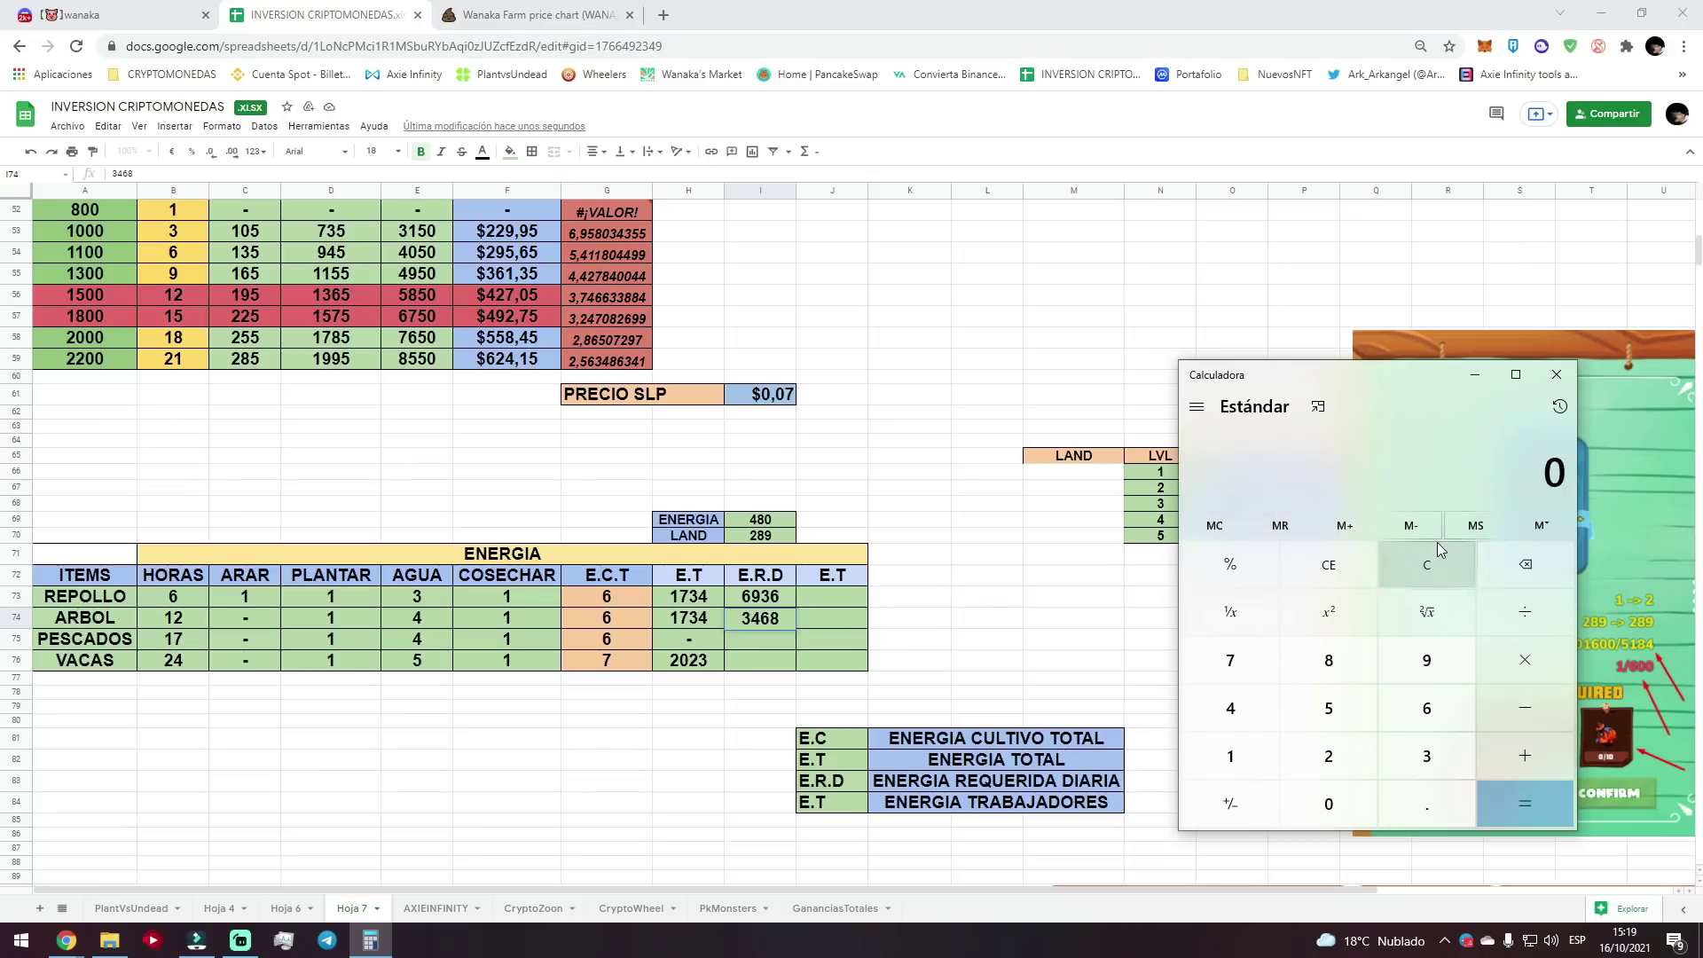
pyautogui.write('24')
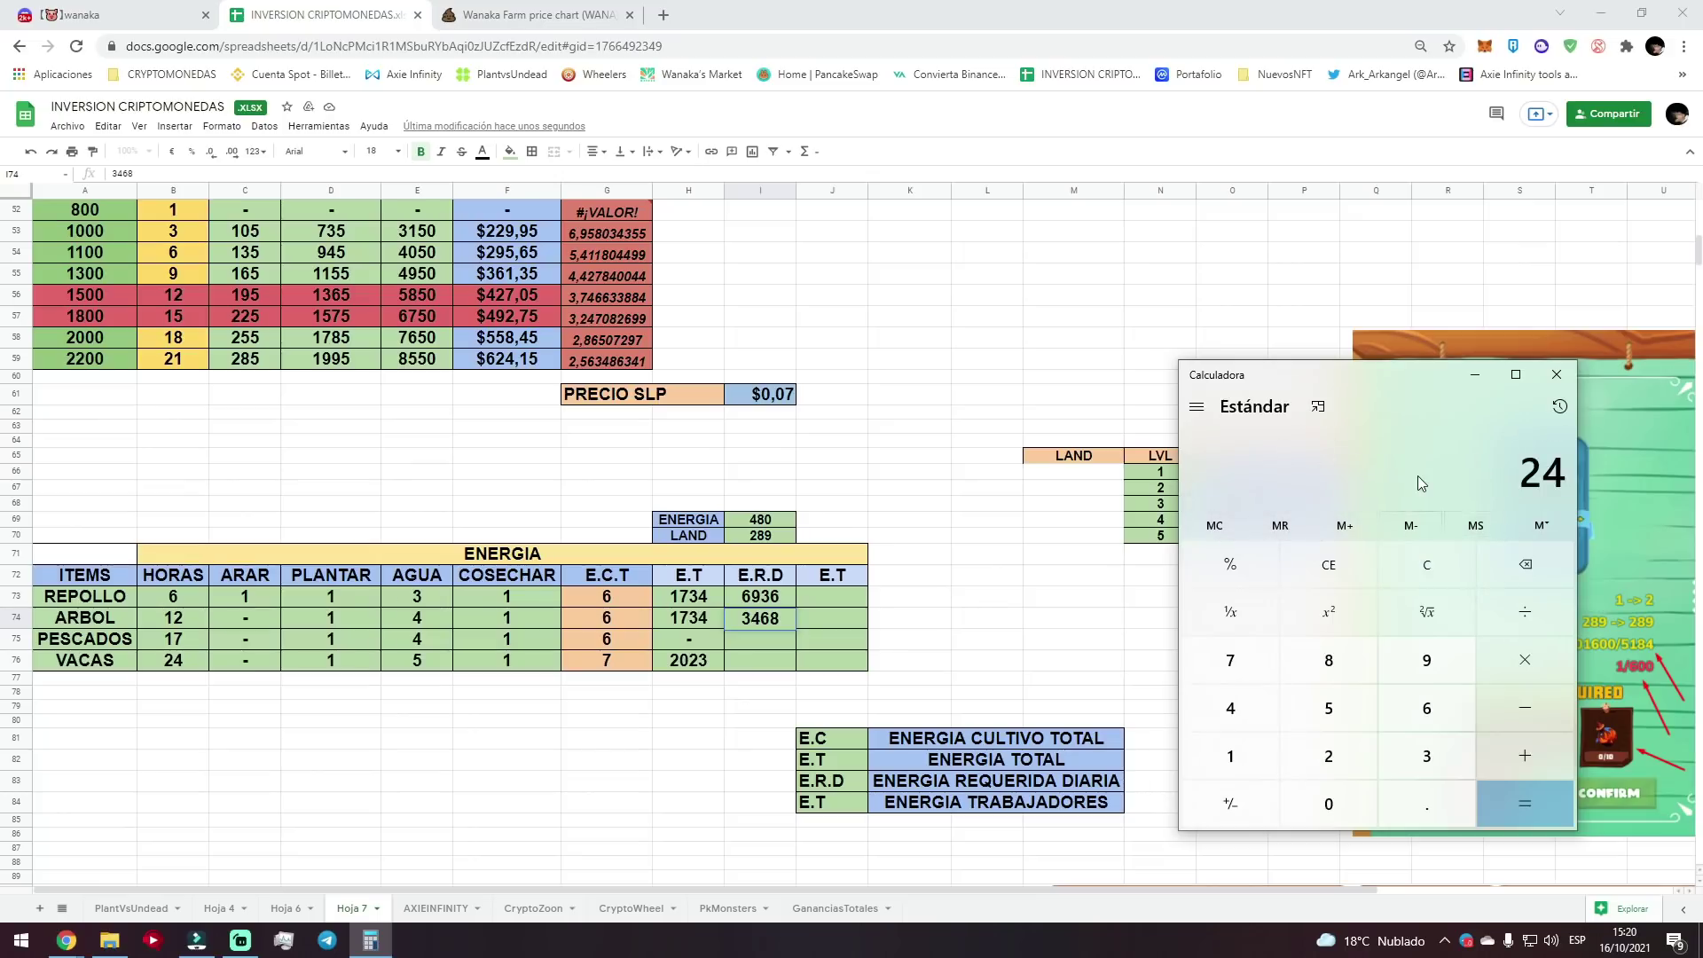
pyautogui.press('/')
pyautogui.press('Return')
# Back in the spreadsheet, enter 2023 as VACAS's required daily energy in the E.R.D column.
pyautogui.hotkey('alt', 'Tab')
pyautogui.press('Return')
pyautogui.click(781, 661)
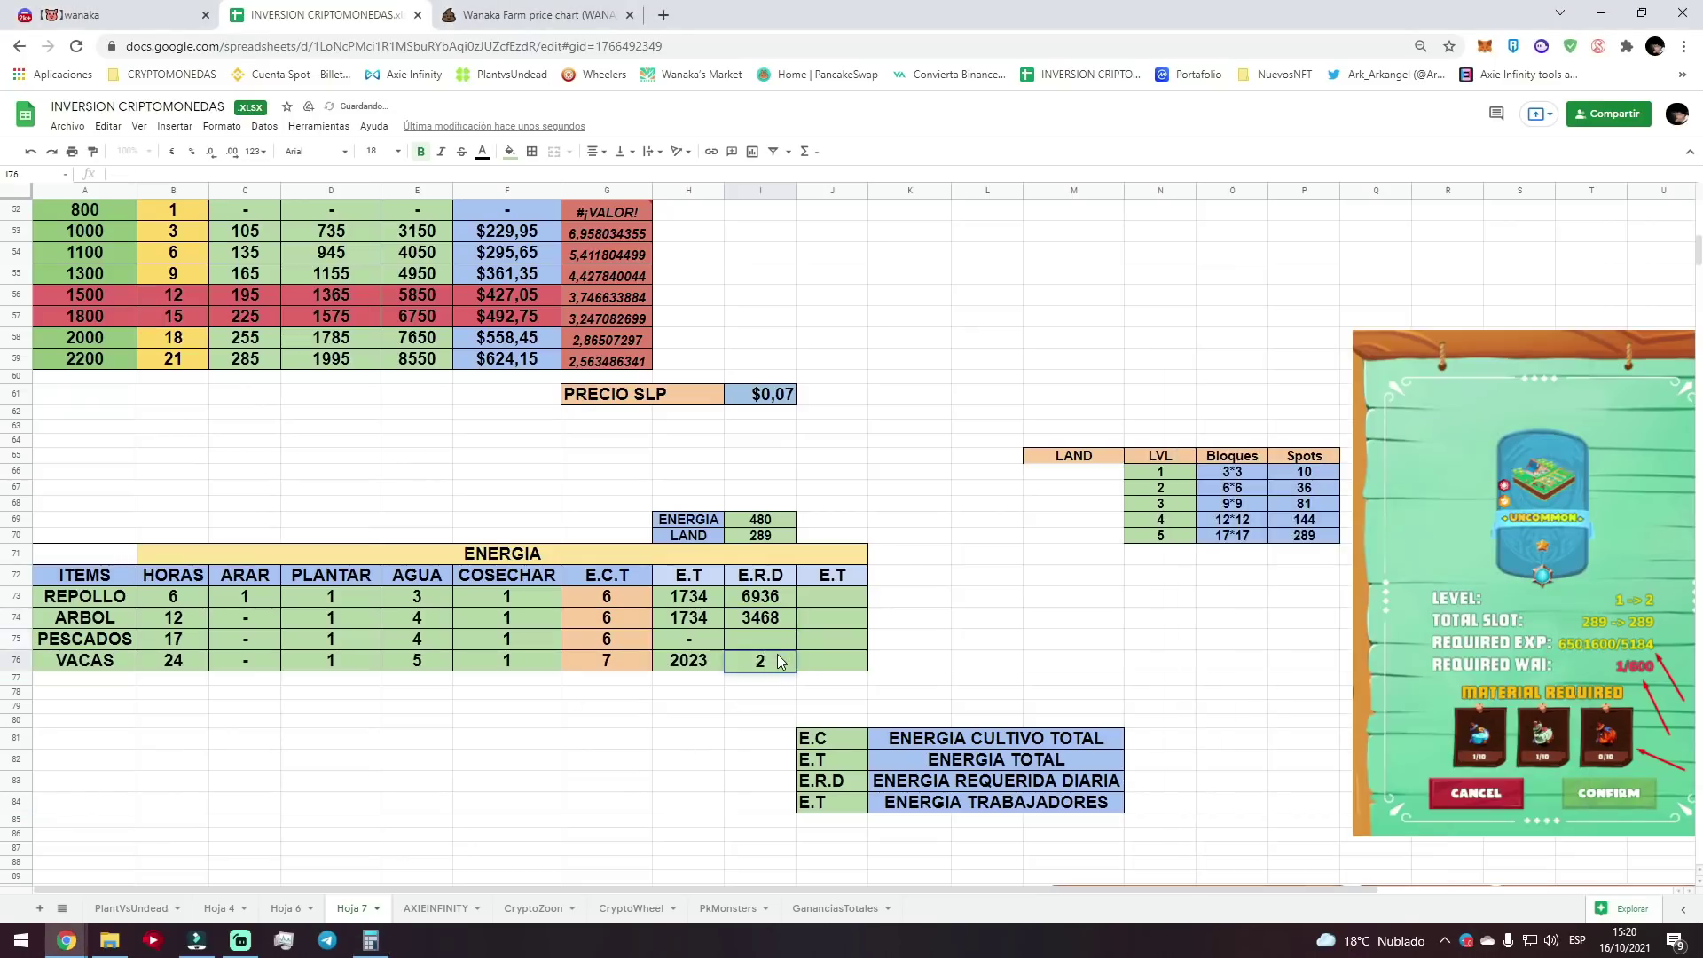
pyautogui.write('2023')
pyautogui.press('Return')
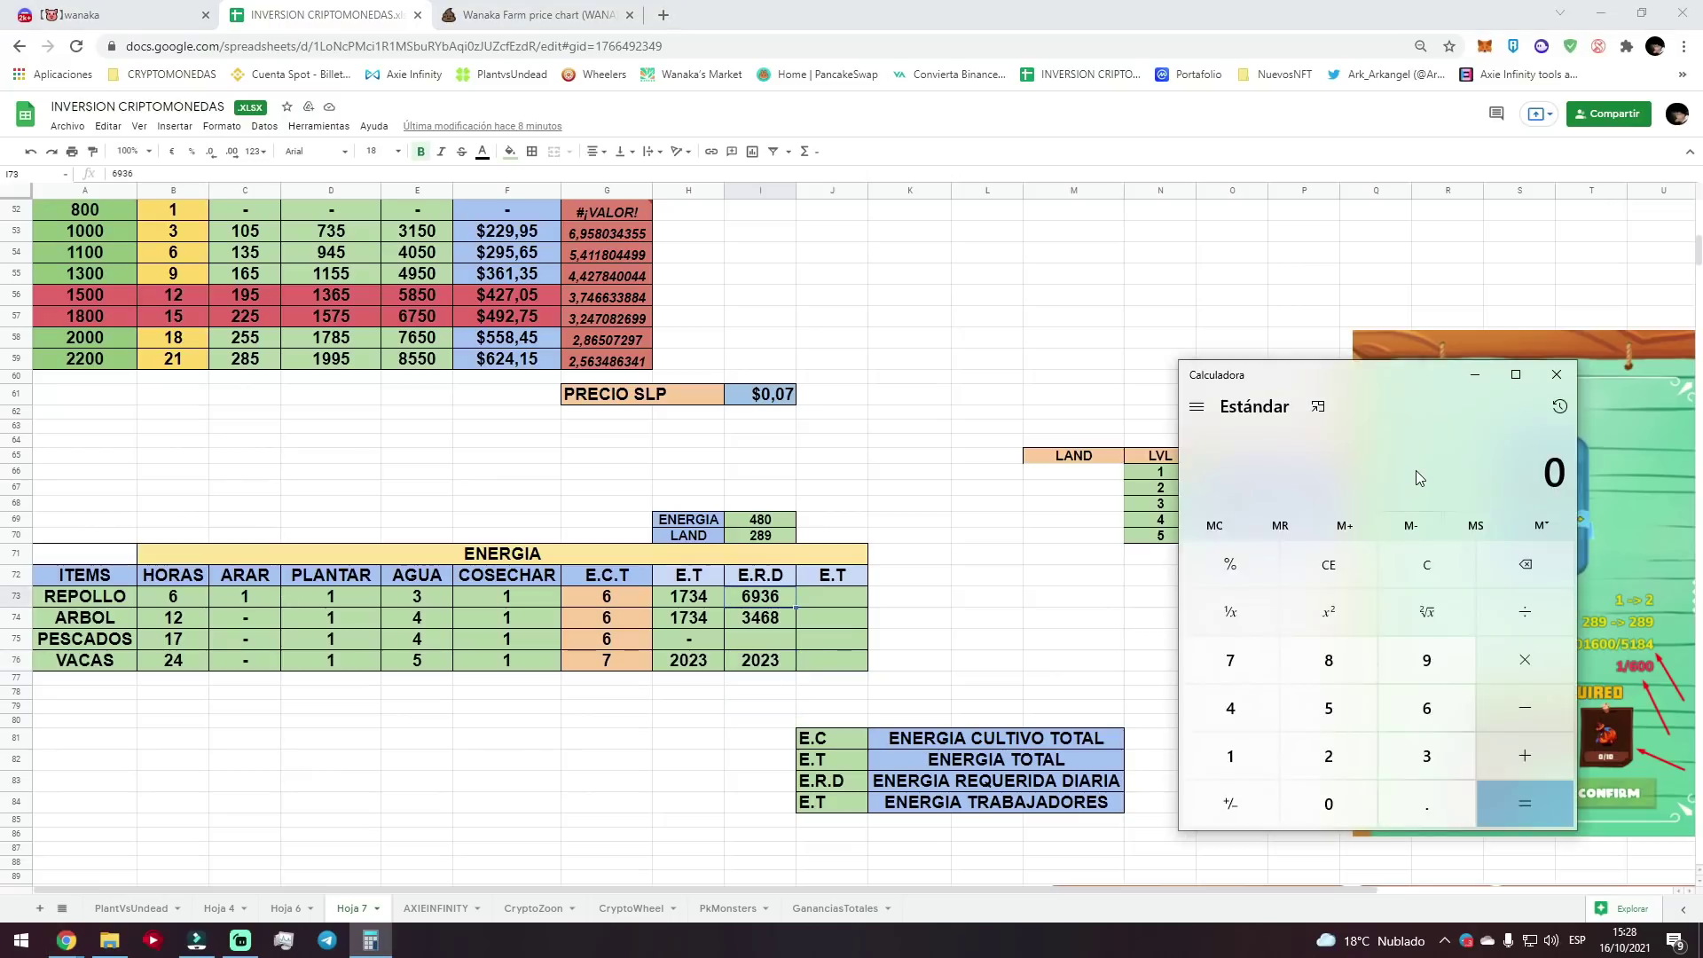
# Divide REPOLLO's 6936 by 480 in Calculator and enter 14 in its E.T cell beside E.R.D.
pyautogui.write('6')
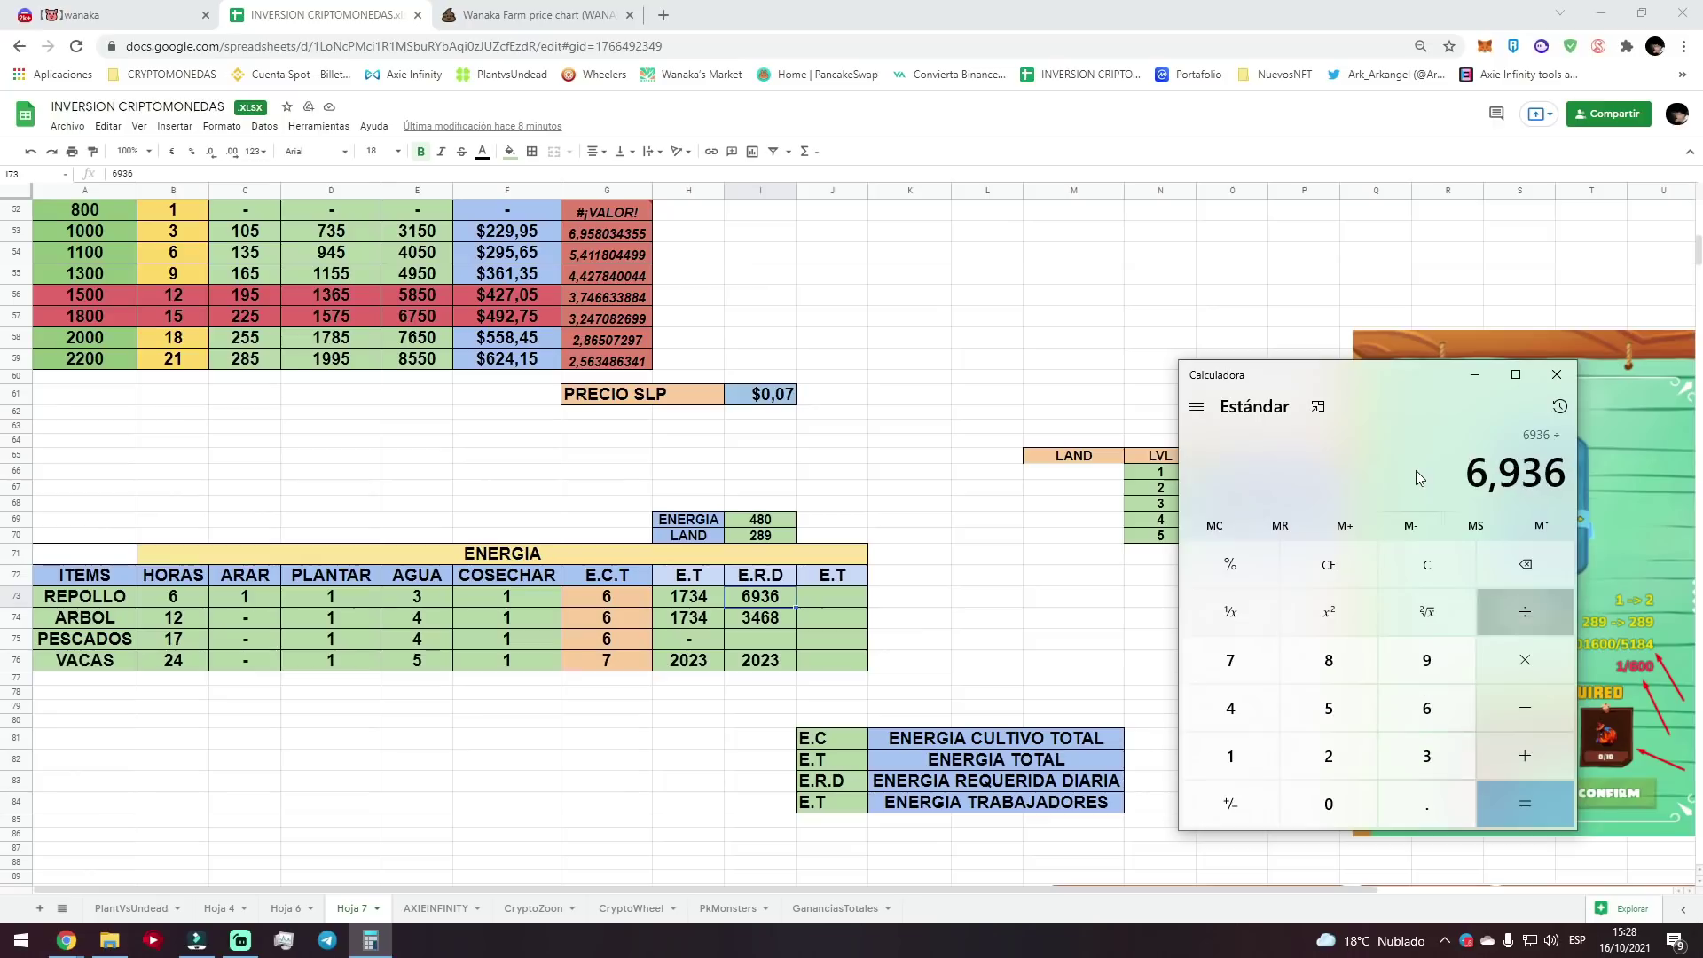
pyautogui.write('936/480')
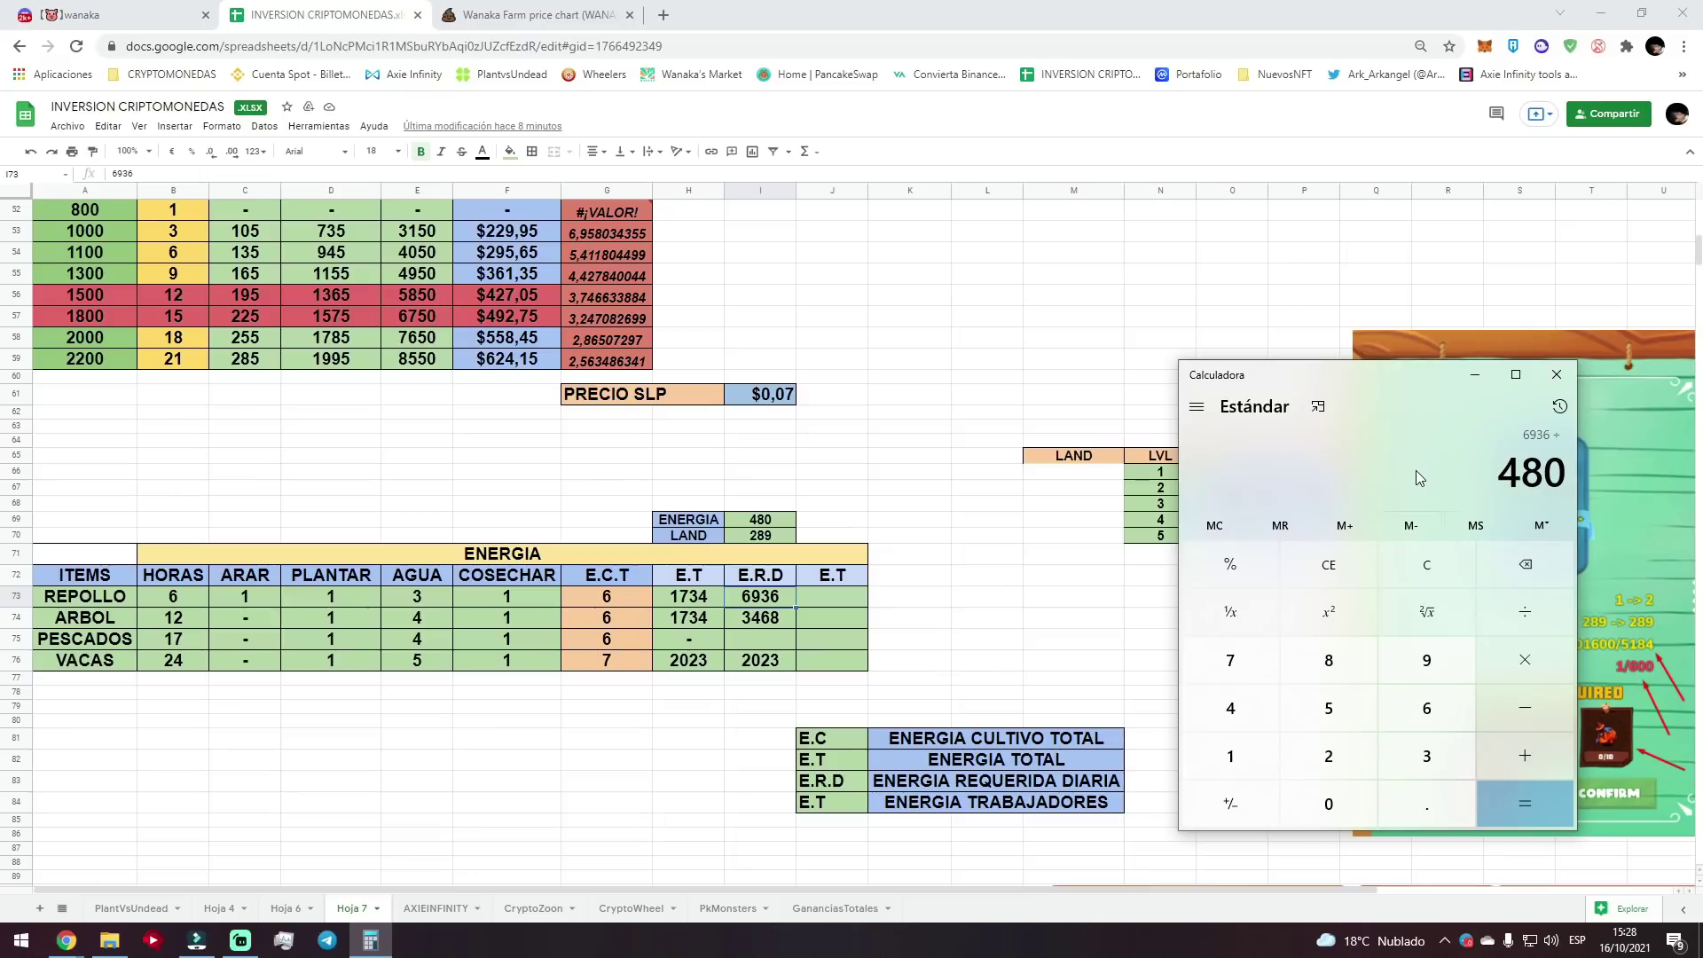
pyautogui.press('Return')
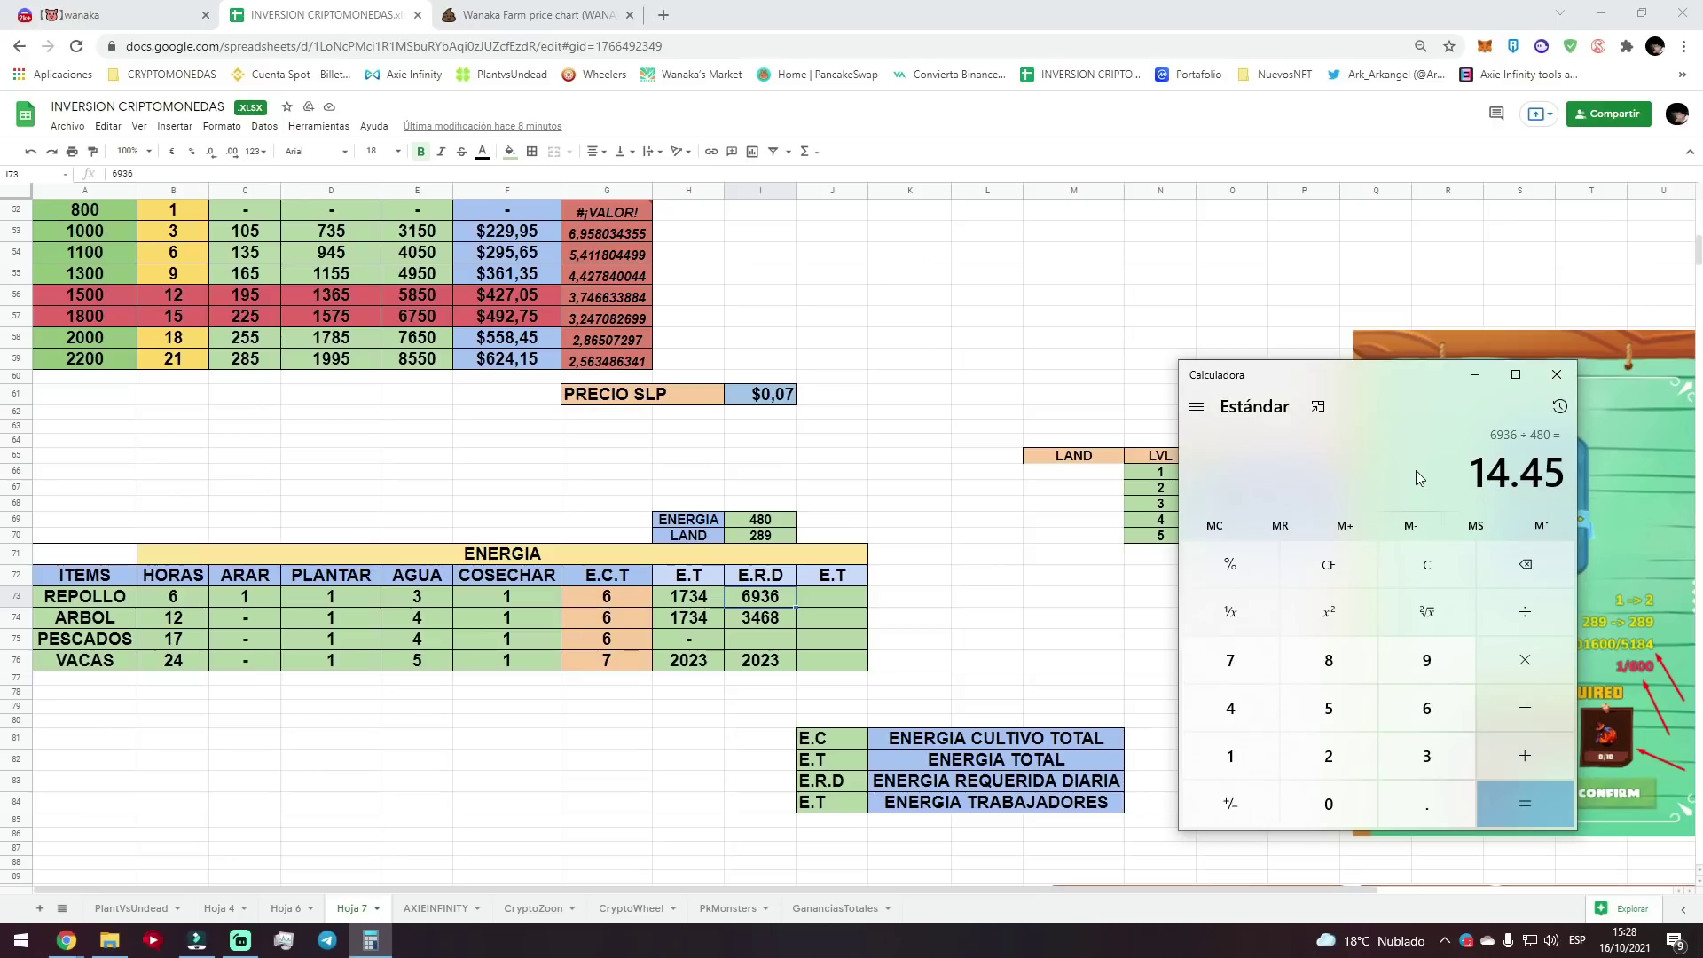
pyautogui.click(837, 599)
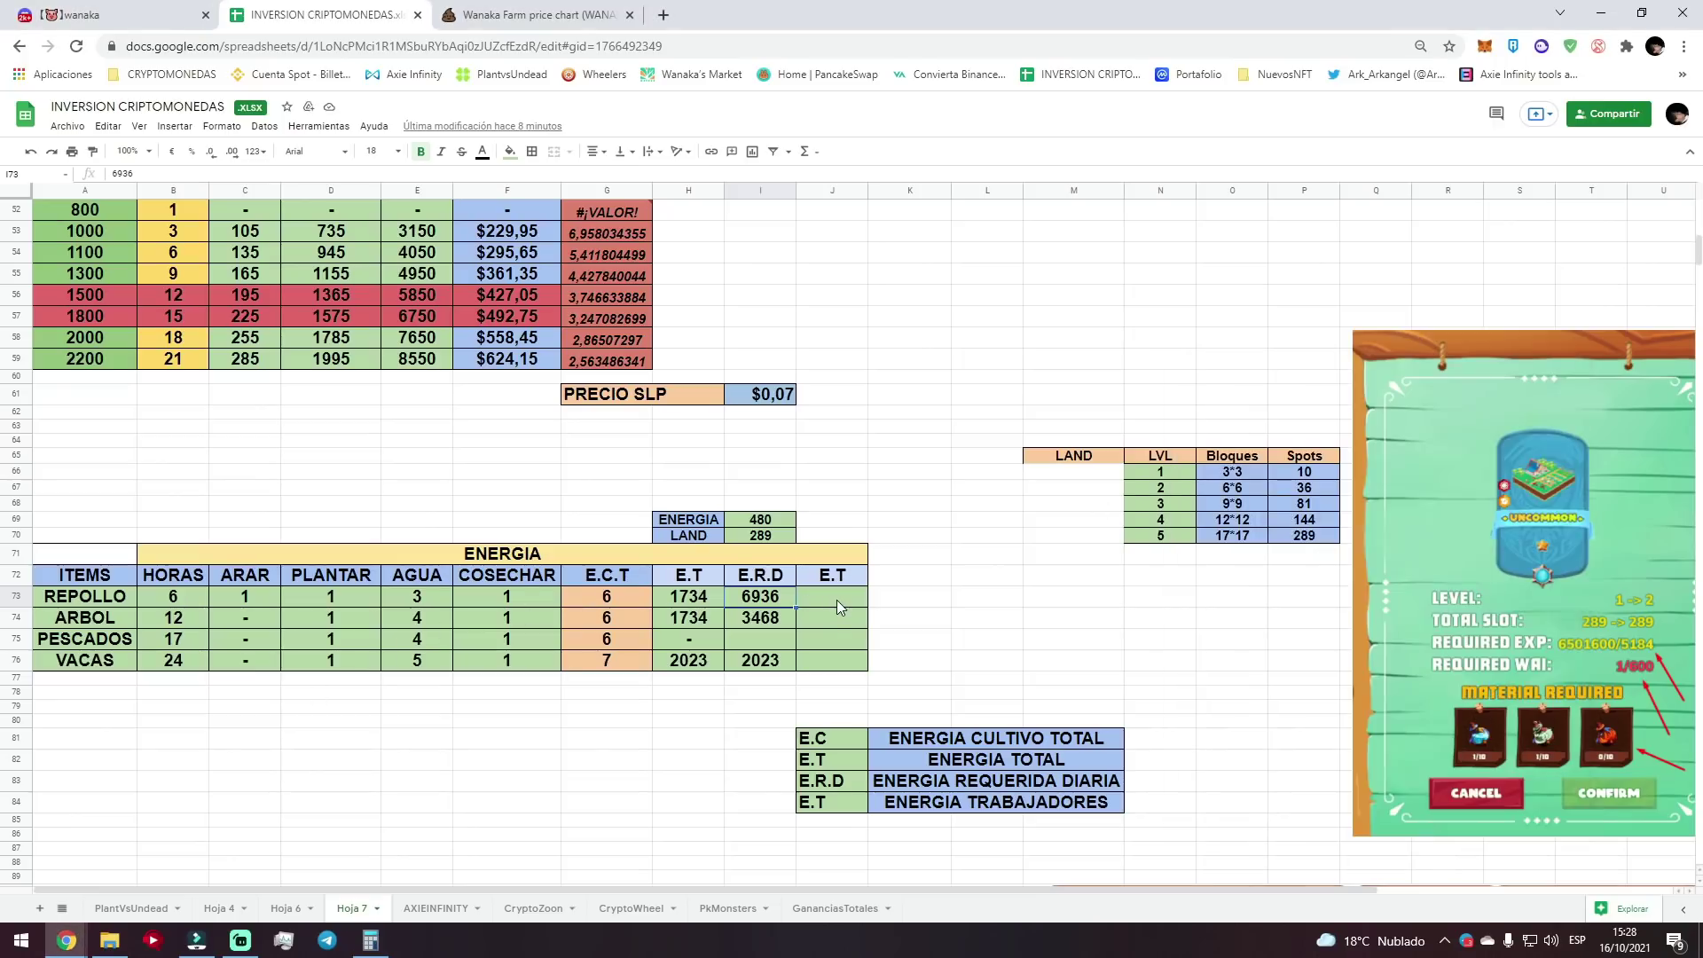
pyautogui.click(837, 599)
pyautogui.write('14')
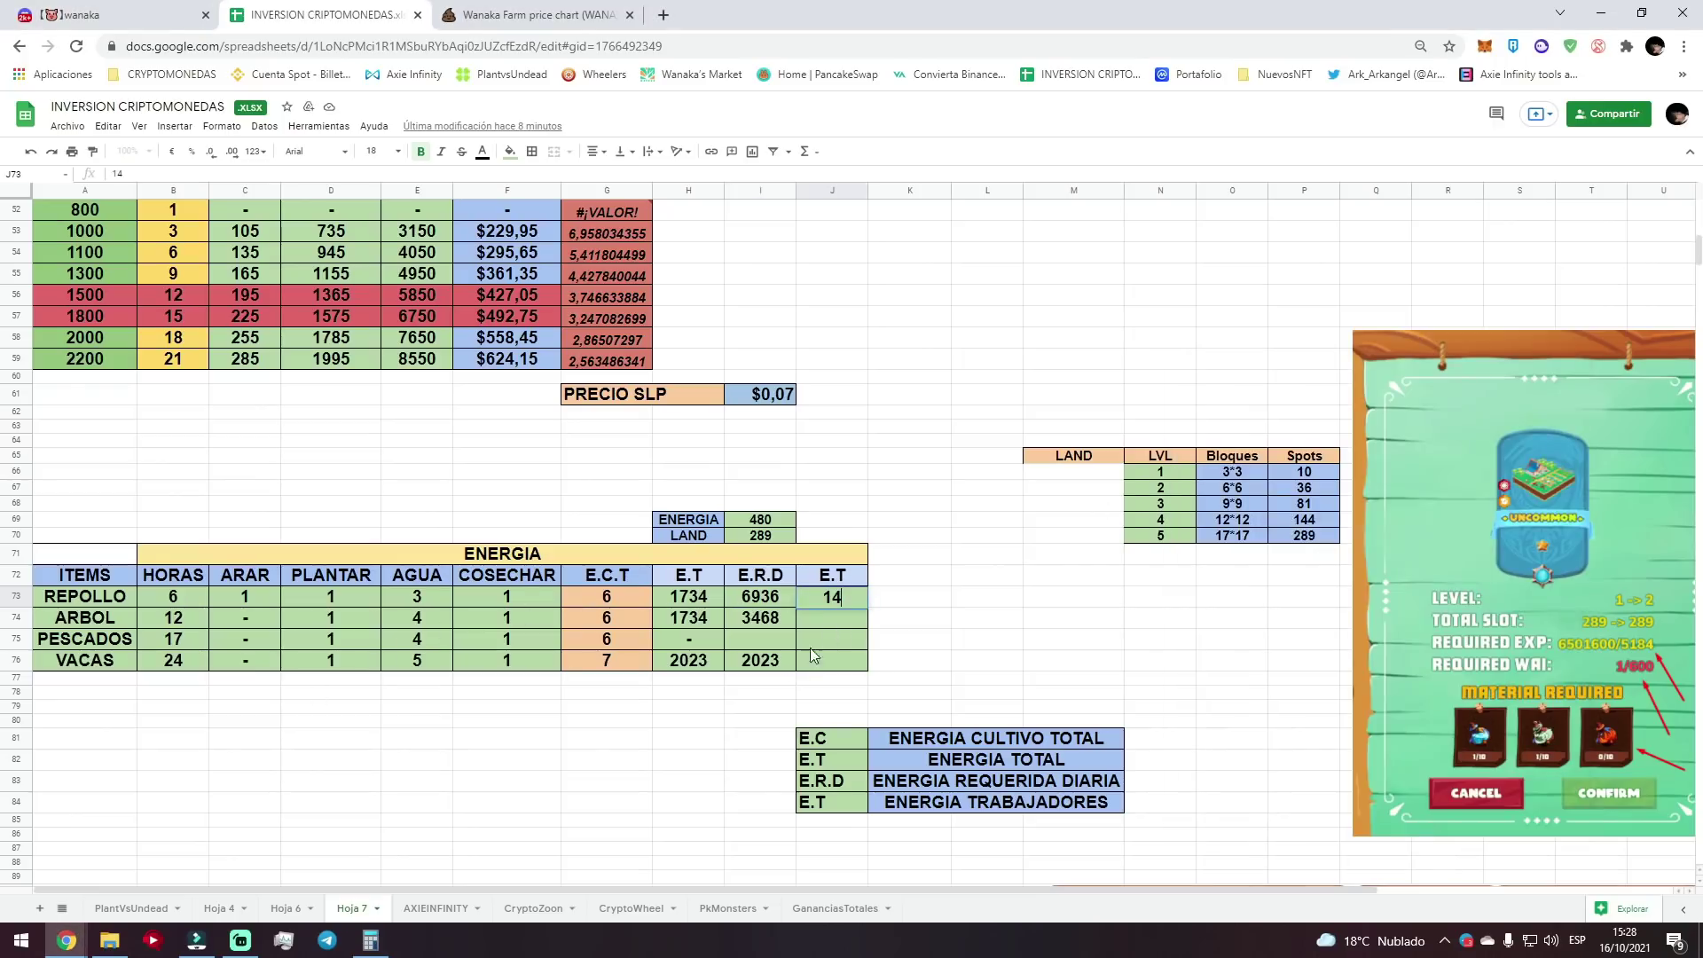
pyautogui.press('Return')
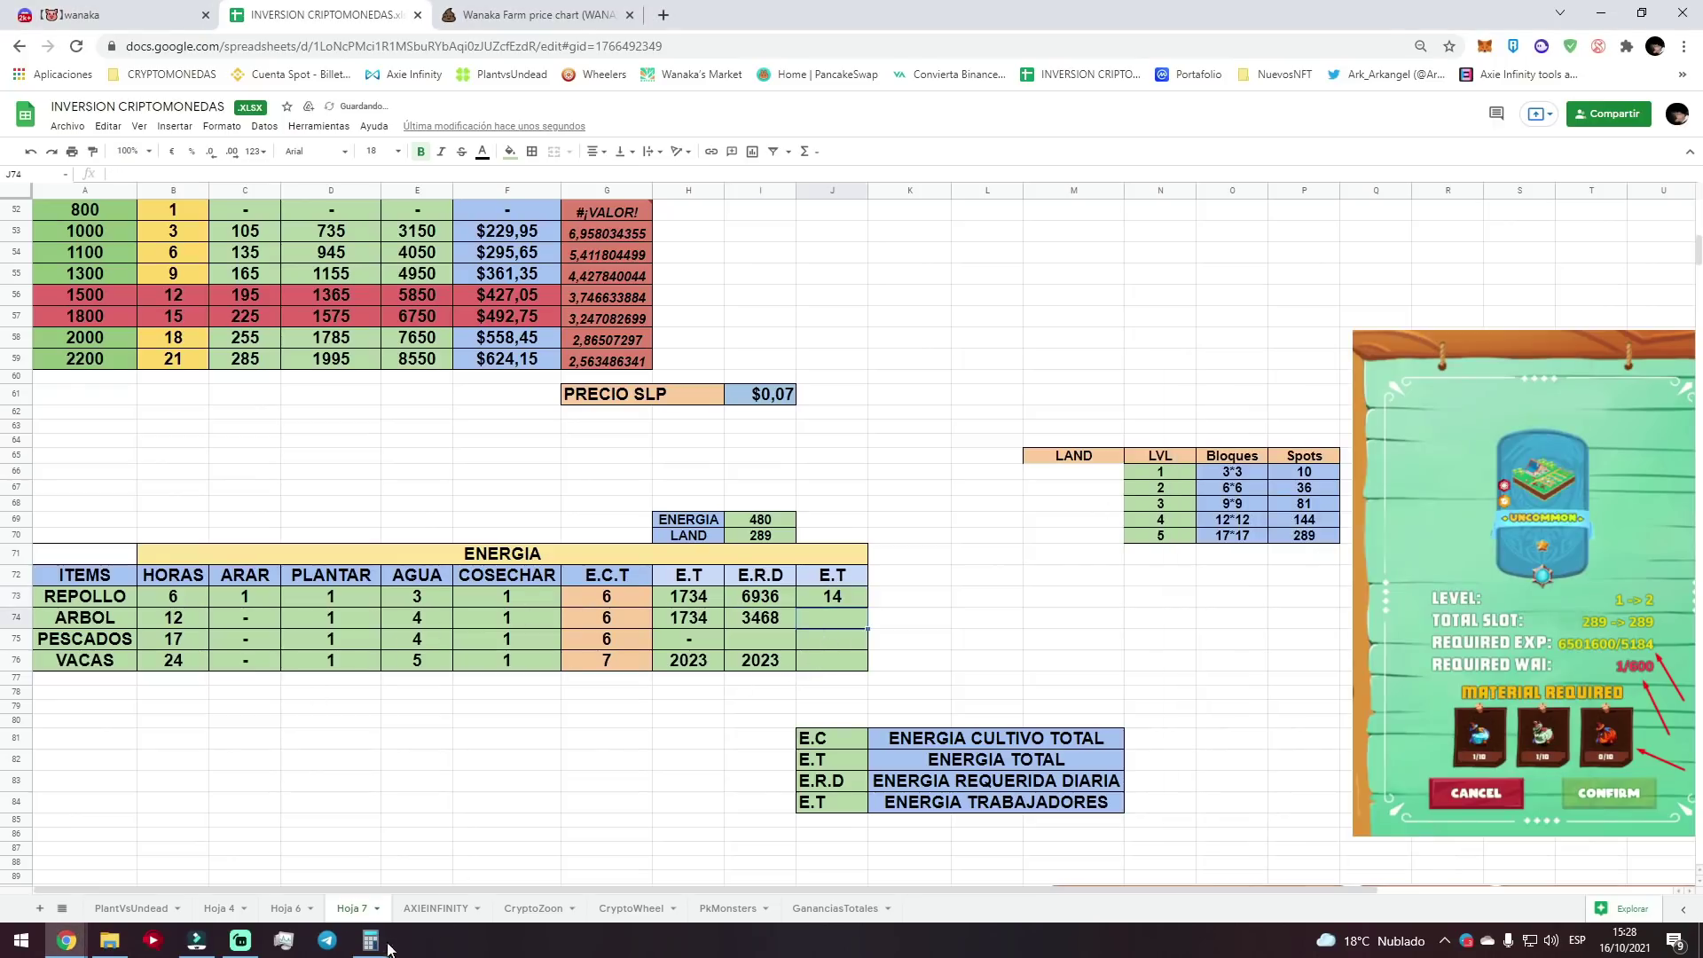
# Divide ARBOL's 3468 by 480 in Calculator and enter 7 in its E.T cell beside E.R.D.
pyautogui.click(370, 940)
pyautogui.click(1434, 578)
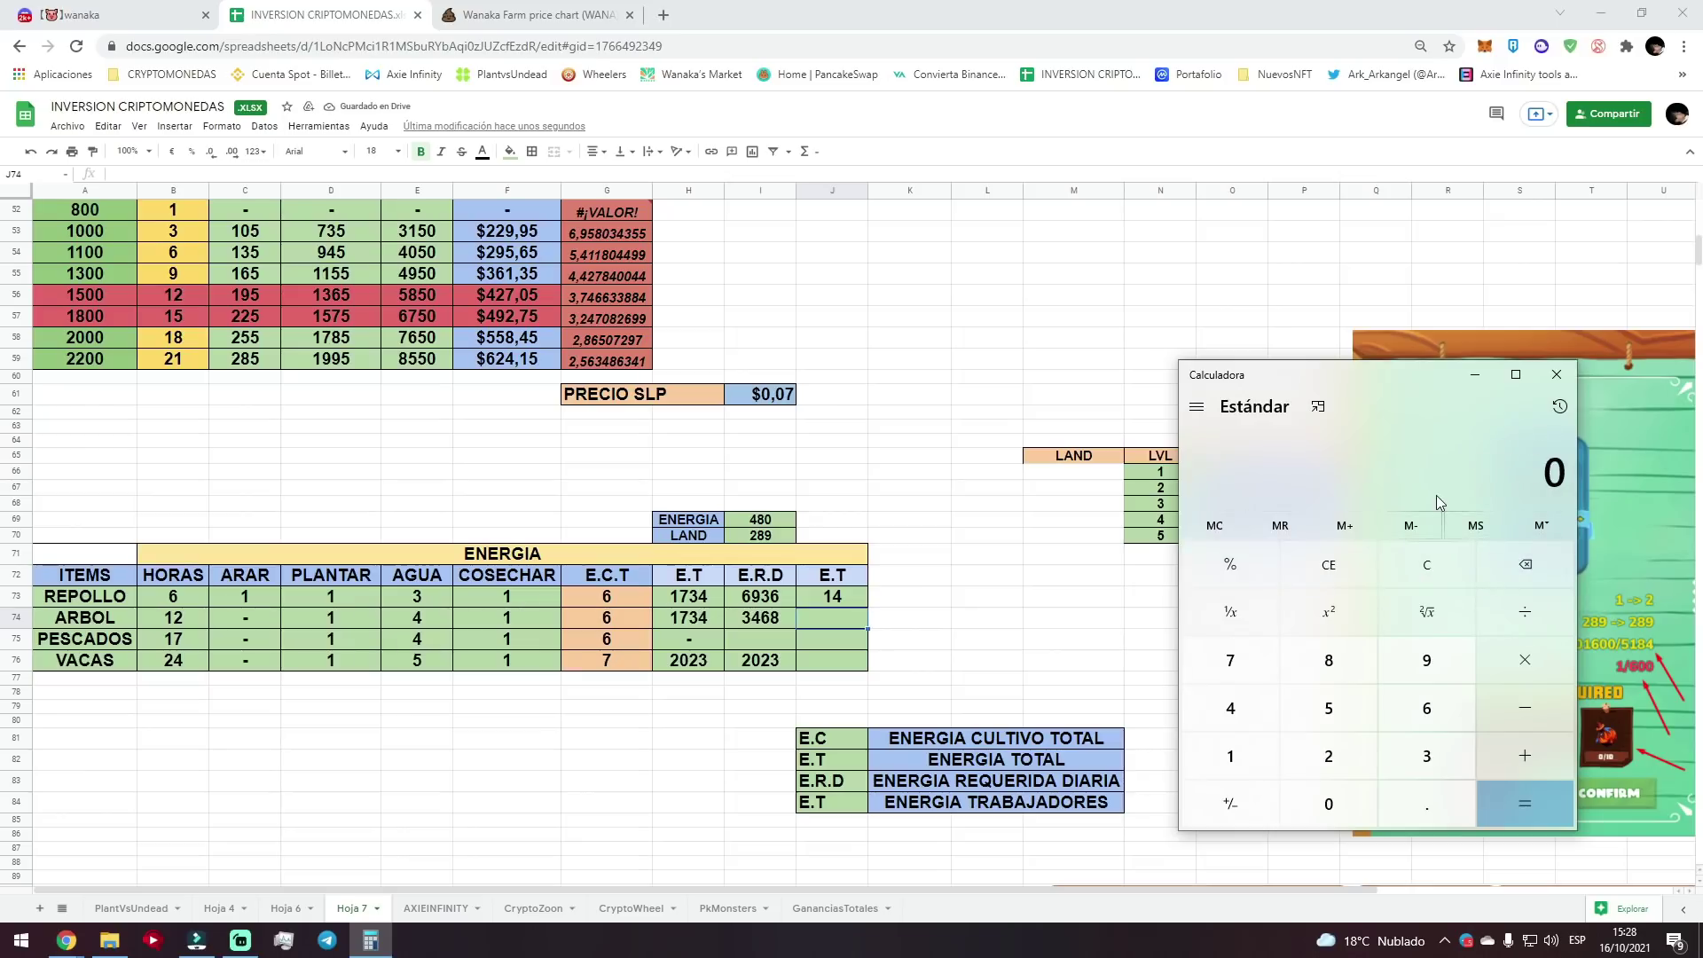
pyautogui.write('3468/480')
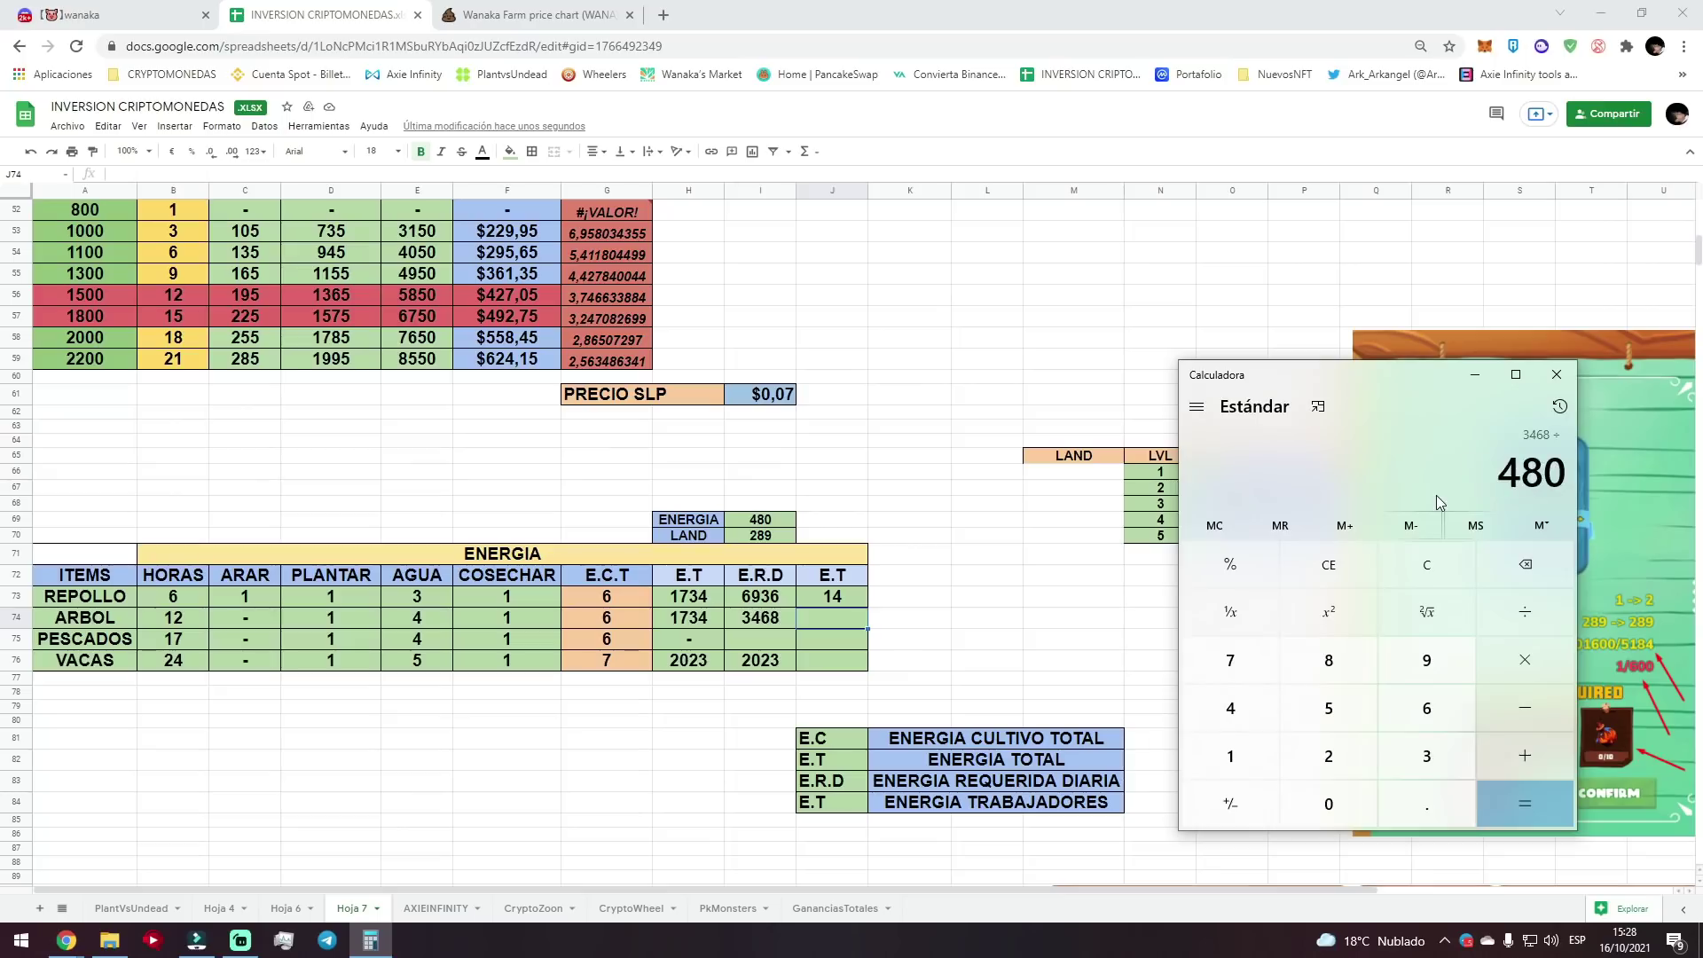
pyautogui.press('Return')
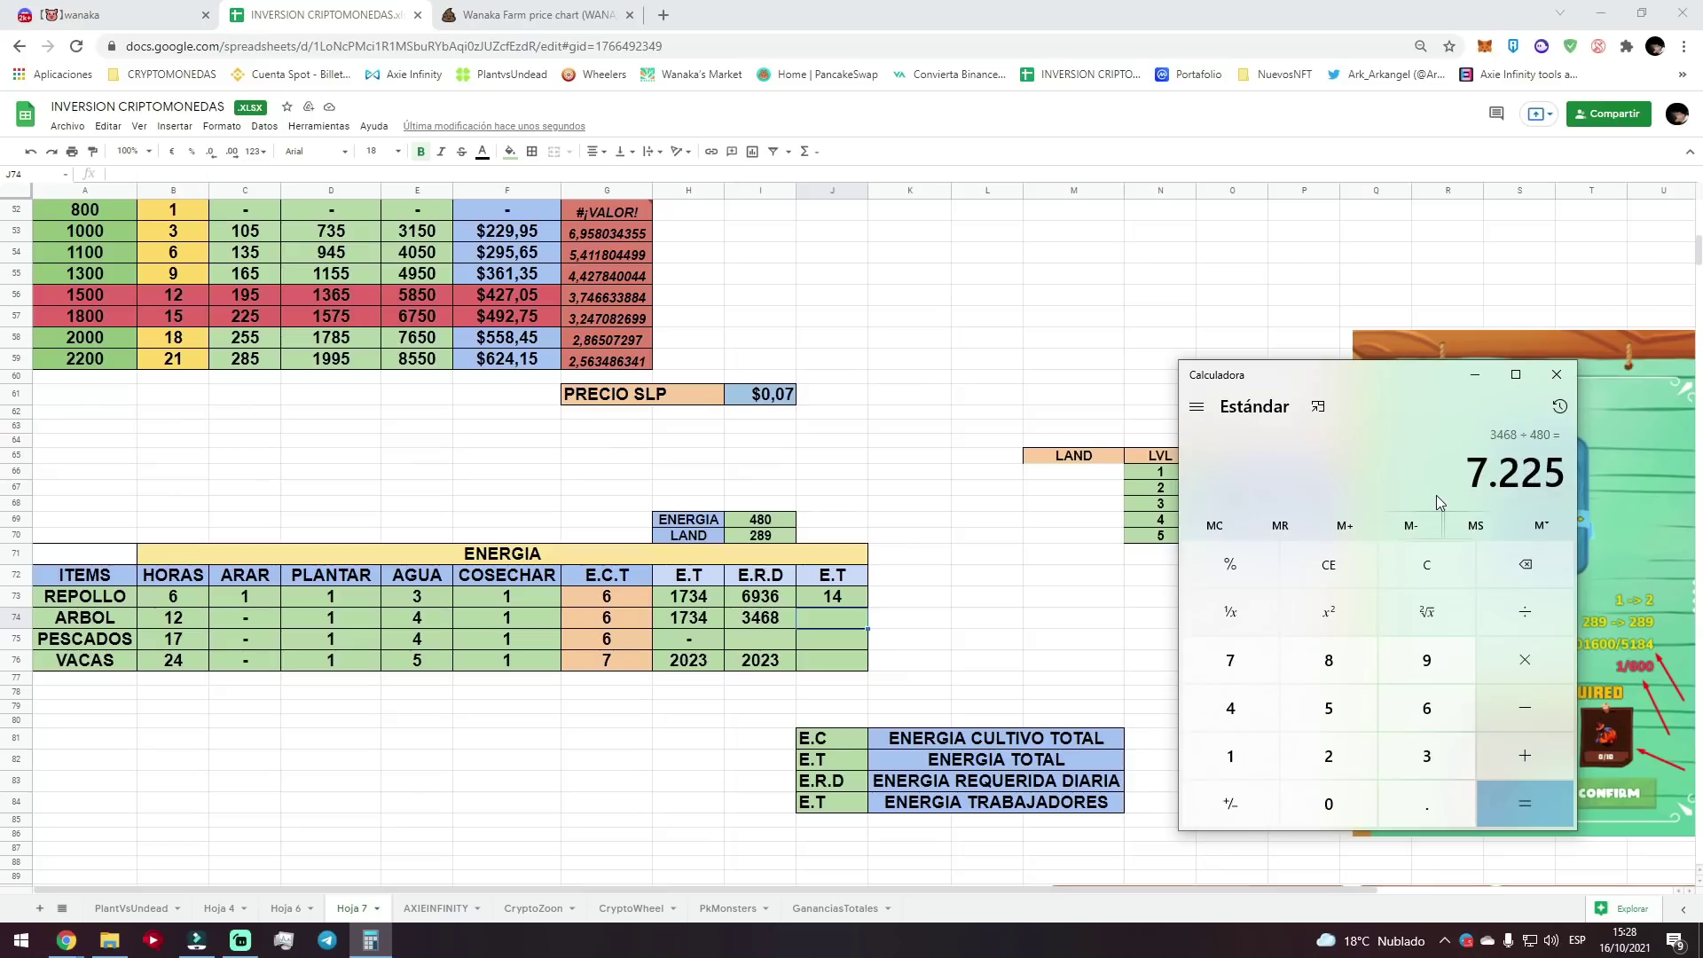
pyautogui.click(826, 615)
pyautogui.write('7')
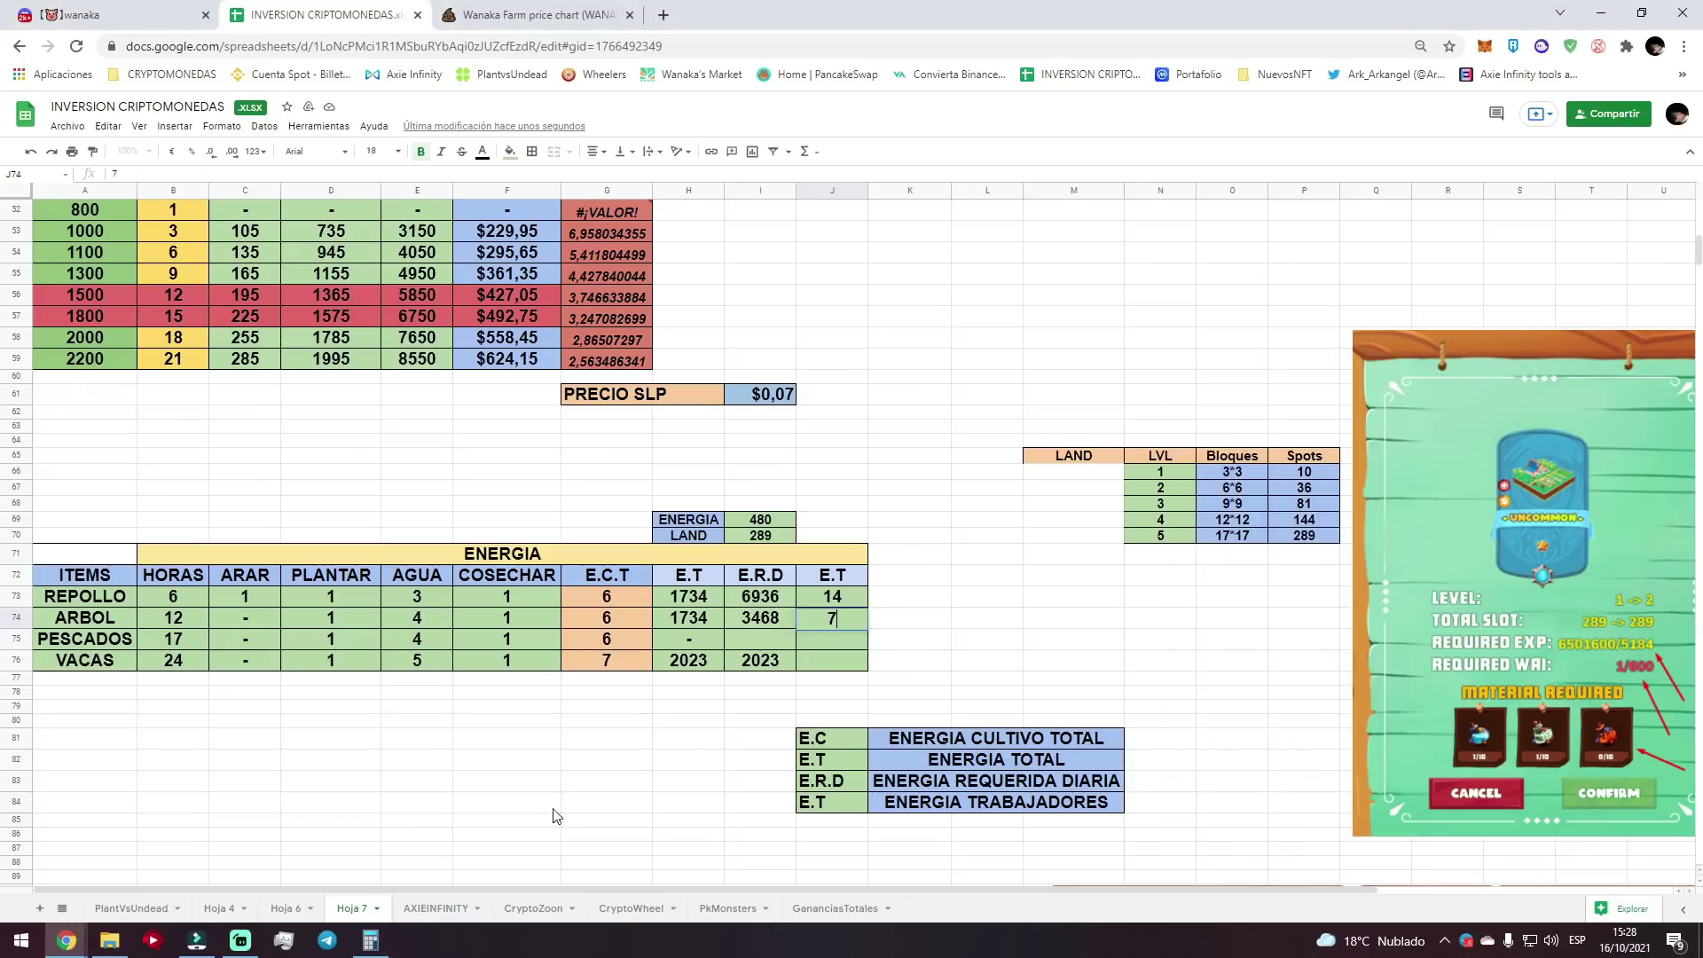
# Divide VACAS's 2023 by 480 in Calculator and enter 4 in its E.T cell beside E.R.D.
pyautogui.click(369, 940)
pyautogui.click(1426, 565)
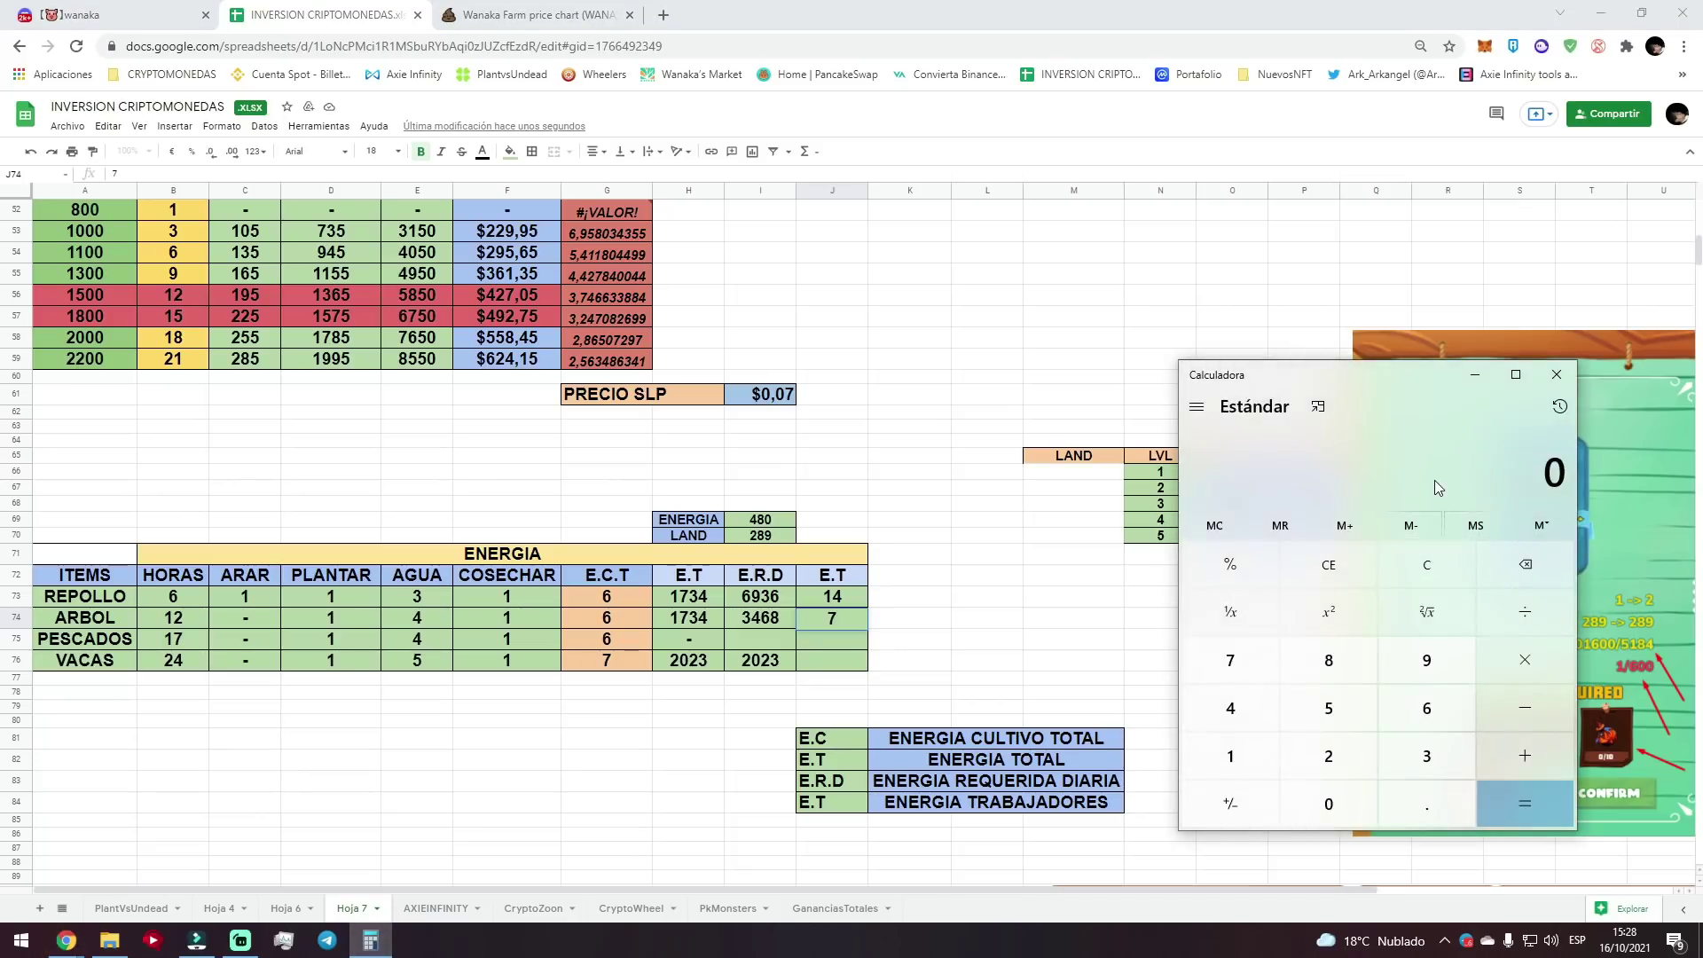
pyautogui.write('2023')
pyautogui.press('/')
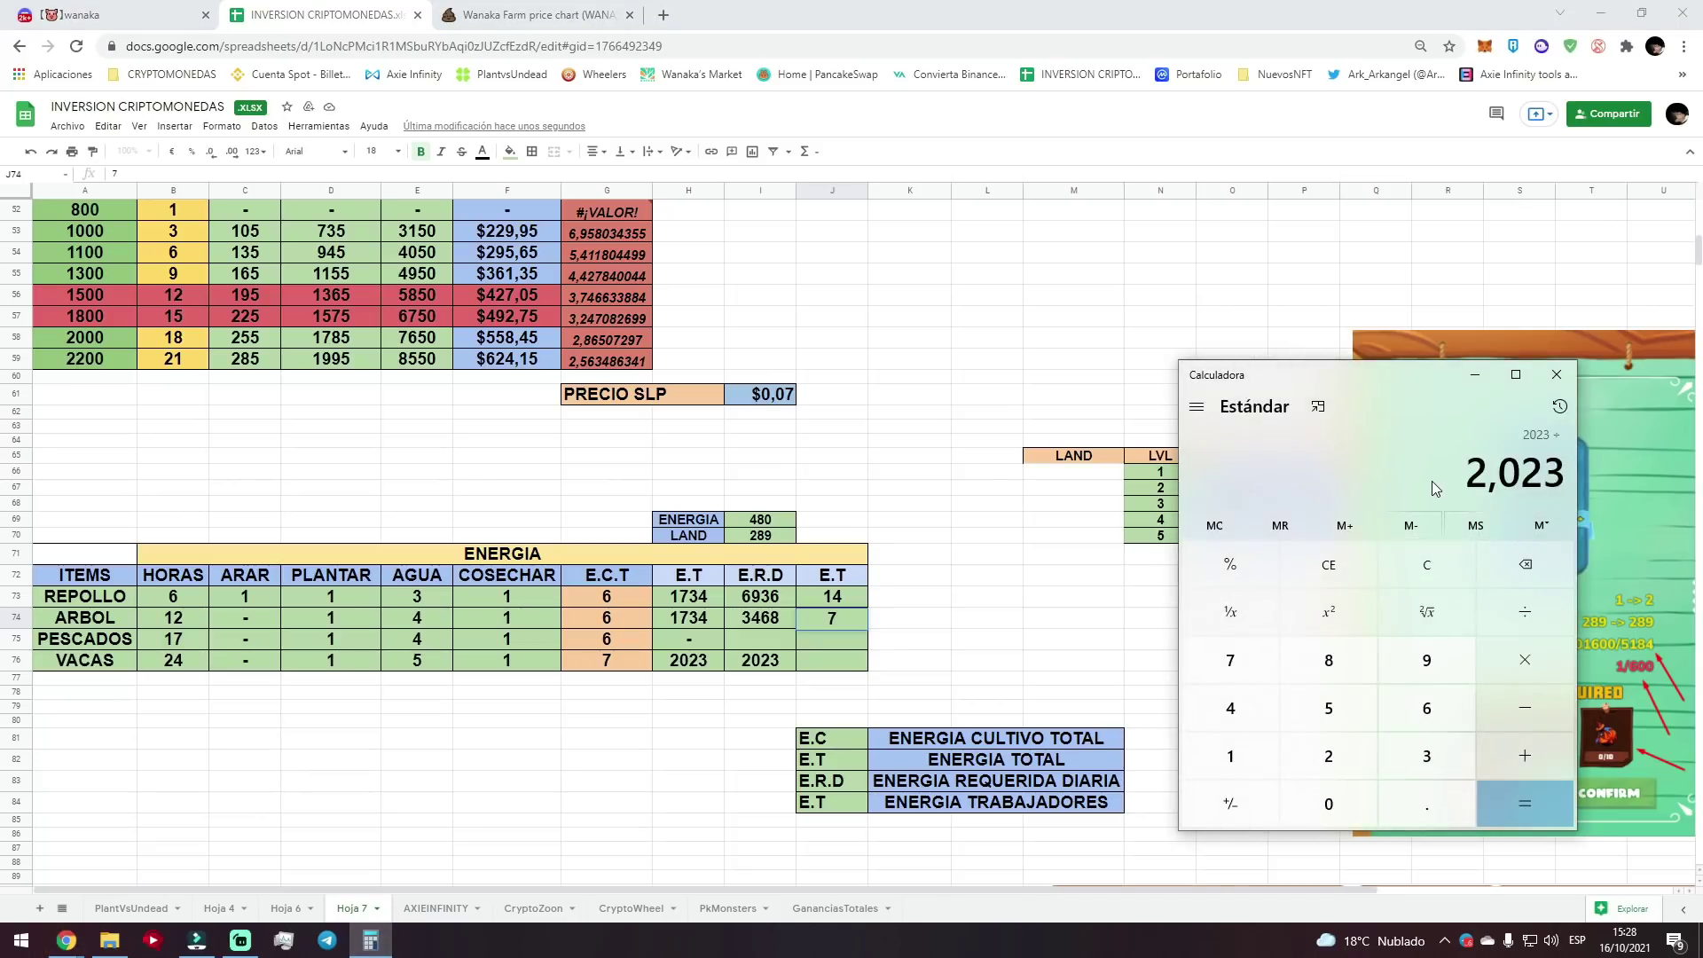
pyautogui.write('480')
pyautogui.press('Return')
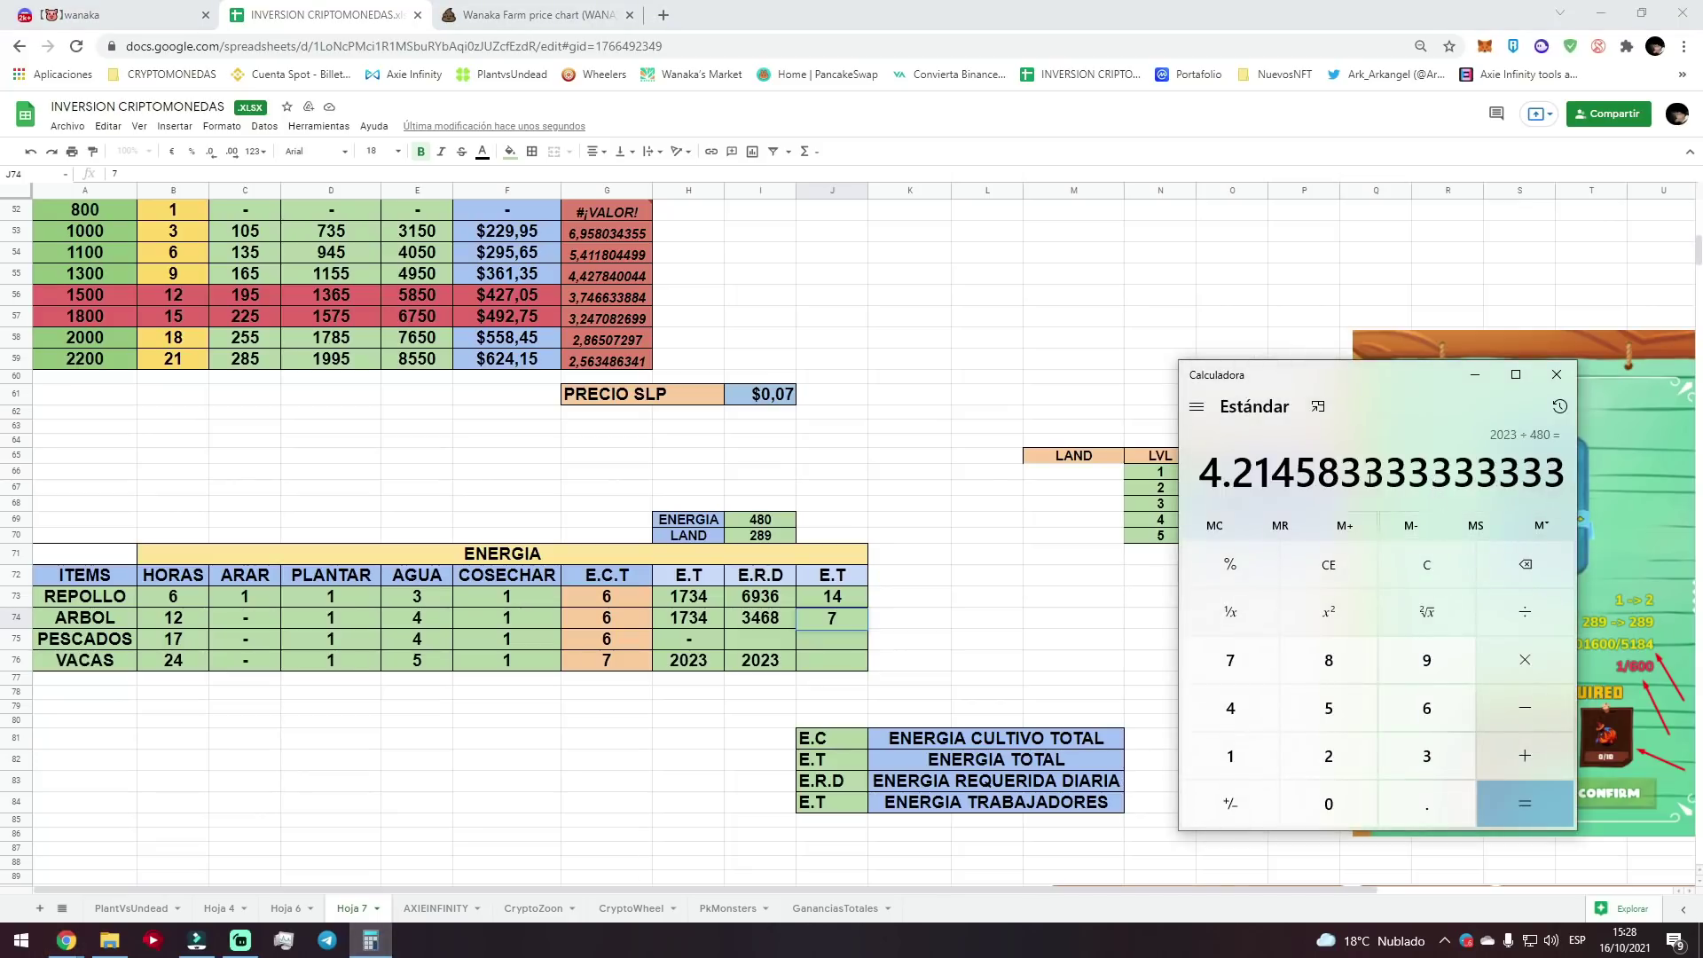
pyautogui.click(825, 669)
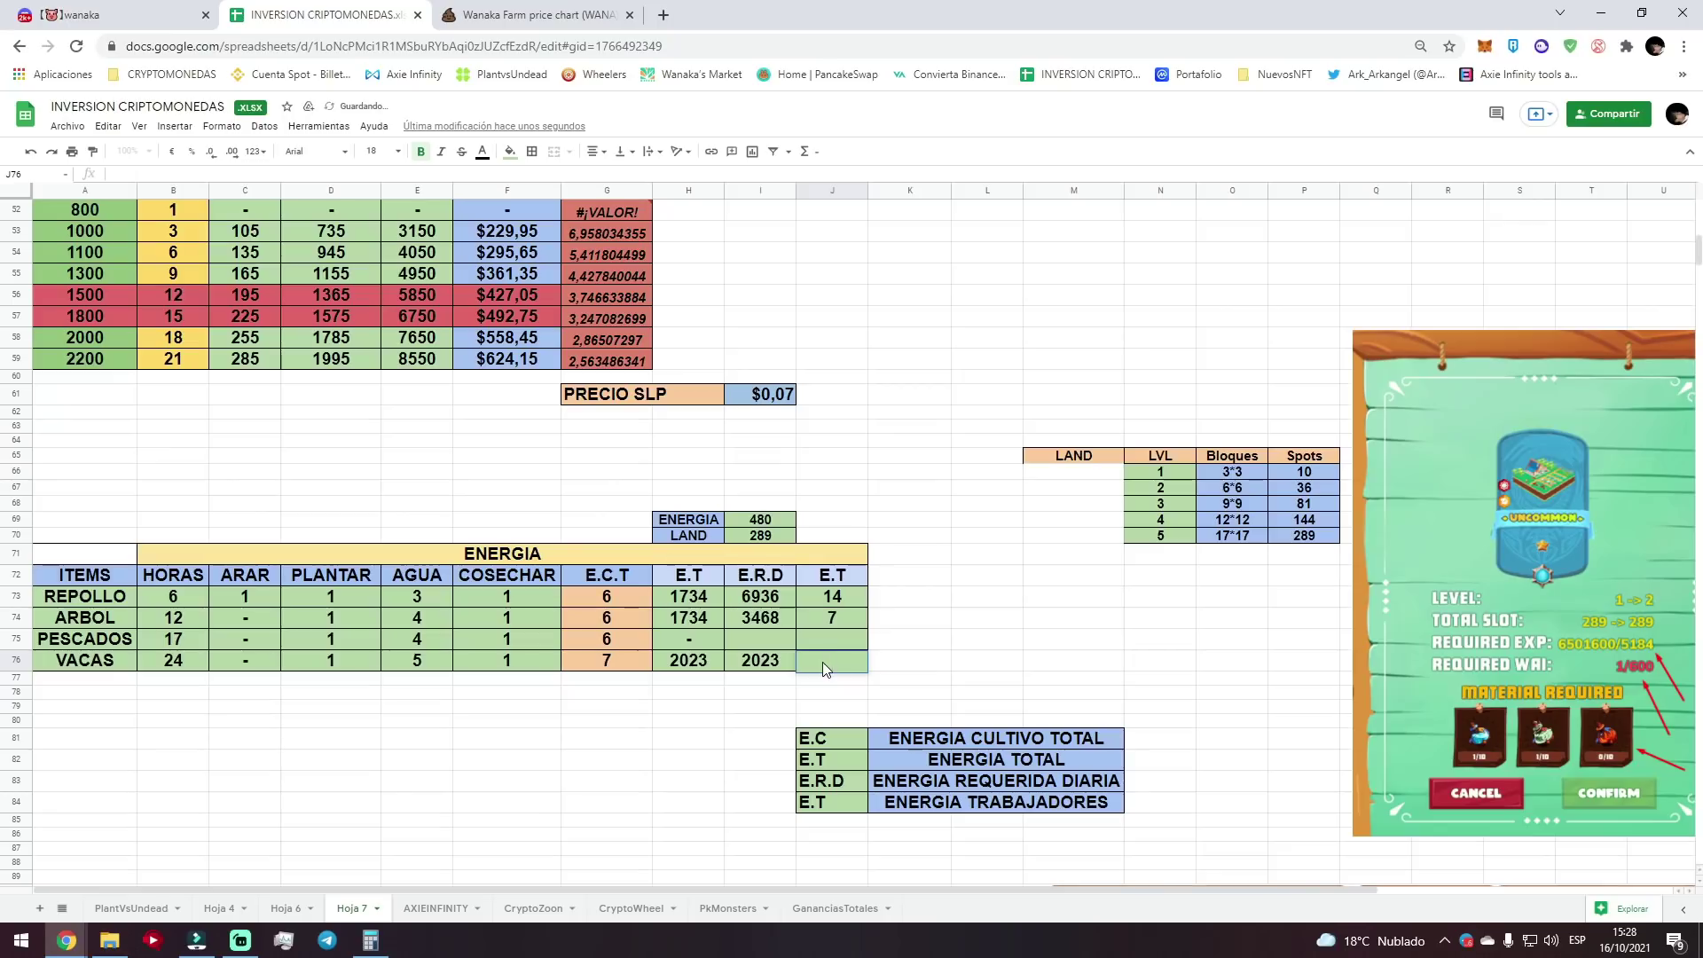
pyautogui.click(759, 707)
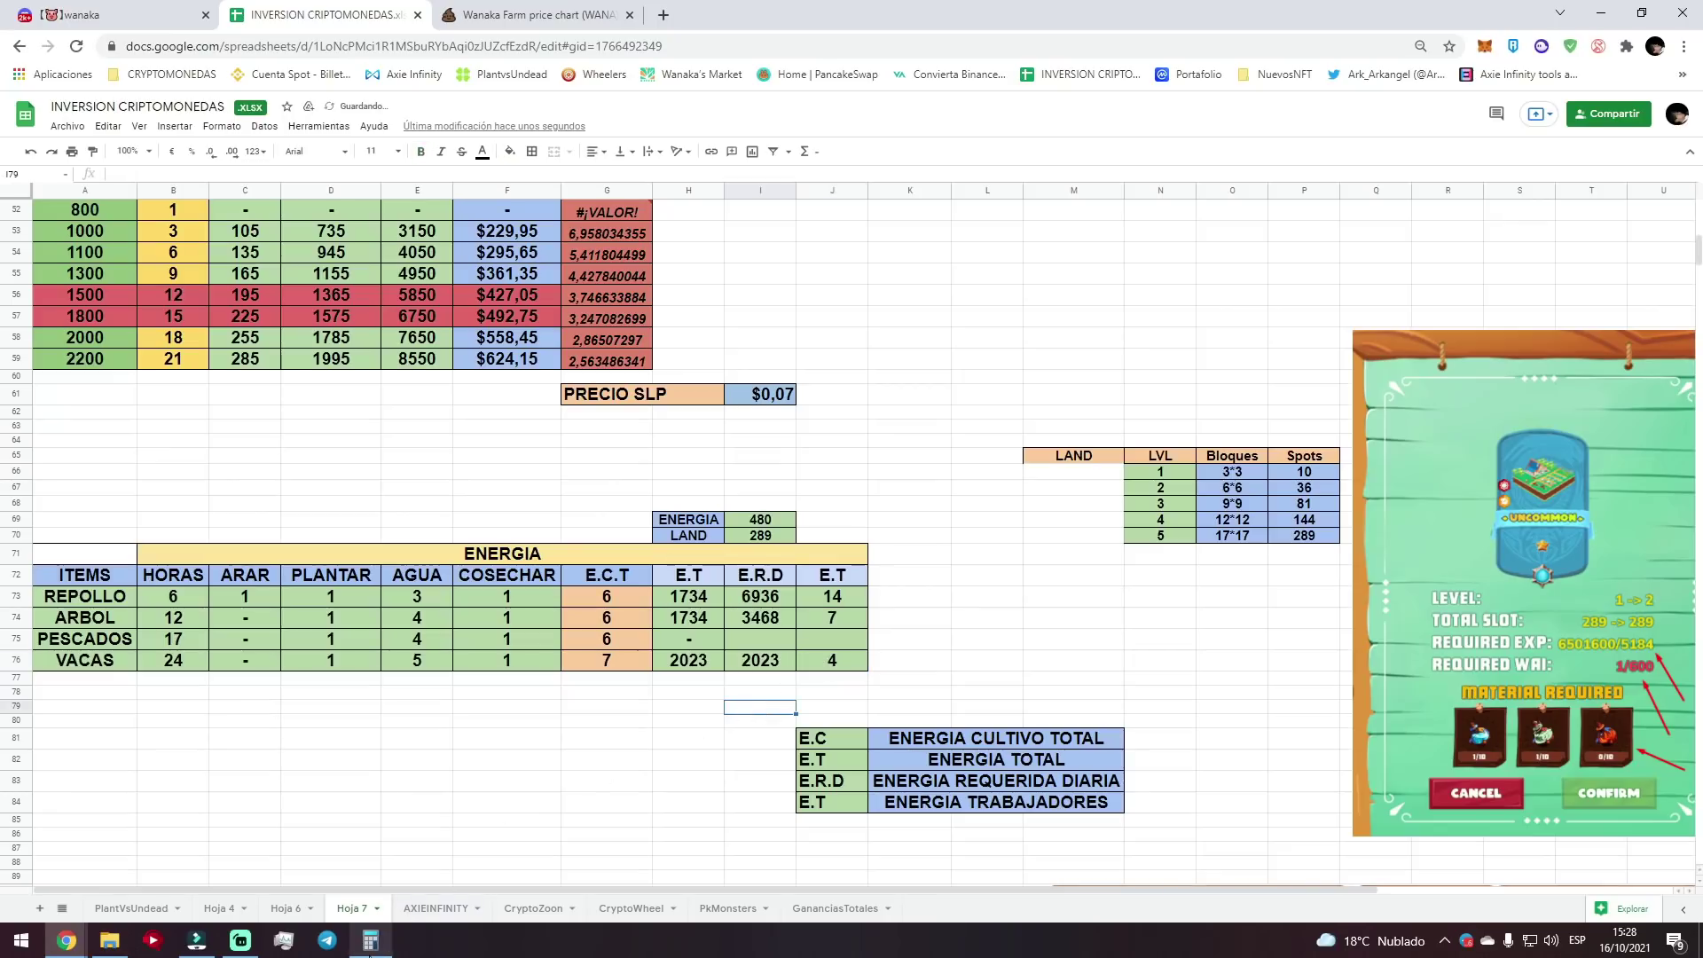
# In Calculator, add the three worker values 14, 7 and 4 and divide the sum by 3.
pyautogui.click(369, 940)
pyautogui.click(1312, 554)
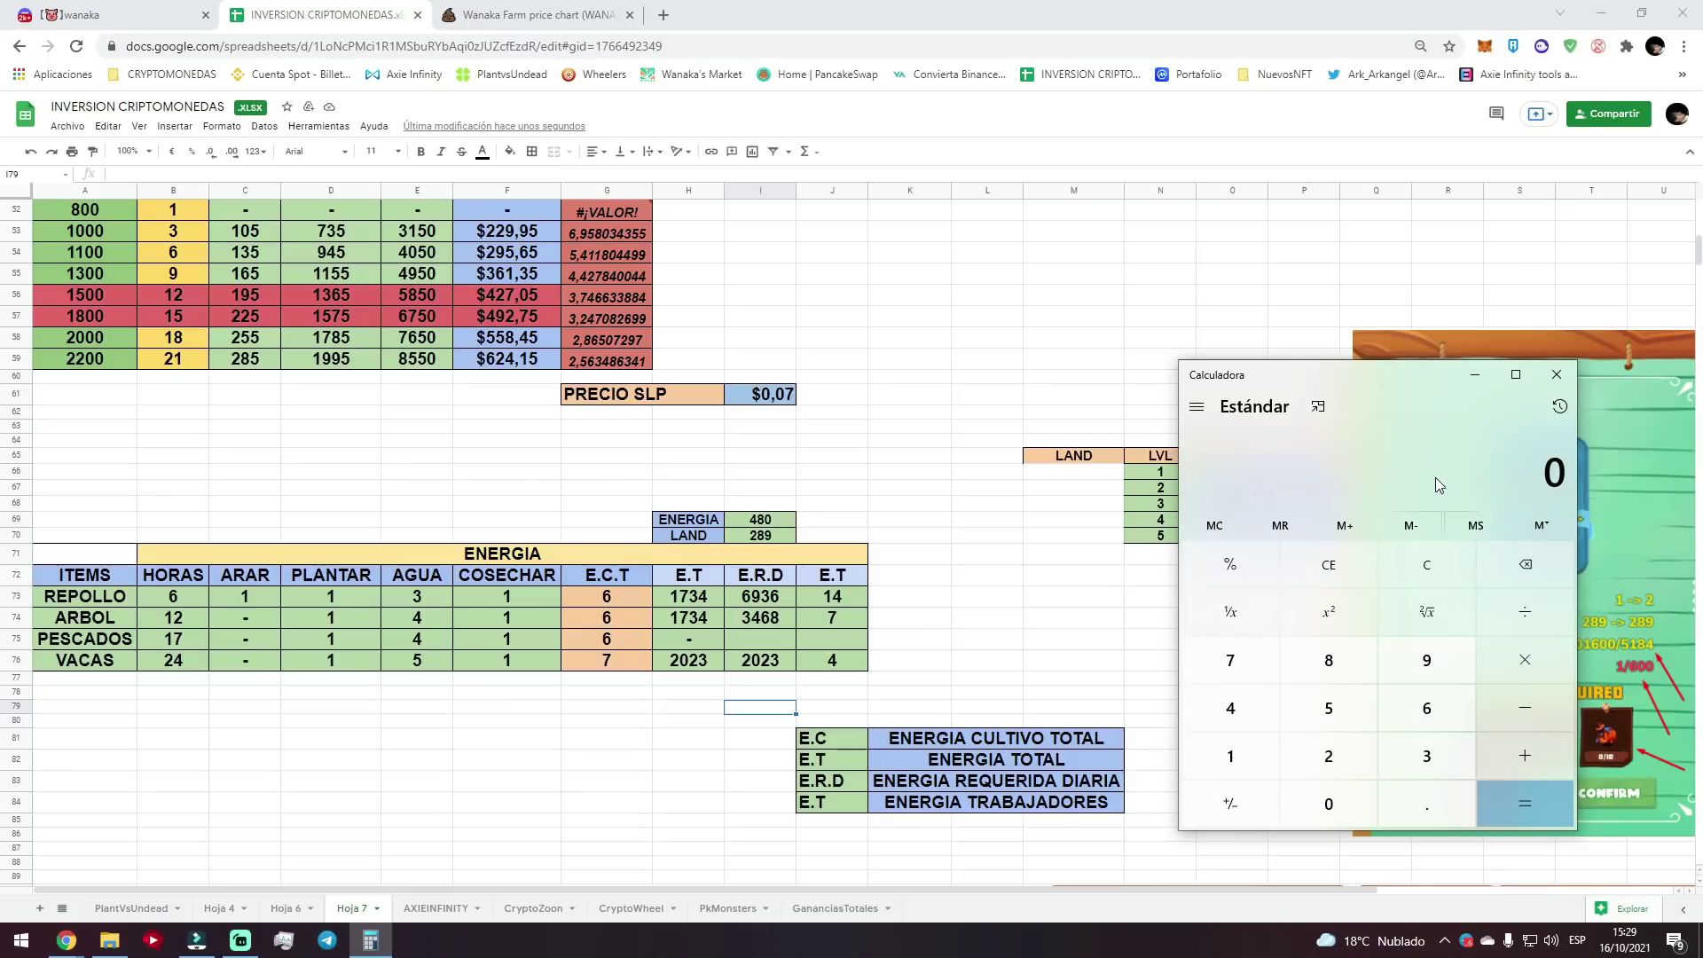
pyautogui.write('1')
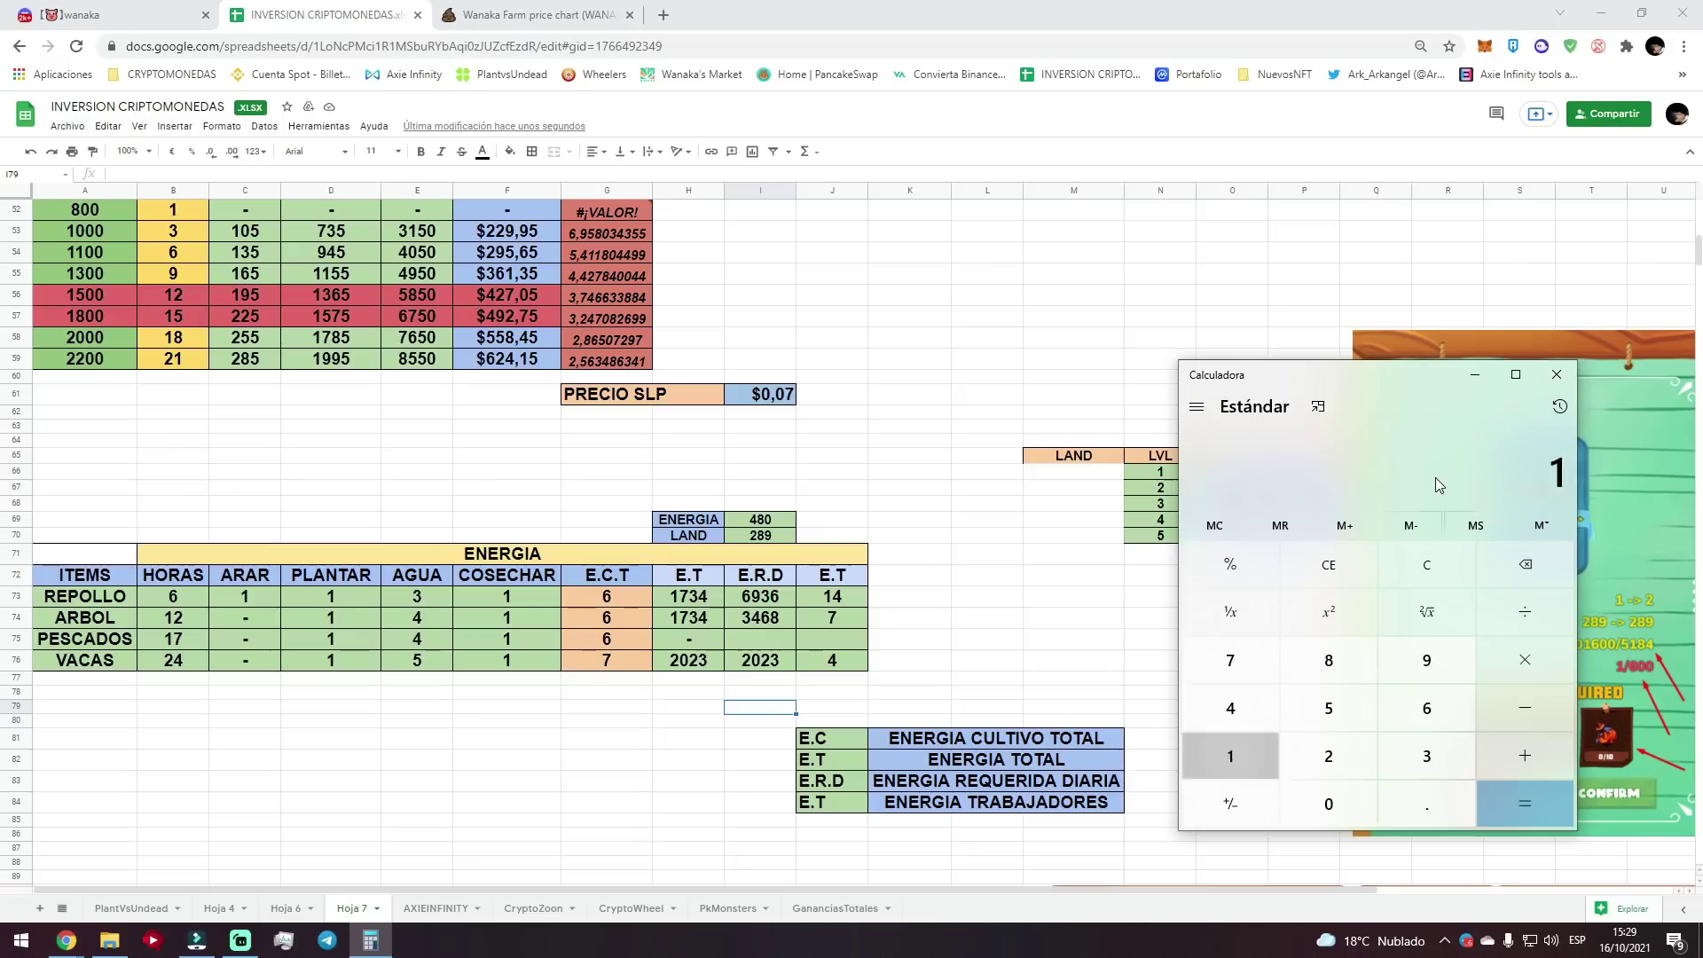
pyautogui.write('4+7+4')
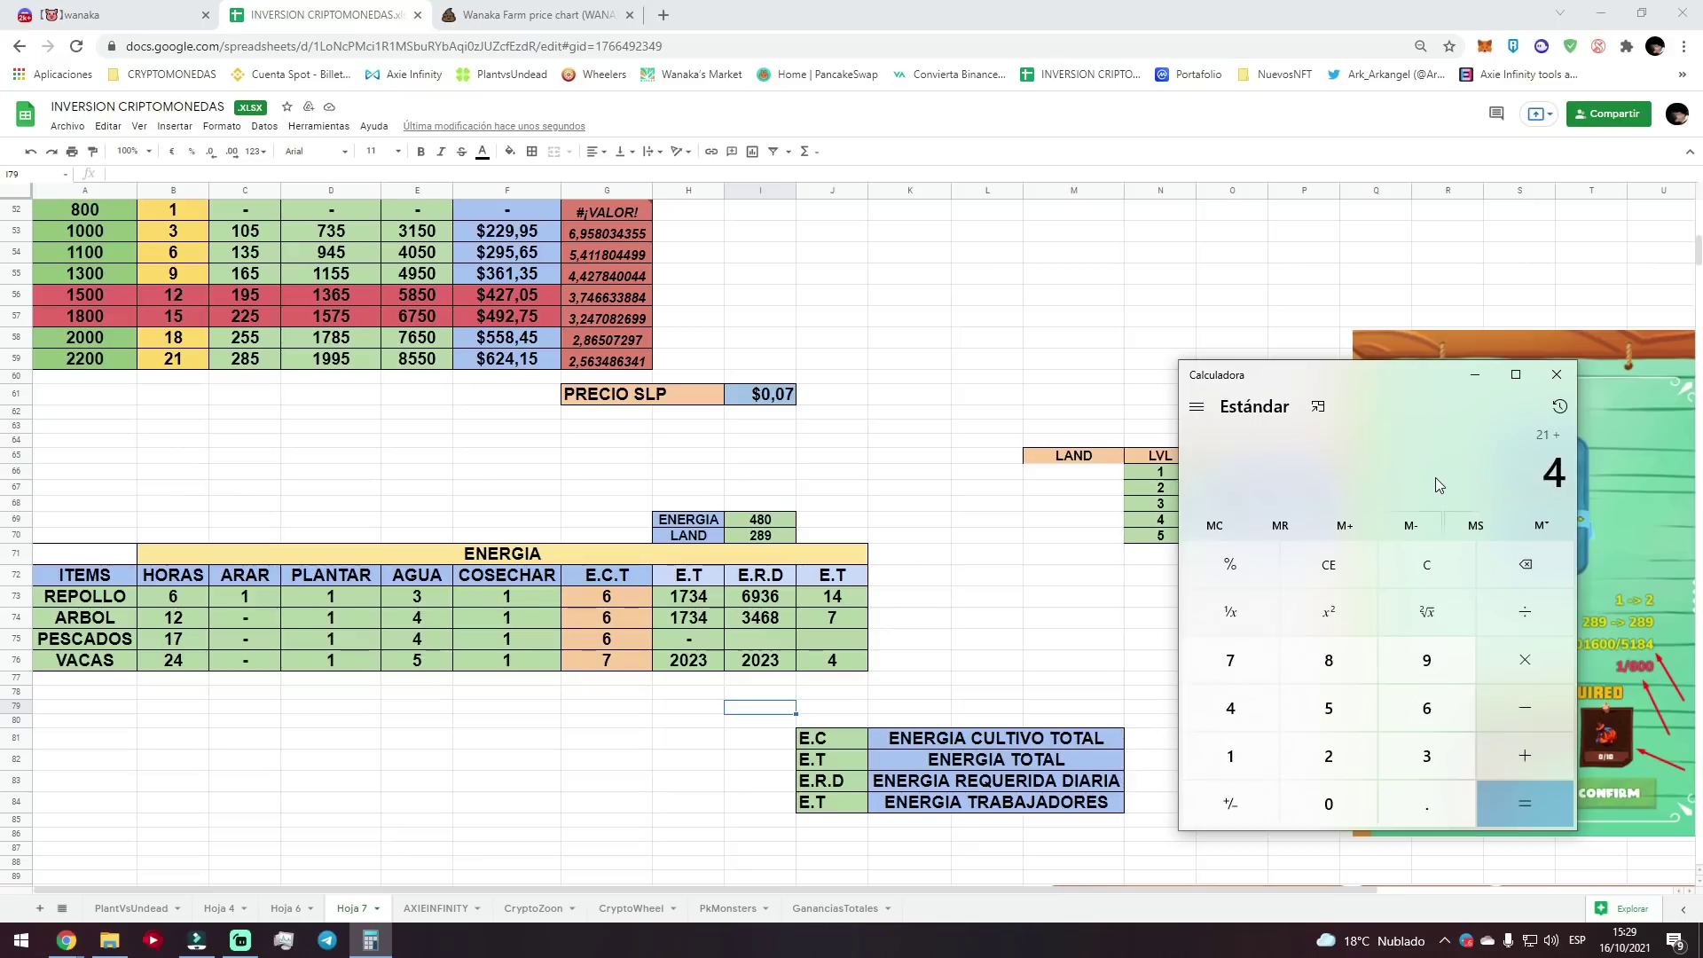
pyautogui.press('Return')
pyautogui.write('/3')
pyautogui.press('Return')
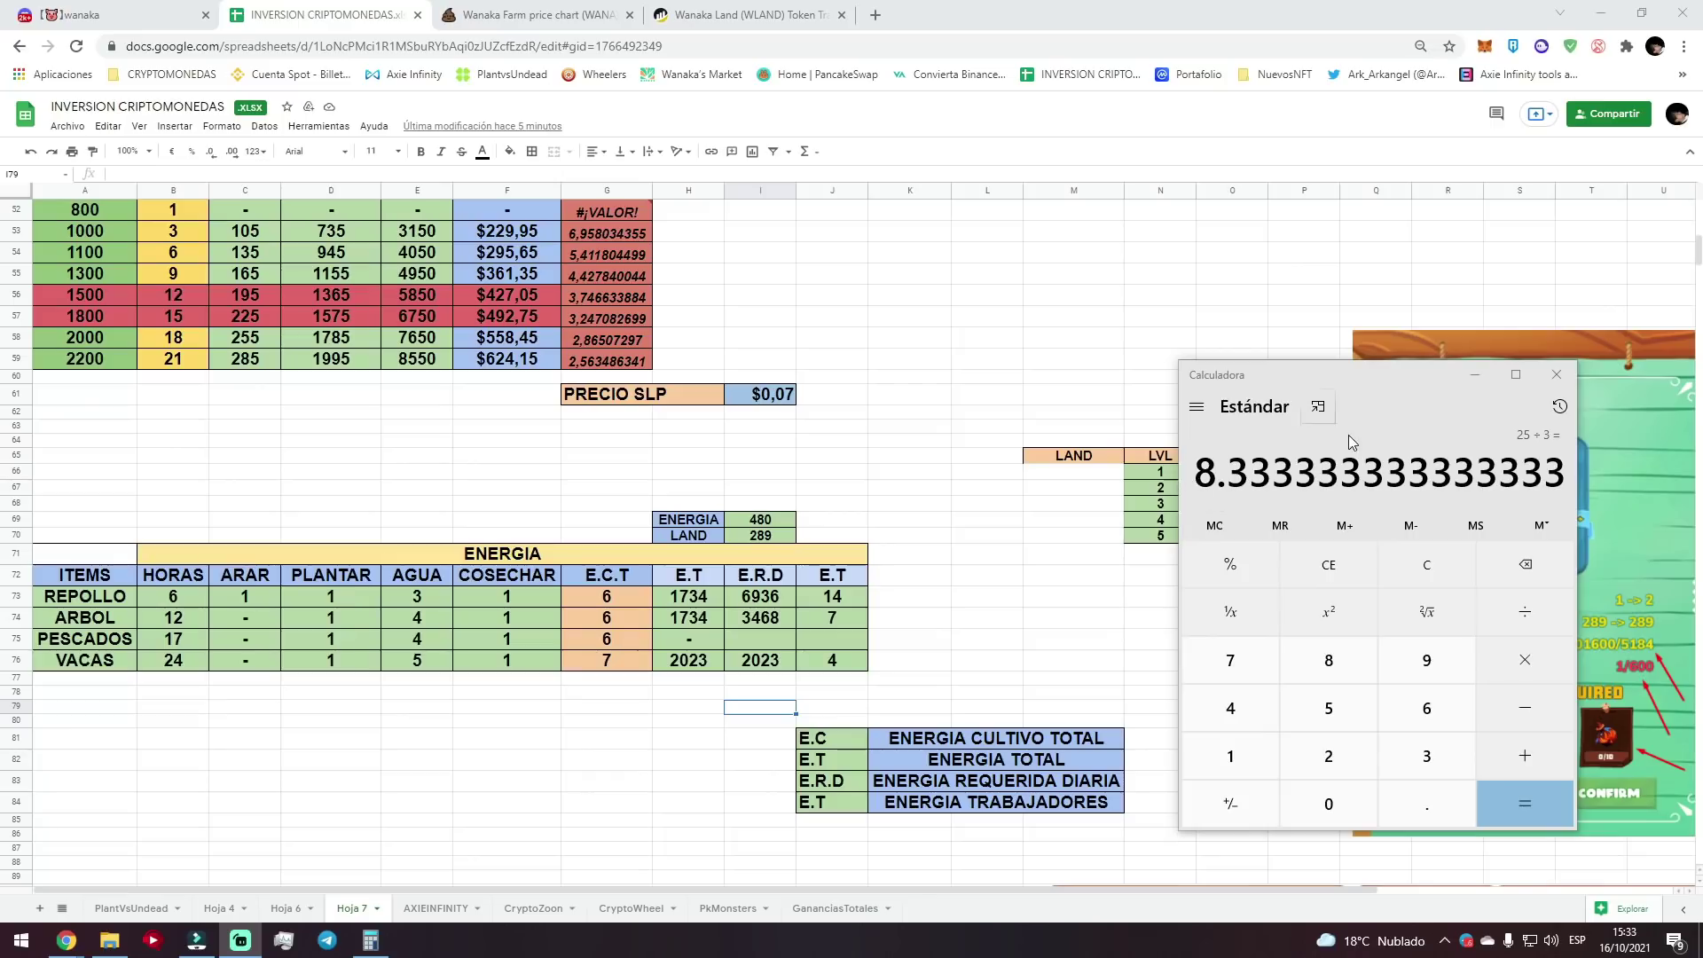
# Multiply the calculated worker average by 15000.
pyautogui.press('*')
pyautogui.write('150000')
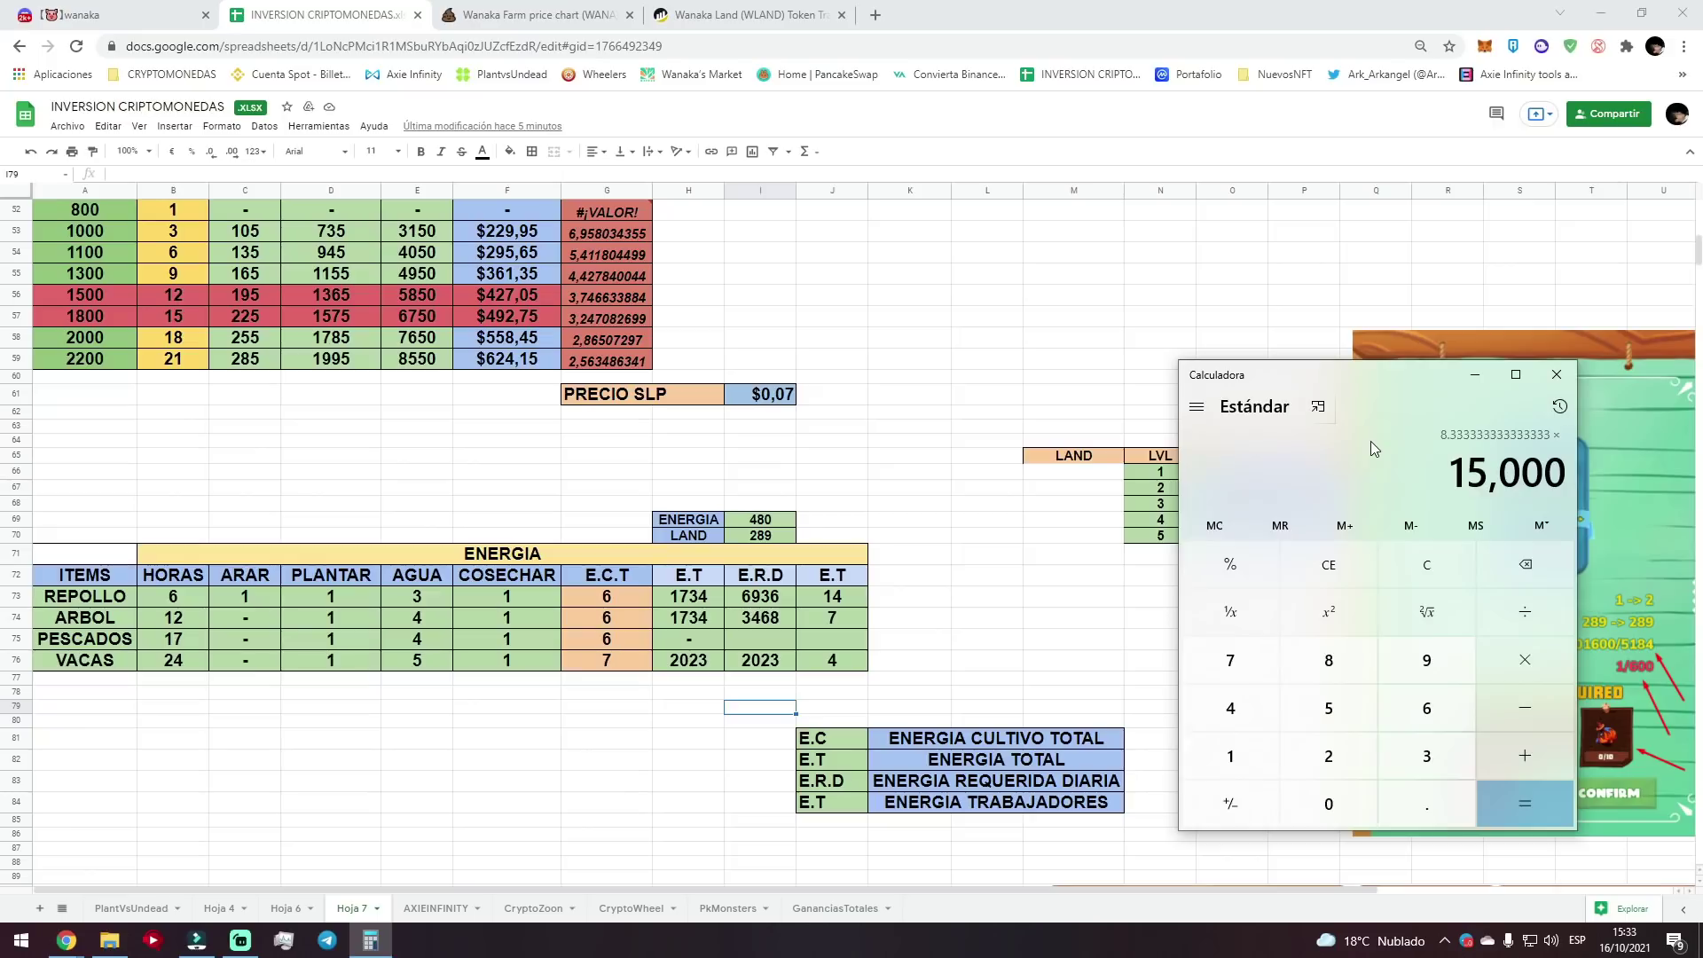
pyautogui.press('Return')
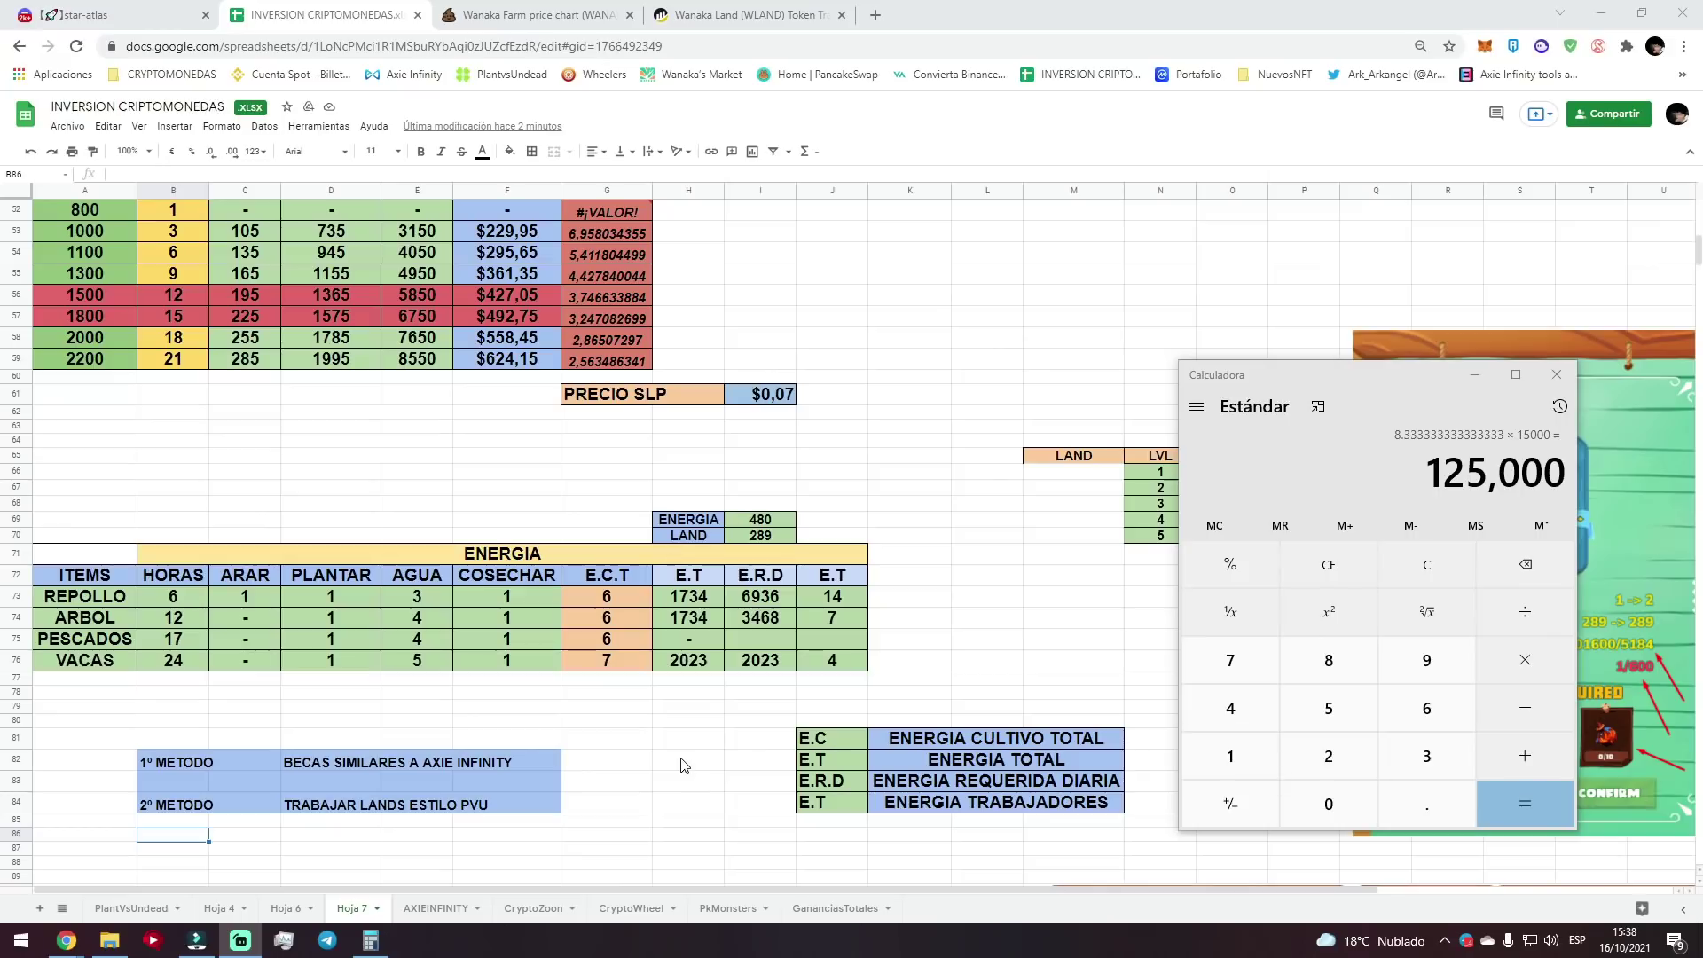
# Look over the Discord channel list and the 1º METODO and 2º METODO descriptions below the energy table in the spreadsheet.
pyautogui.hotkey('ctrl', '1')
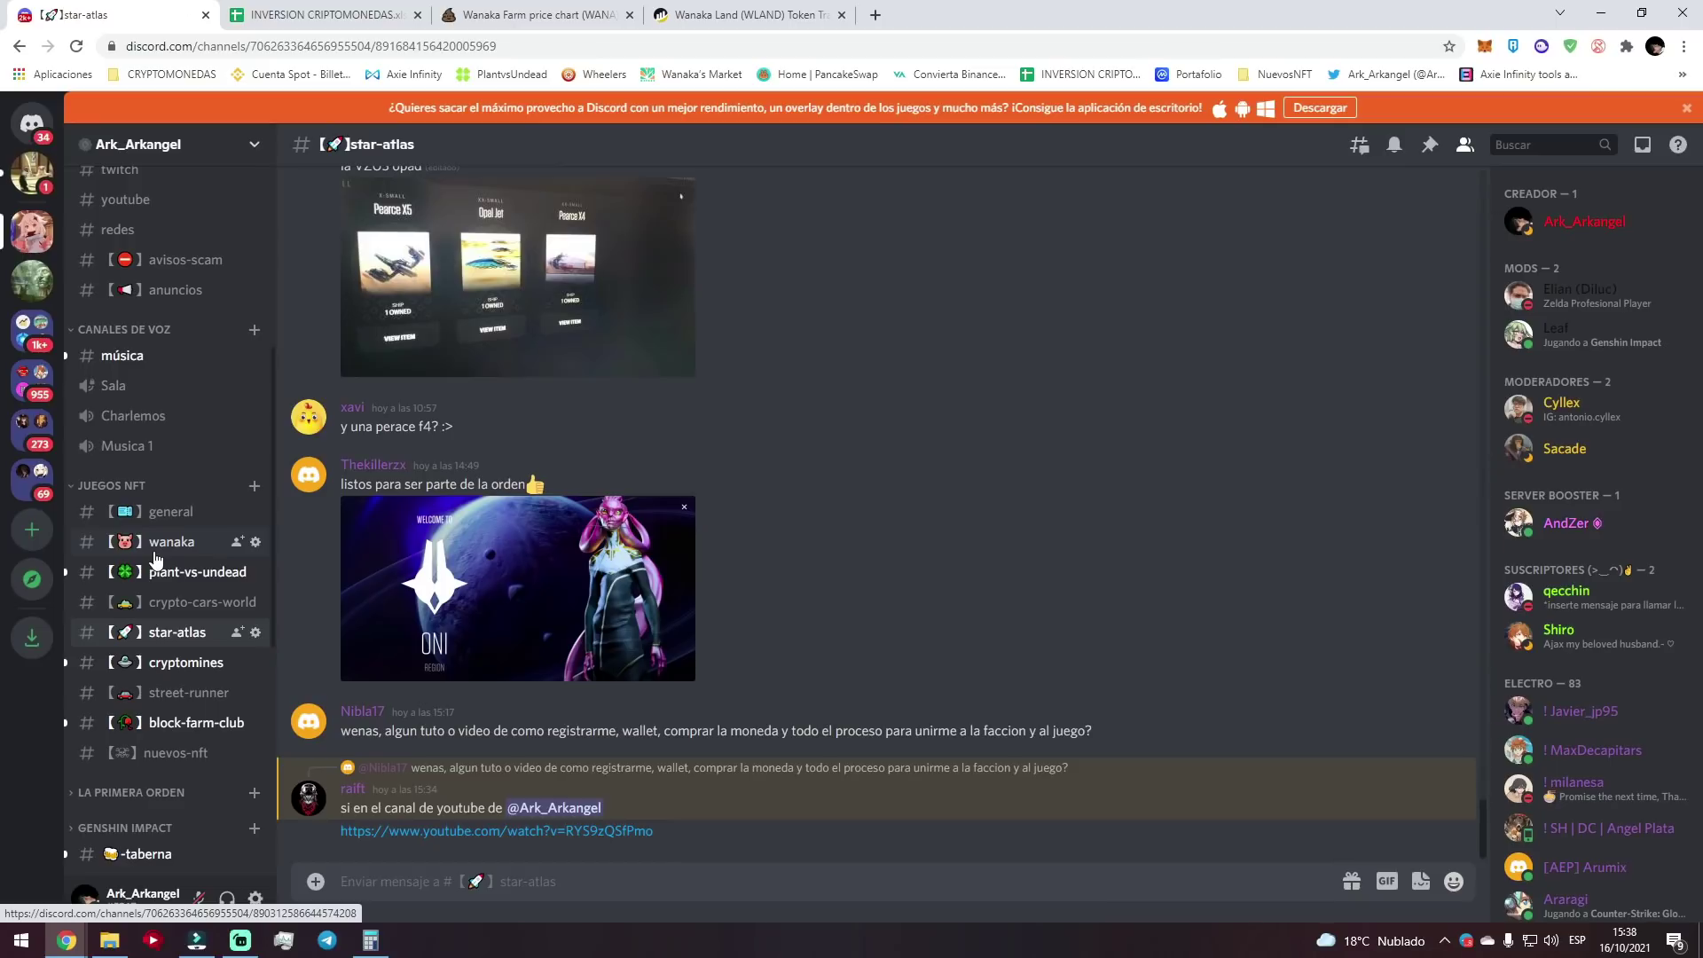
pyautogui.hotkey('ctrl', 'Tab')
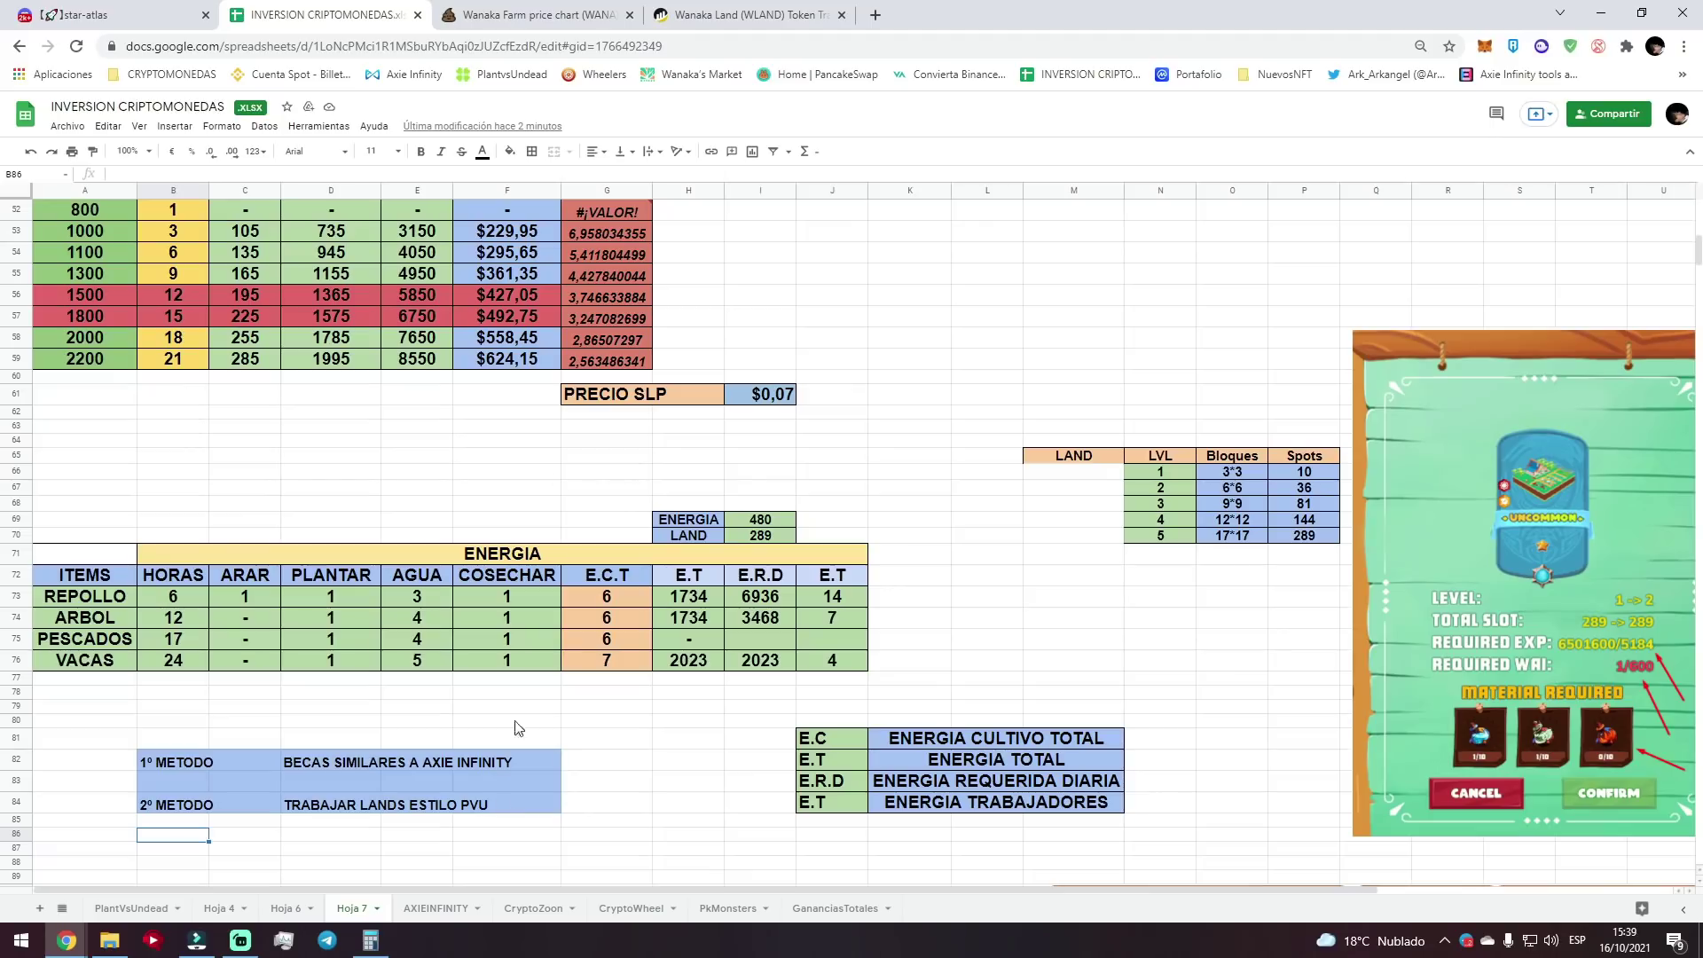
pyautogui.click(299, 763)
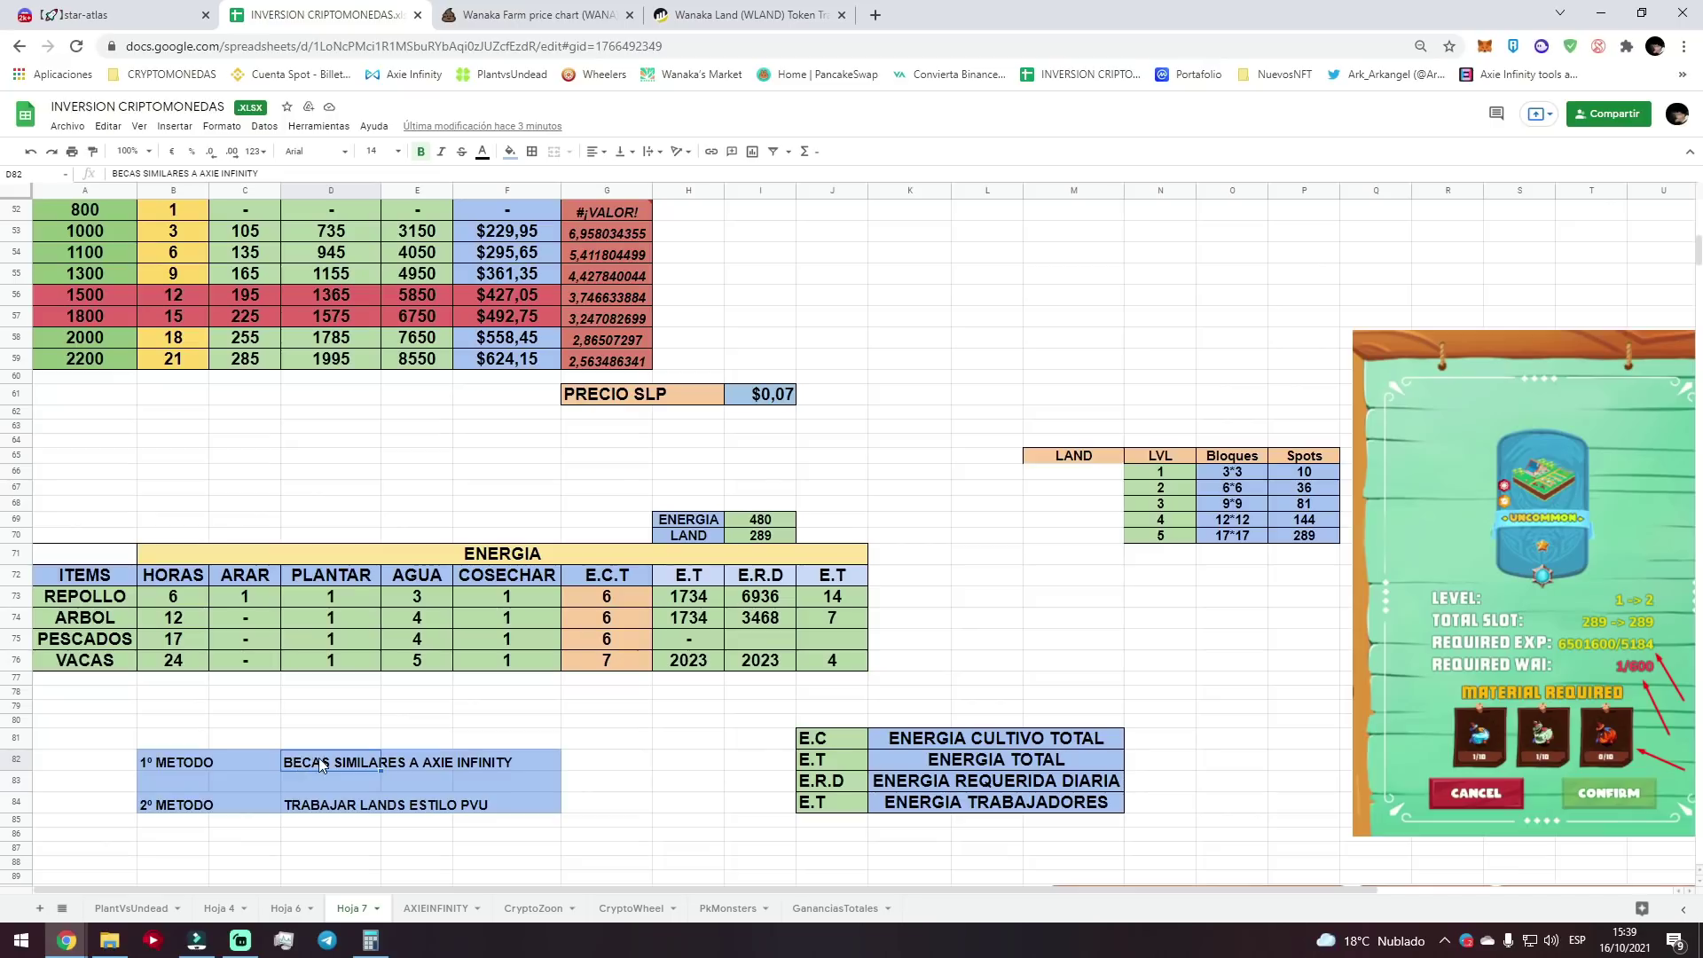
pyautogui.click(345, 806)
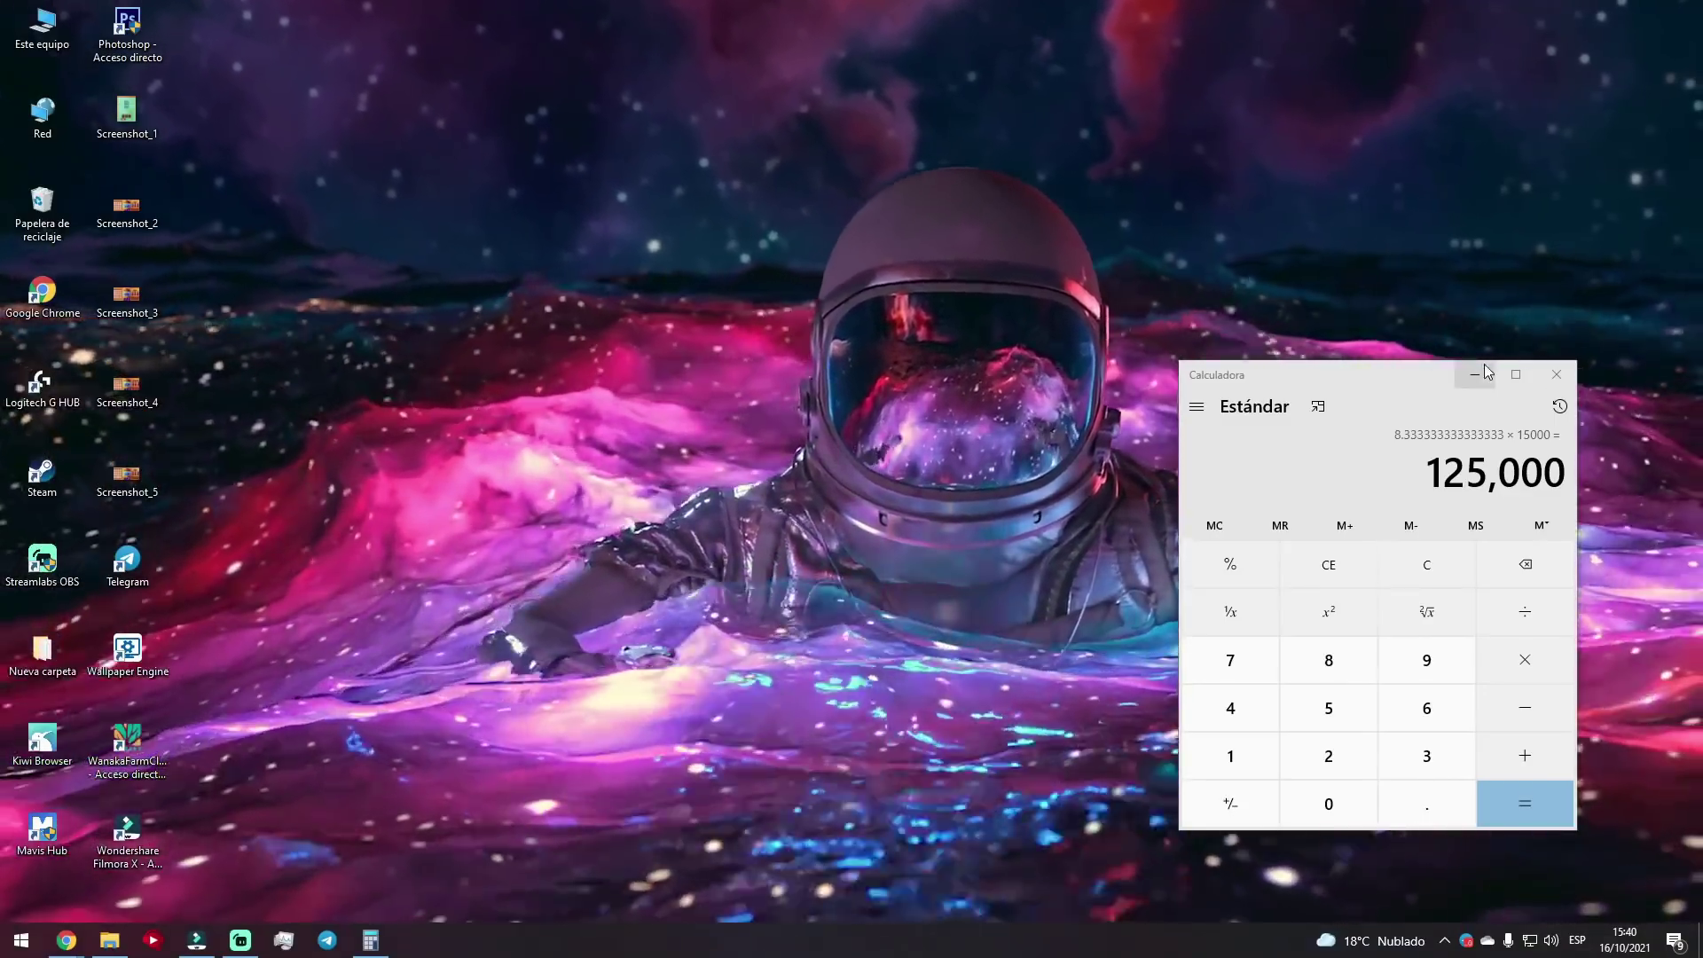
# Minimize the Calculator window.
pyautogui.click(1475, 373)
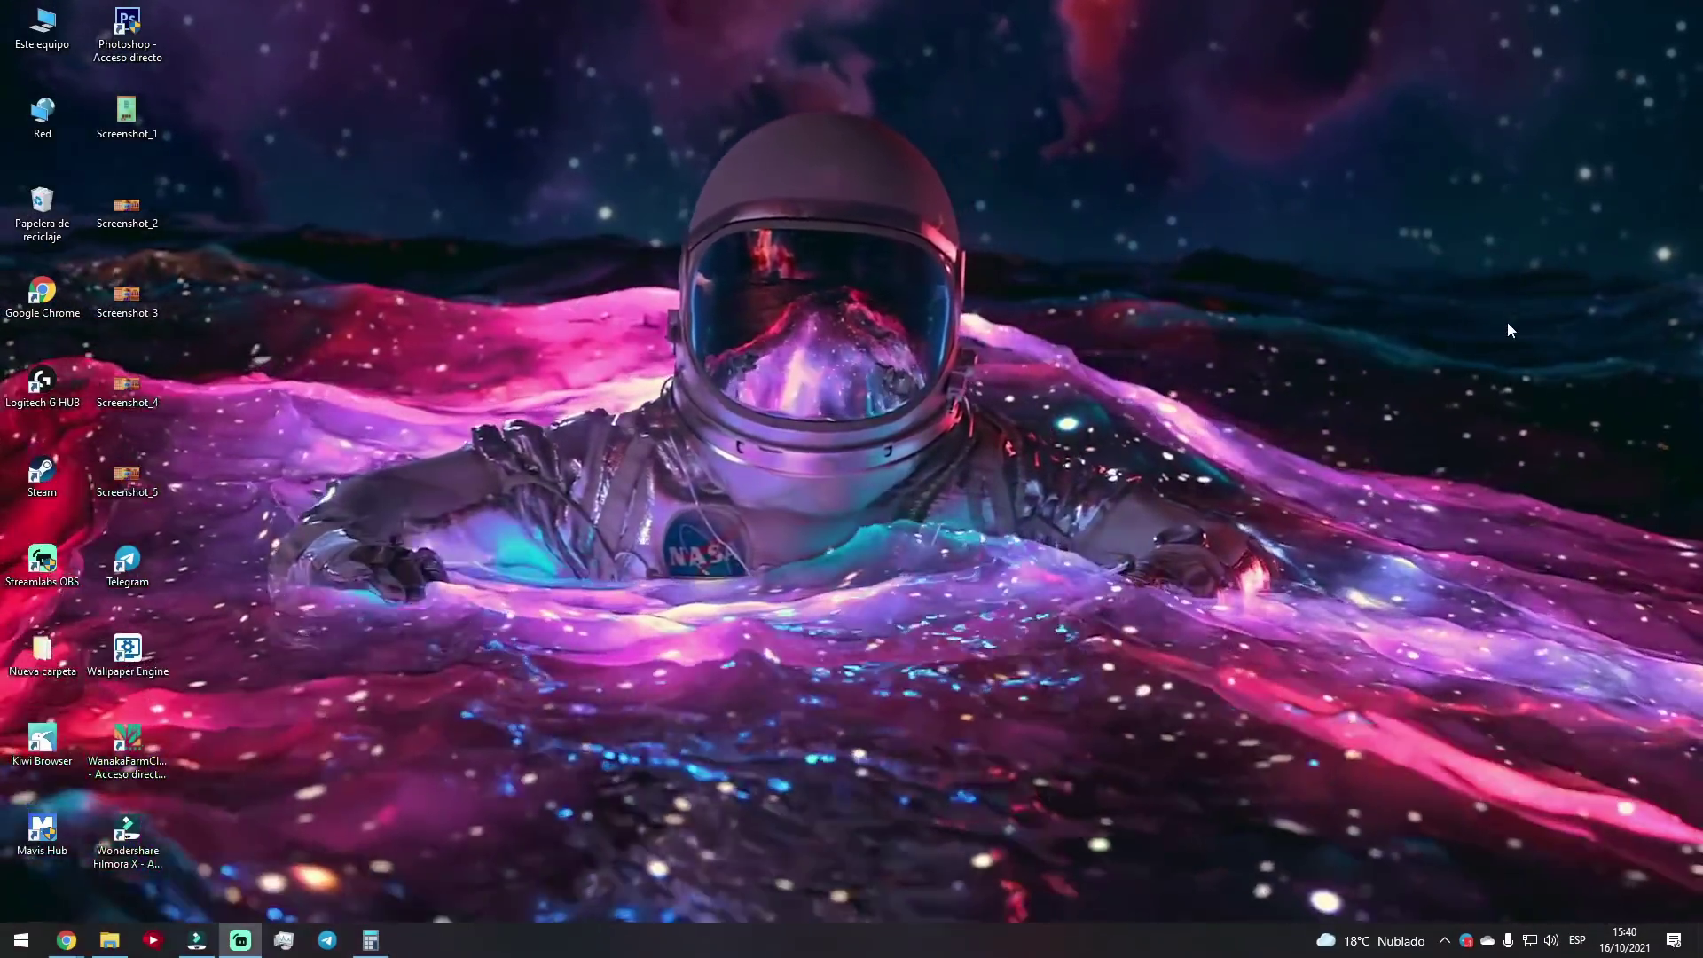